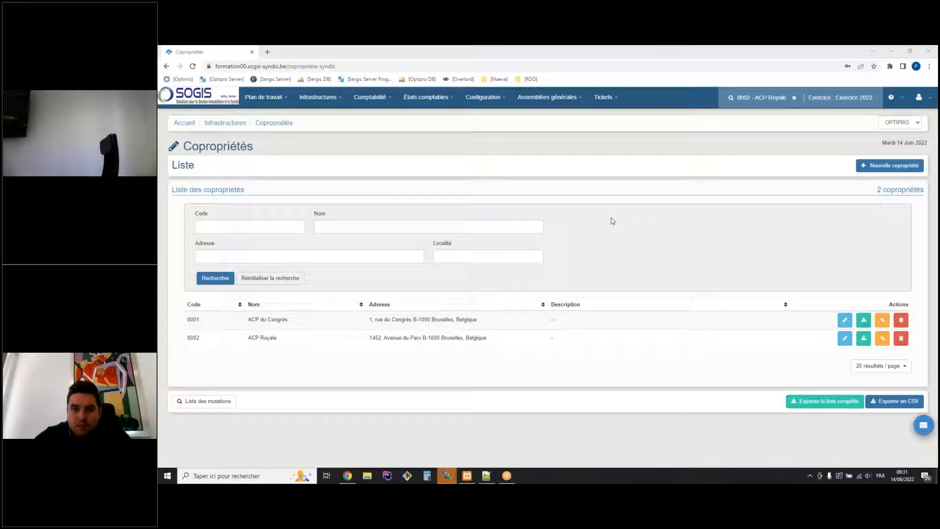
# Open the list of imported CODA files for the ACP Royale co-ownership.
pyautogui.click(380, 97)
pyautogui.moveTo(392, 156)
pyautogui.moveTo(389, 201)
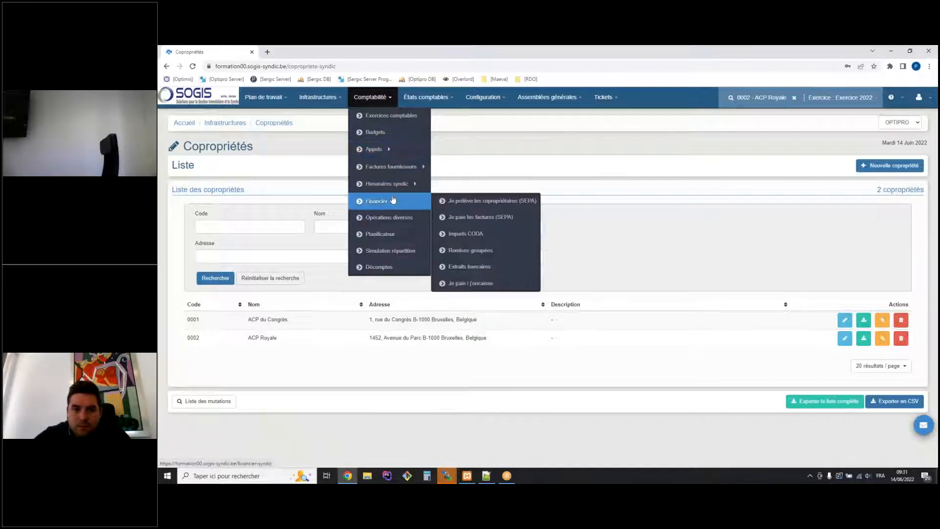
pyautogui.click(459, 232)
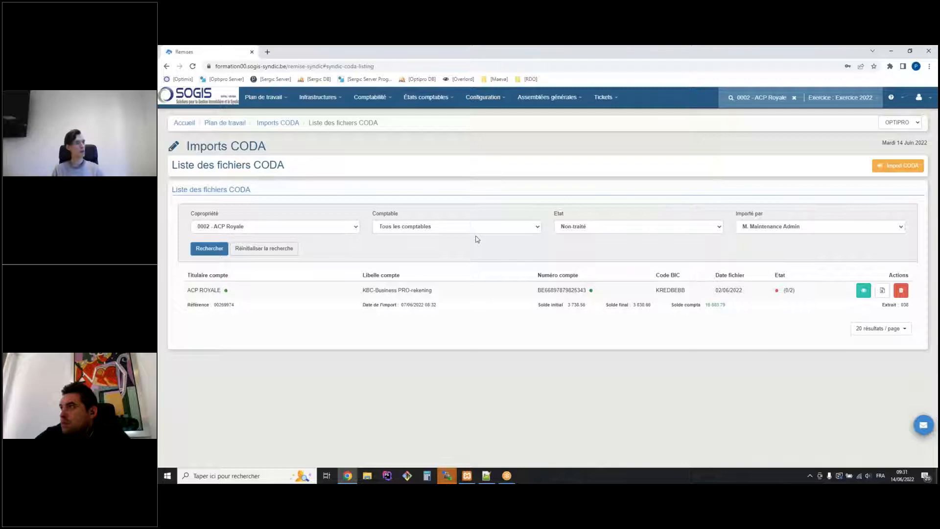
# Examine the ACP Royale CODA file's account balance and transaction details, and return to the file list.
pyautogui.moveTo(727, 307); pyautogui.dragTo(674, 307)
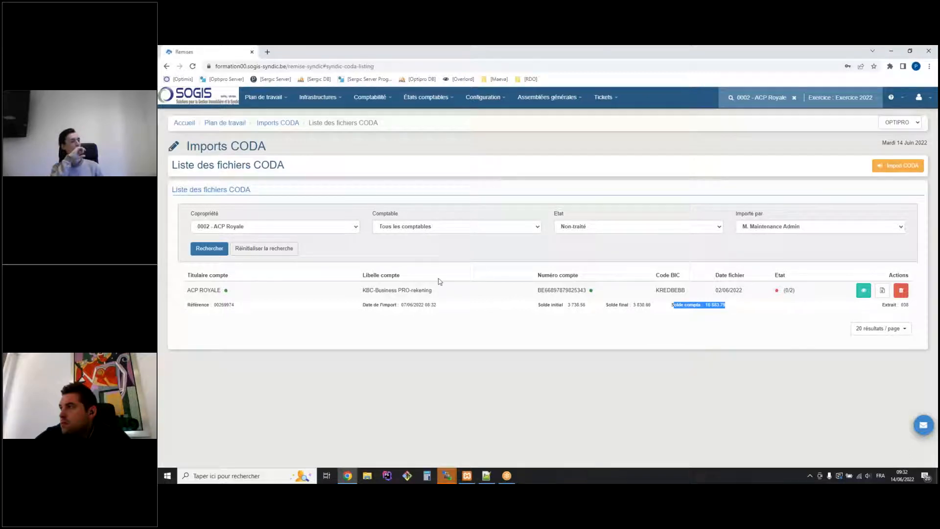
pyautogui.click(477, 278)
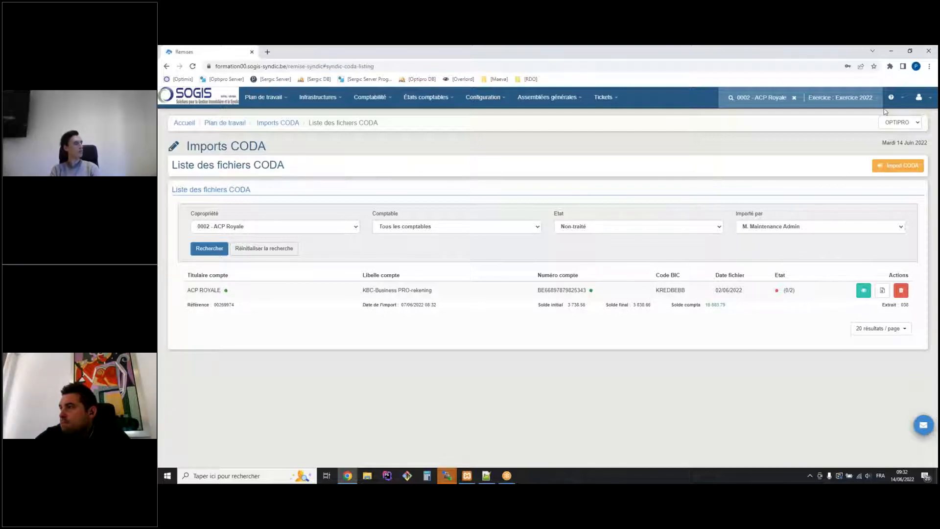
pyautogui.click(863, 290)
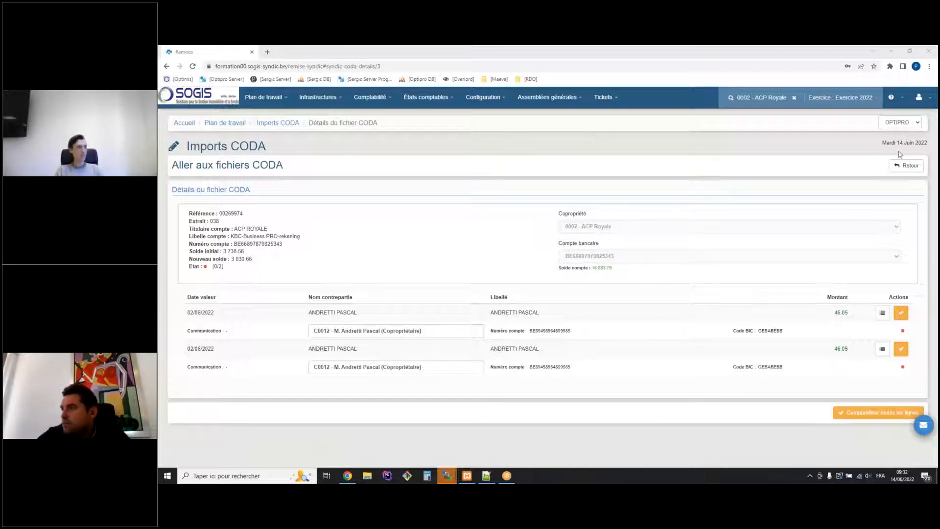
pyautogui.click(904, 165)
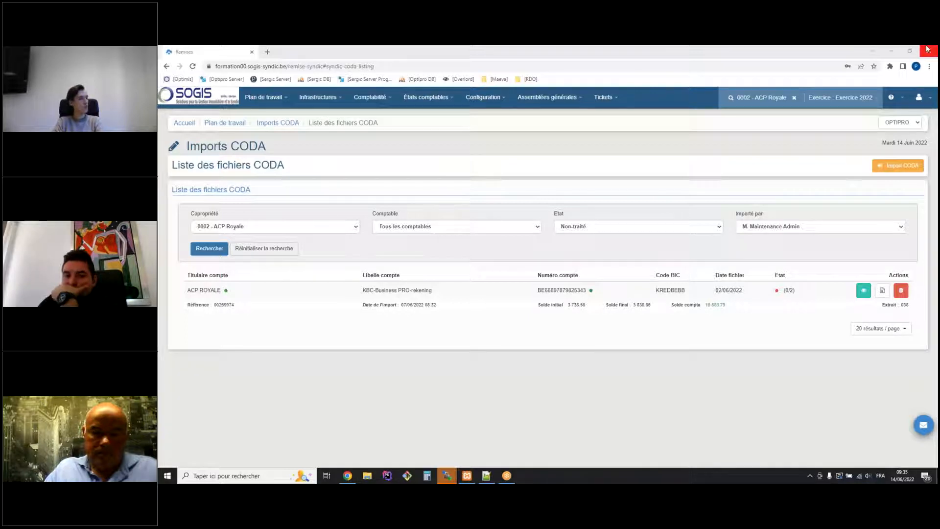
# Go to the Opérations diverses list and search for document number 29.
pyautogui.click(369, 97)
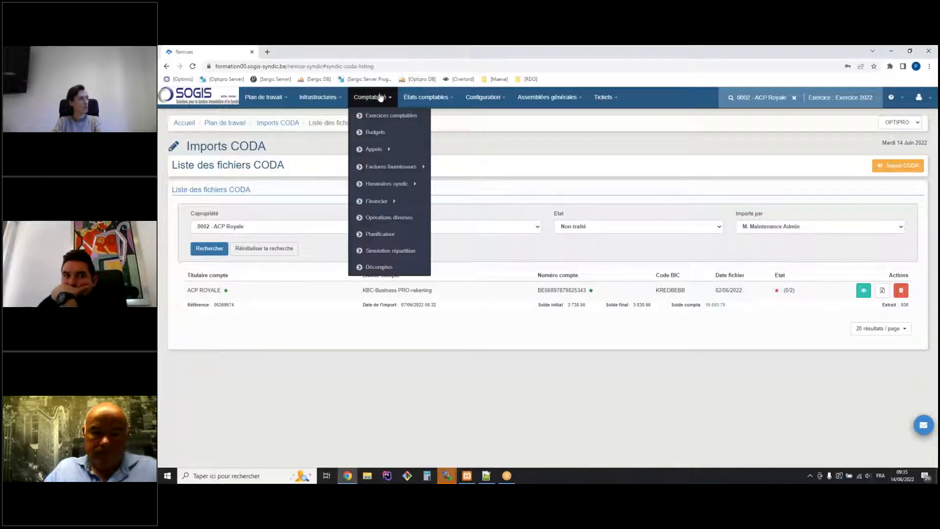
pyautogui.click(374, 217)
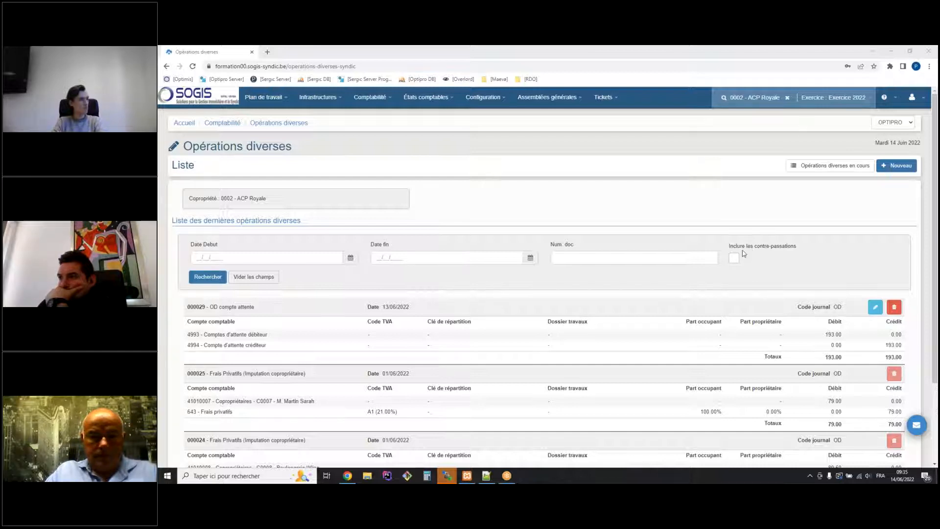
pyautogui.click(560, 256)
pyautogui.write('29')
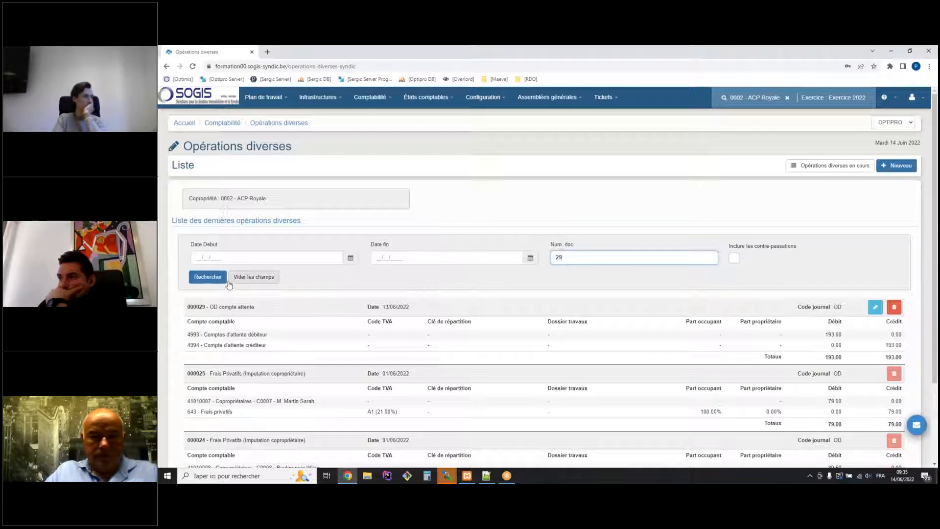
pyautogui.click(208, 277)
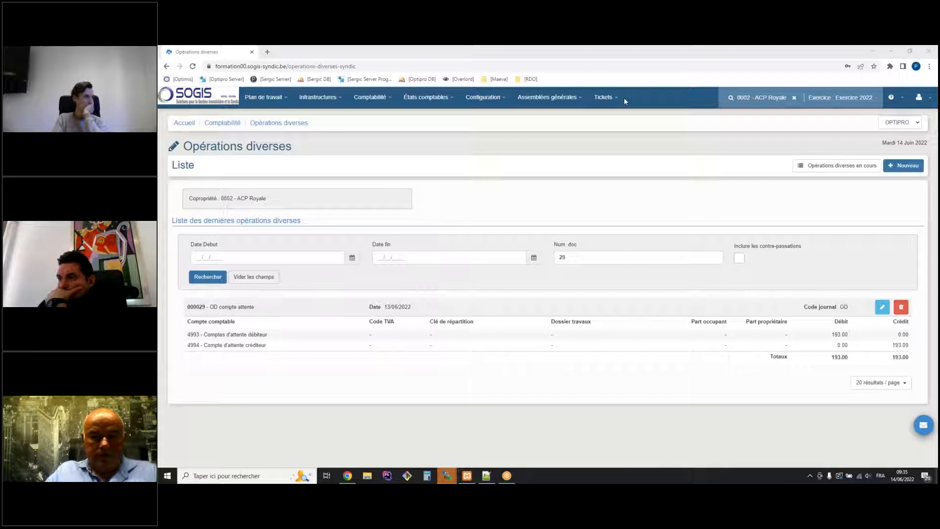
# Clear the document number filter and open operation 000029, OD compte attente, for modification.
pyautogui.doubleClick(576, 259)
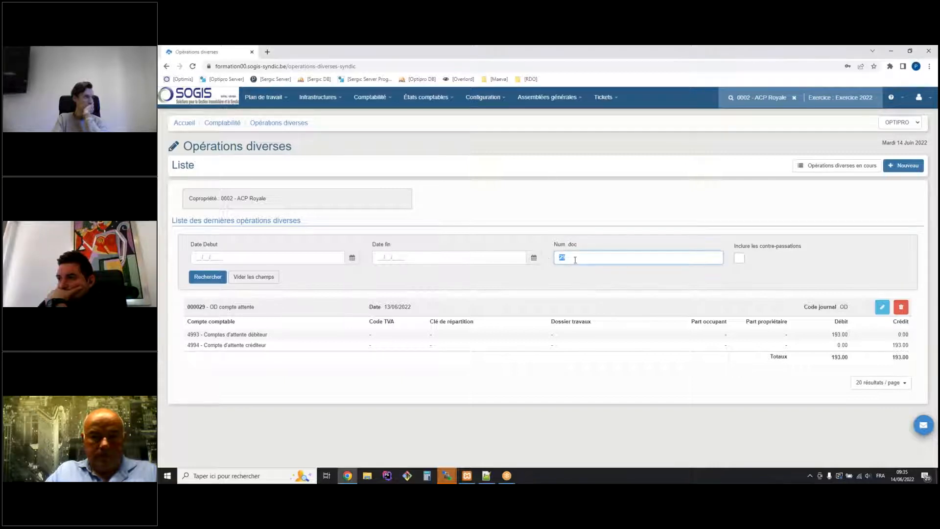
pyautogui.press('BackSpace')
pyautogui.click(868, 266)
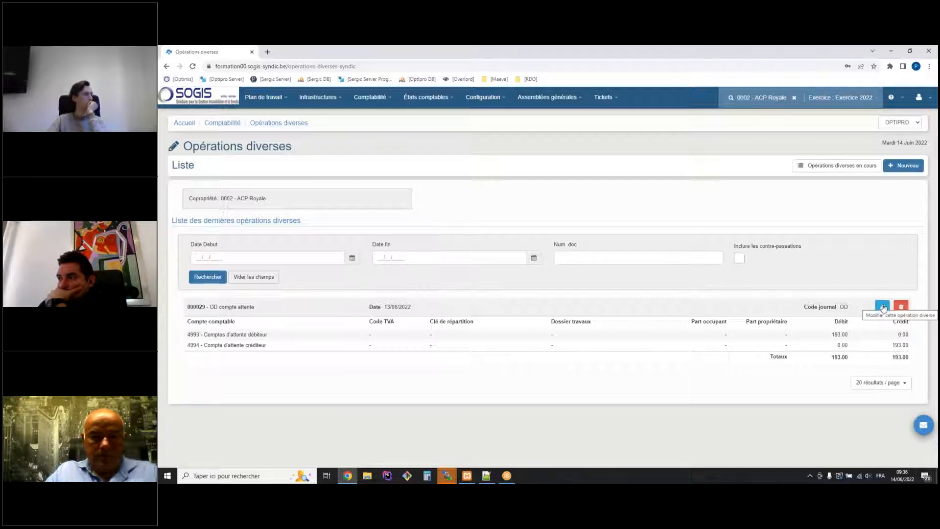
pyautogui.click(882, 306)
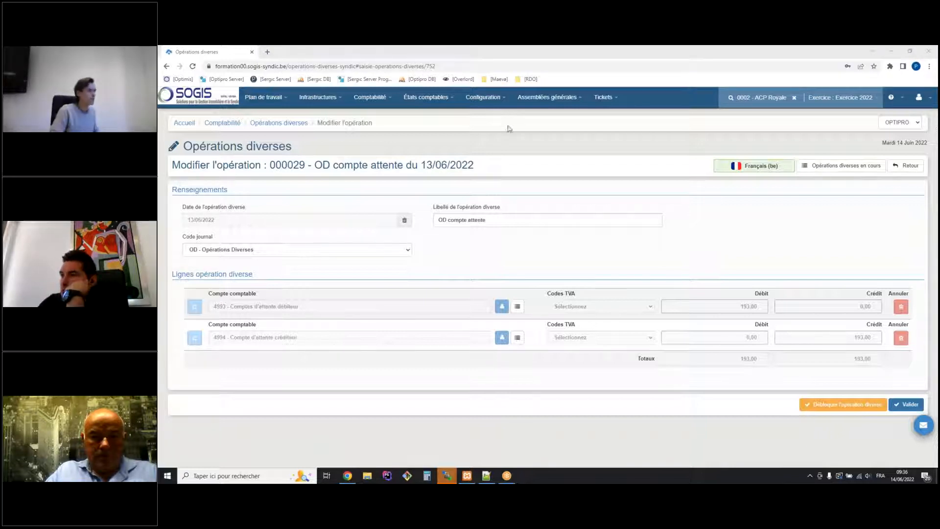
# Inspect the operation's label field and the line label dialog of the account 4993 line.
pyautogui.click(488, 218)
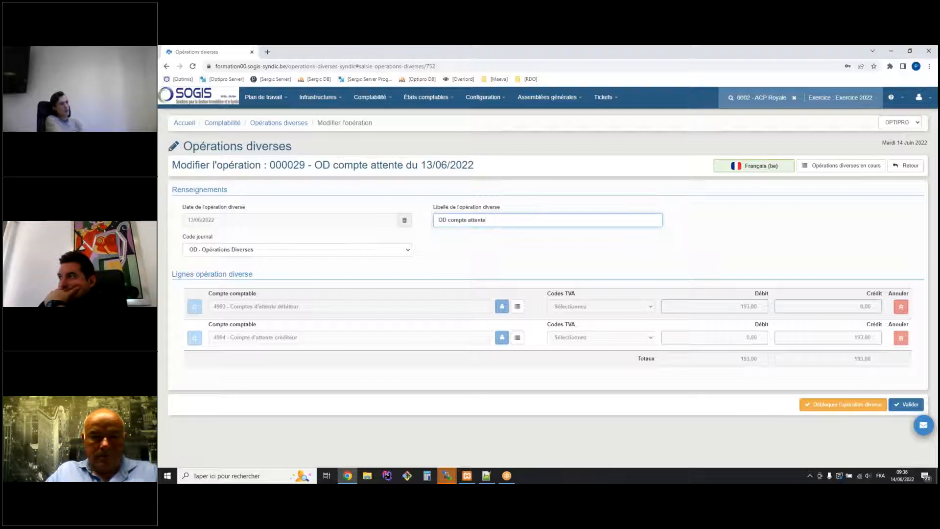
pyautogui.click(519, 307)
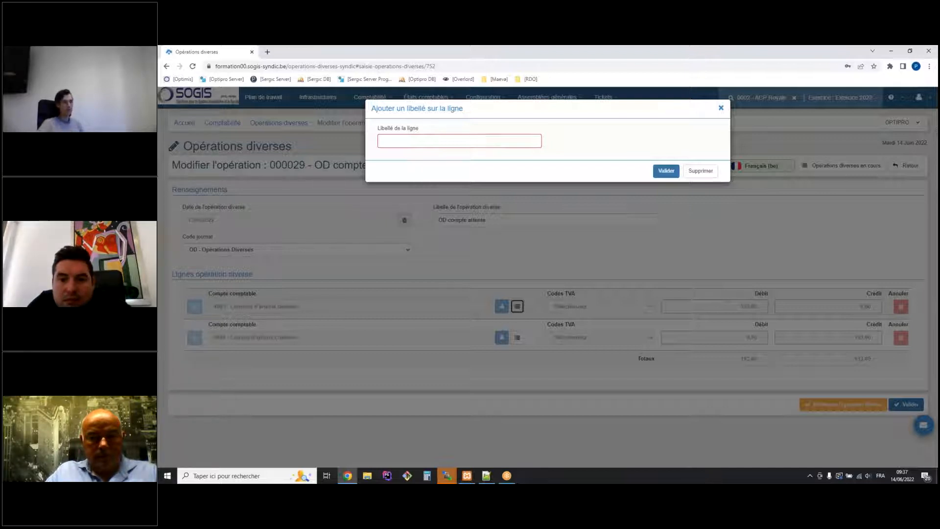
pyautogui.click(720, 108)
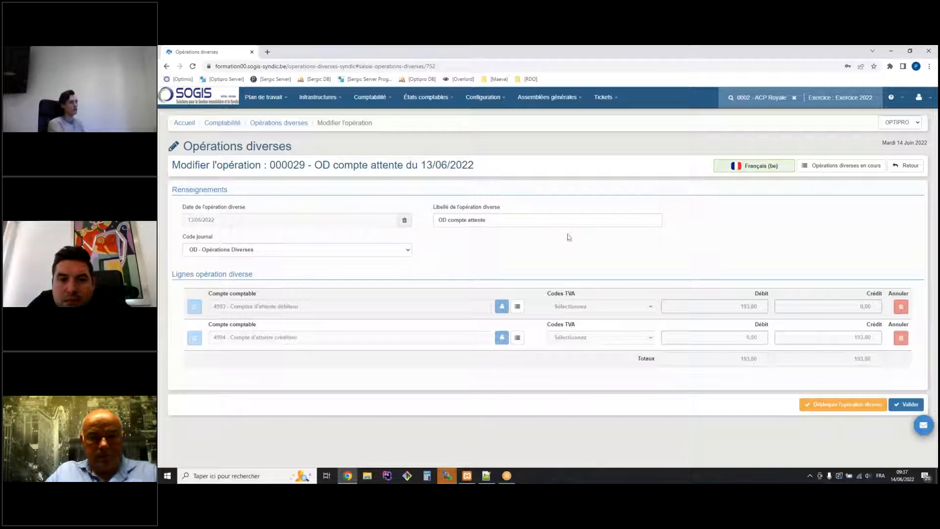
pyautogui.click(848, 61)
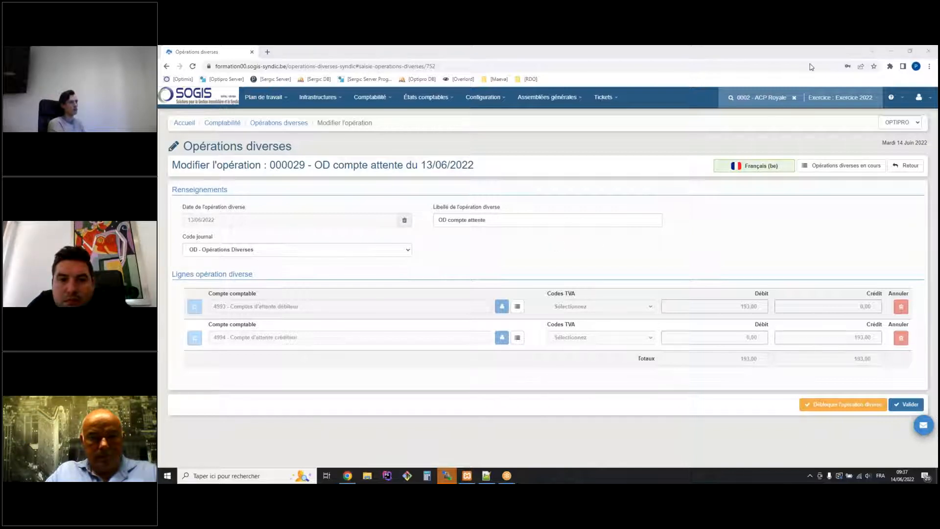
# Unlock the operation for editing and set the debit of account 4993 - Comptes d'attente débiteur to 190.
pyautogui.click(850, 405)
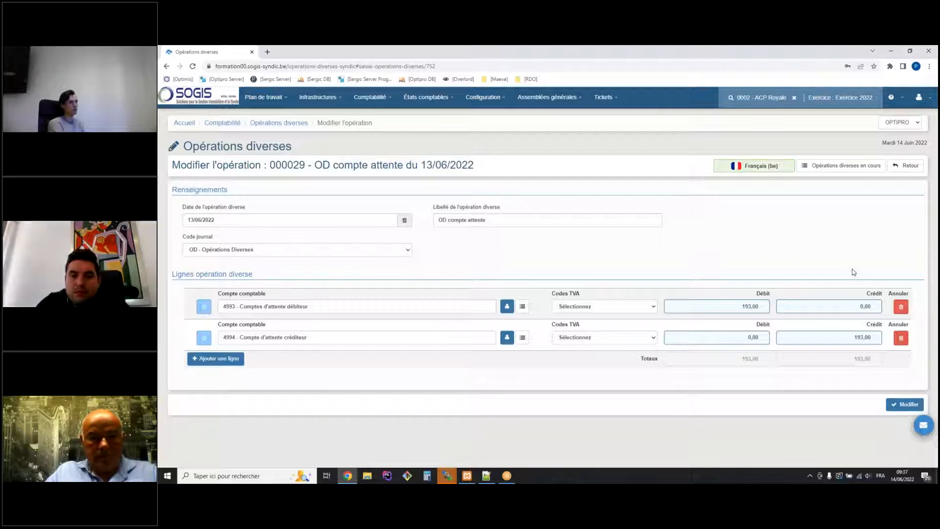
pyautogui.click(715, 79)
pyautogui.click(710, 307)
pyautogui.write('190')
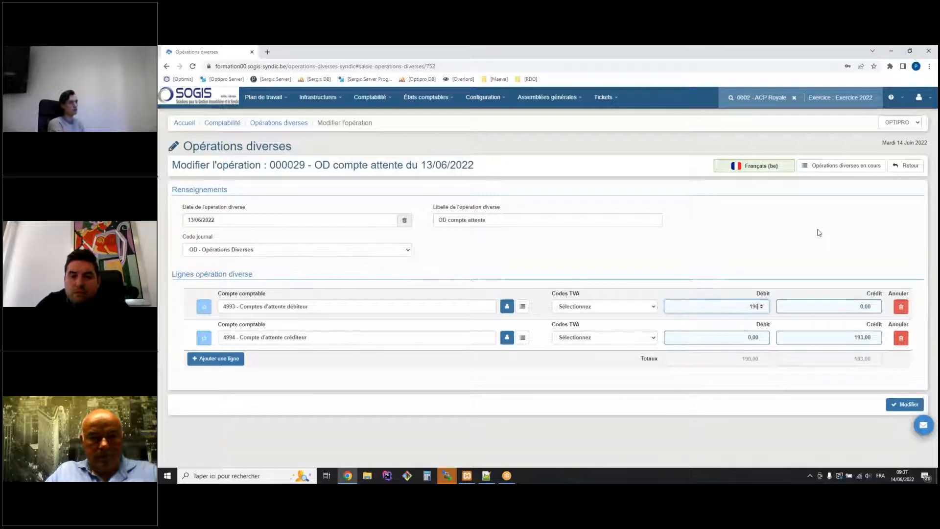
# Set the credit of account 4994 - Compte d'attente créditeur to 190 and save the modified operation.
pyautogui.click(846, 333)
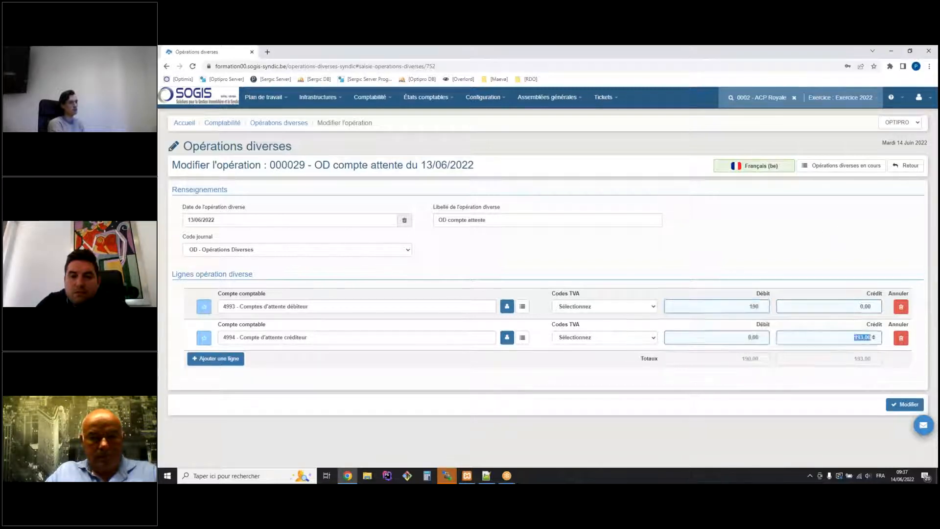
pyautogui.write('190')
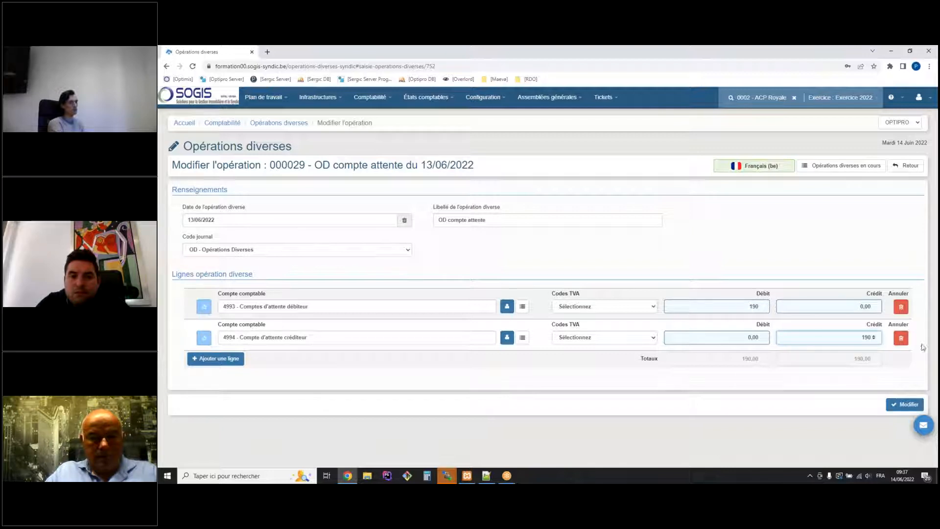
pyautogui.click(351, 70)
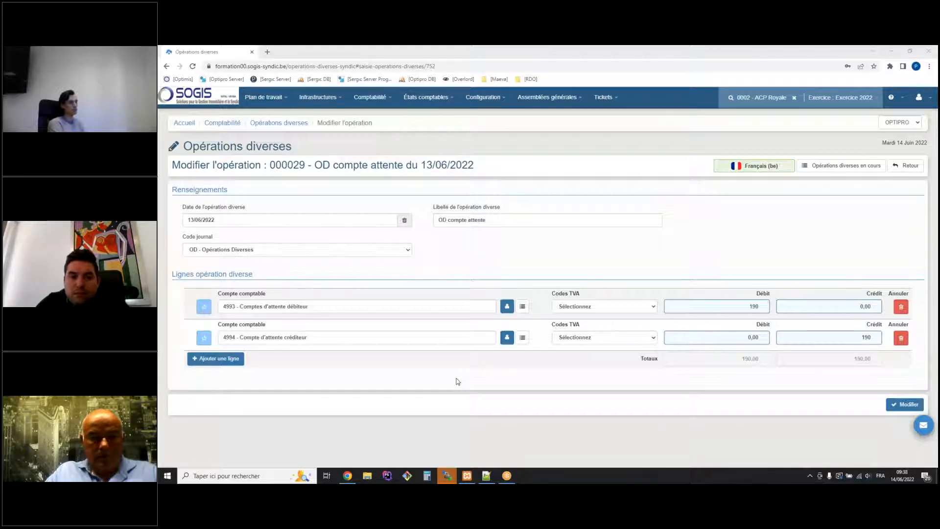
pyautogui.click(905, 404)
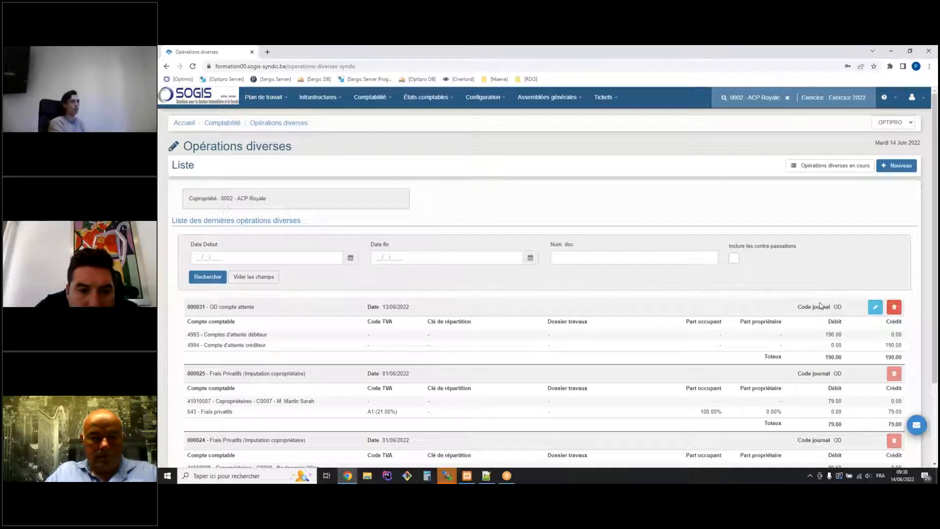
# List the operations with contre-passations included, examine the reversal entry's lines and amounts, and exclude contre-passations again.
pyautogui.click(734, 258)
pyautogui.click(218, 278)
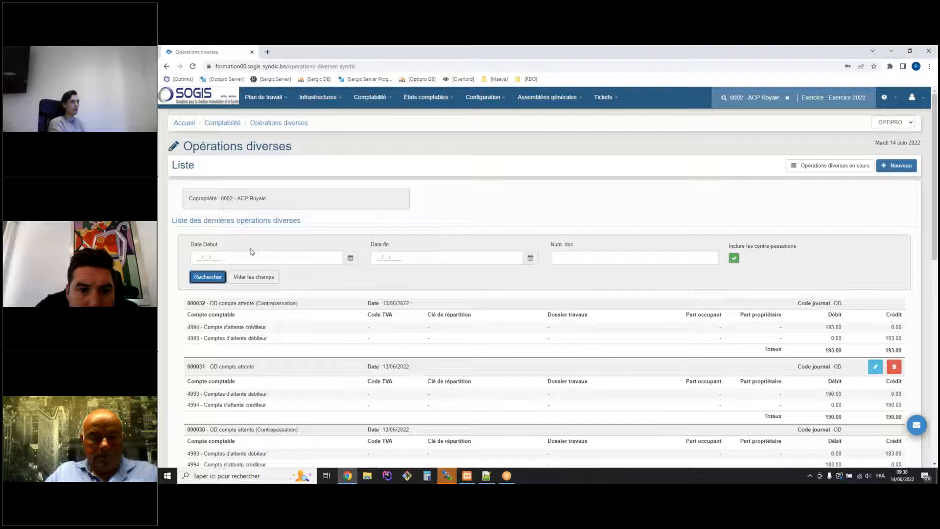
pyautogui.moveTo(223, 327); pyautogui.dragTo(277, 343)
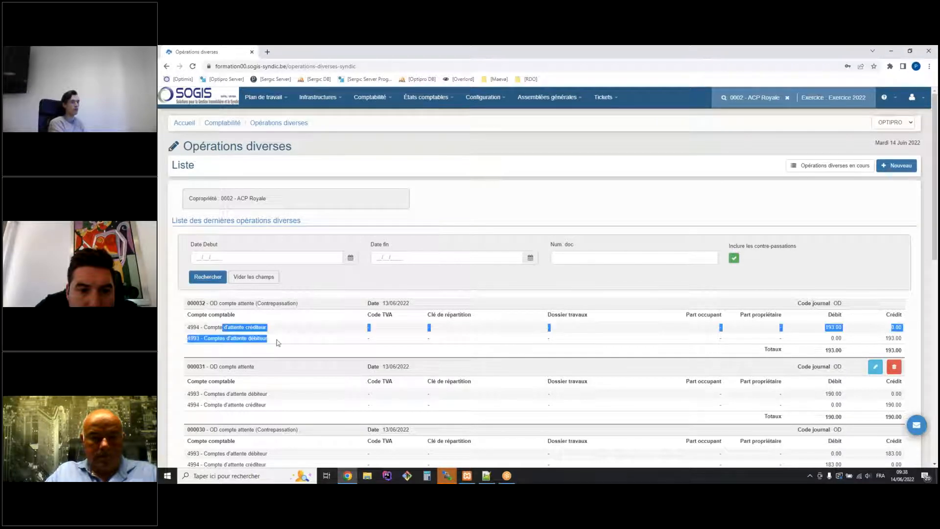
pyautogui.click(842, 336)
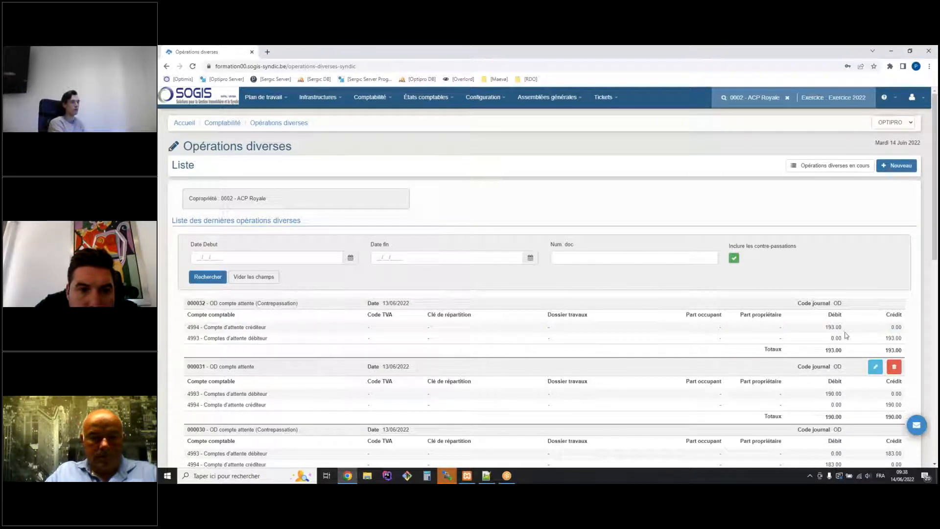
pyautogui.click(734, 258)
pyautogui.click(212, 277)
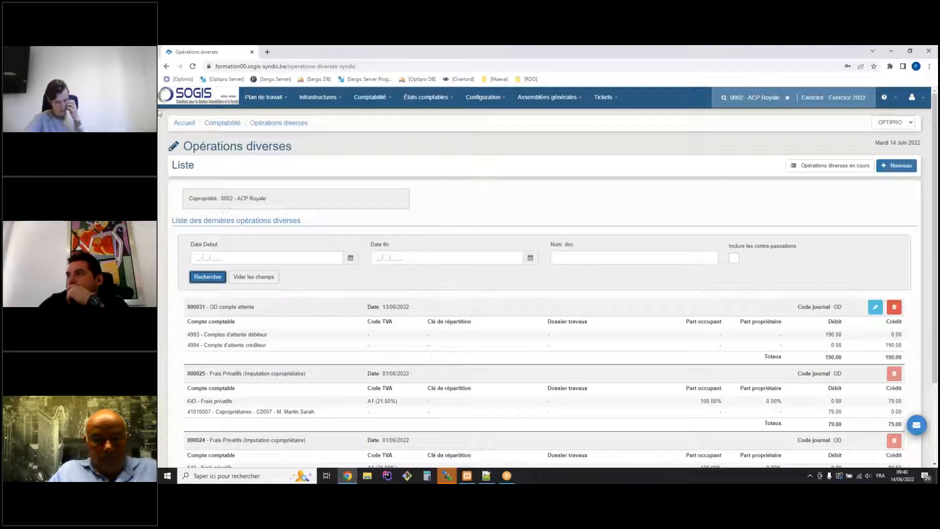
# Open the Grand livre and view its entries first with contre-passations included, and again without them.
pyautogui.click(411, 98)
pyautogui.click(429, 130)
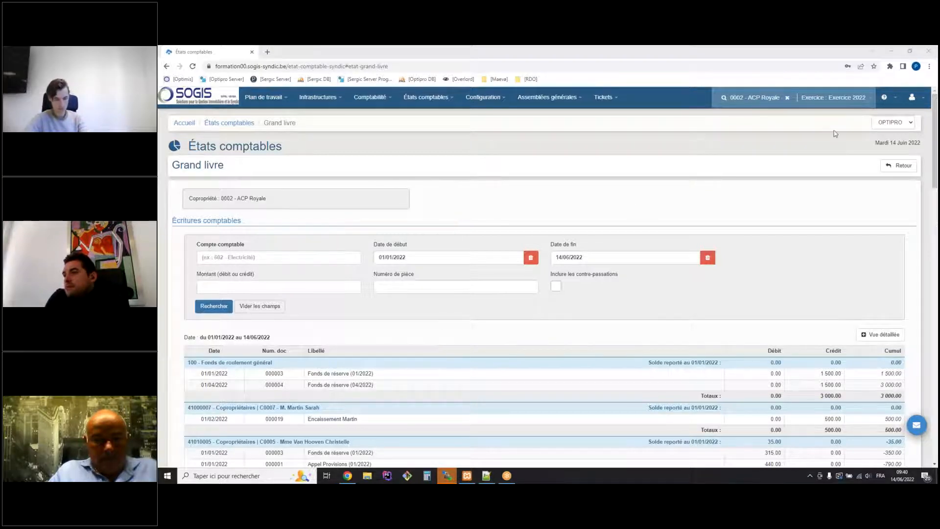
pyautogui.click(556, 286)
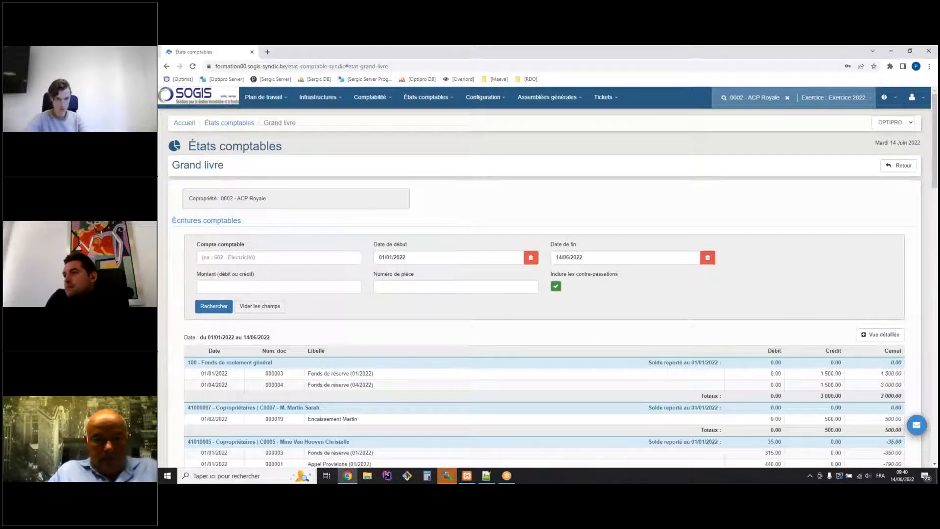
pyautogui.click(215, 308)
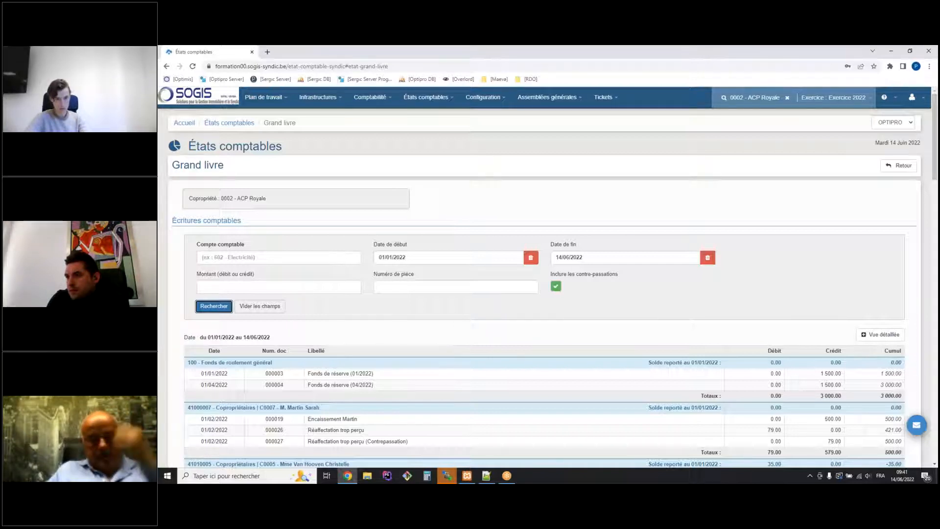
pyautogui.click(556, 286)
pyautogui.click(223, 307)
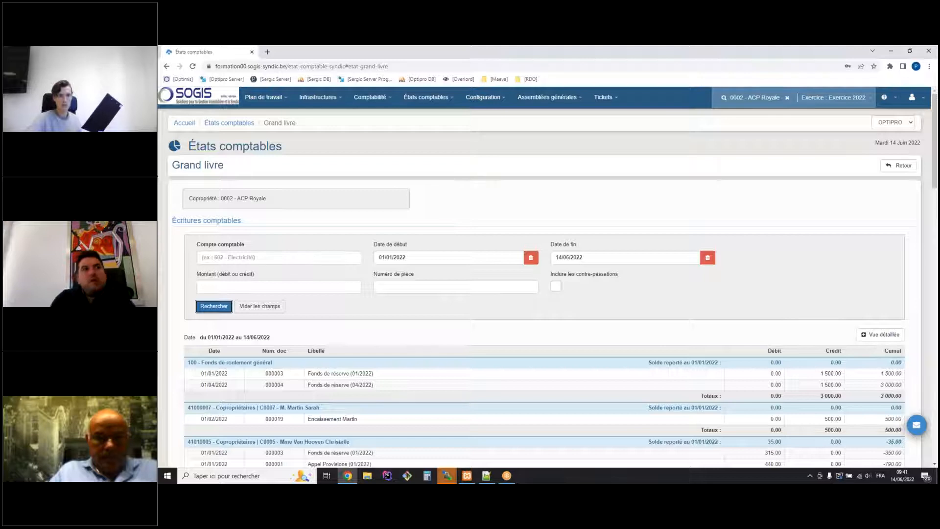
# Return to the Opérations diverses list and examine operation 000025, Frais Privatifs (Imputation copropriétaire).
pyautogui.click(384, 98)
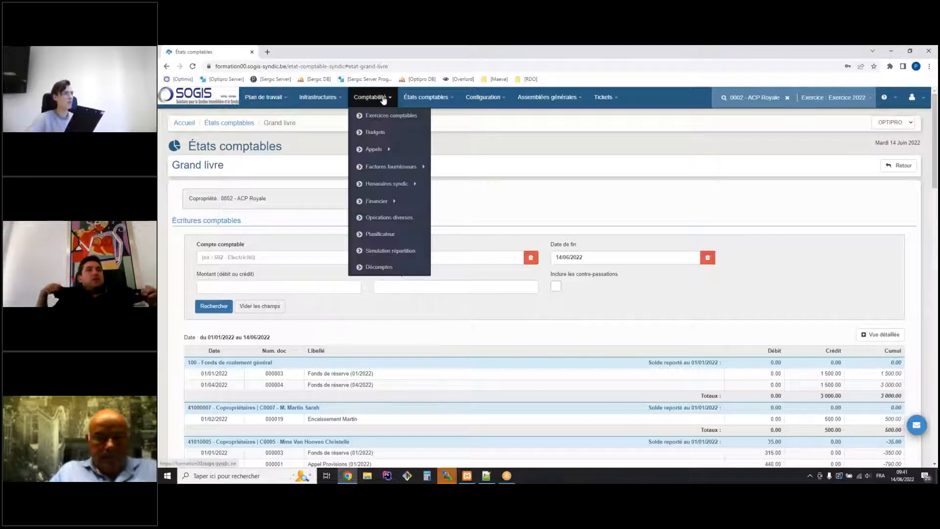
pyautogui.click(382, 217)
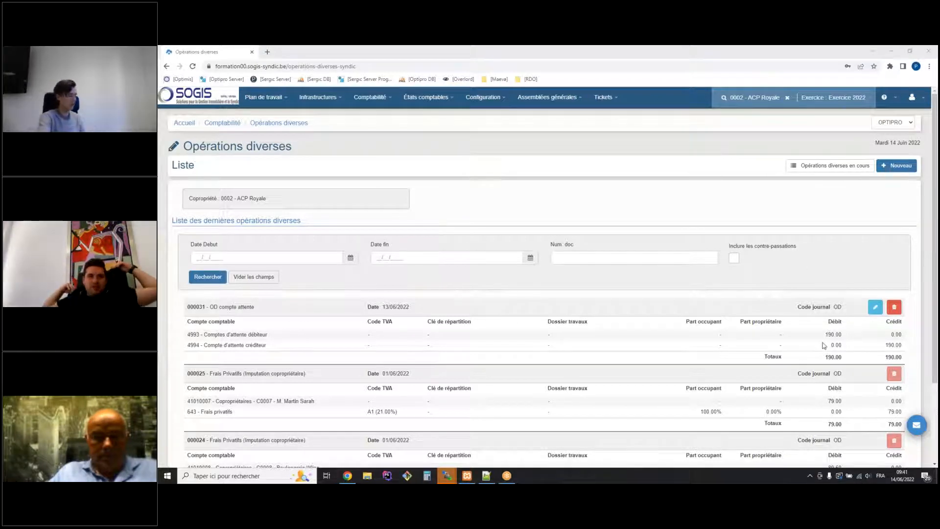
pyautogui.moveTo(212, 375); pyautogui.dragTo(354, 375)
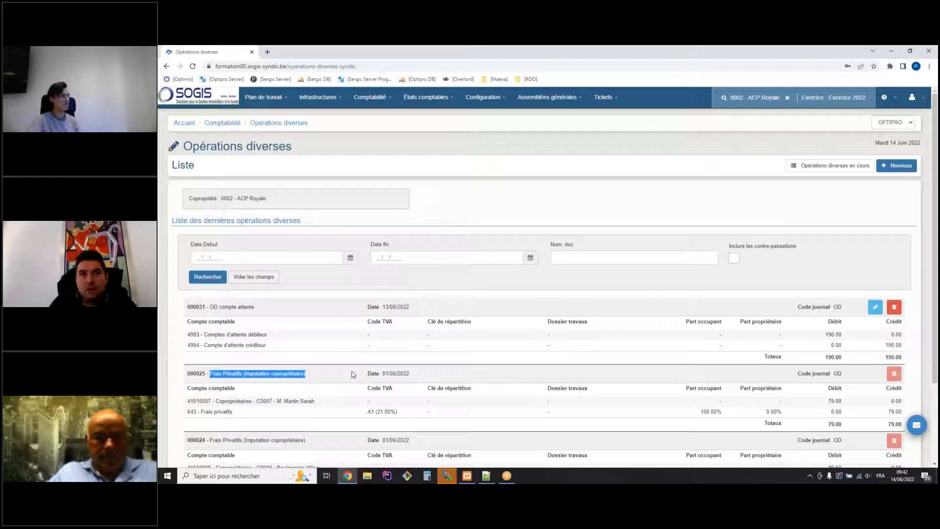
pyautogui.click(337, 376)
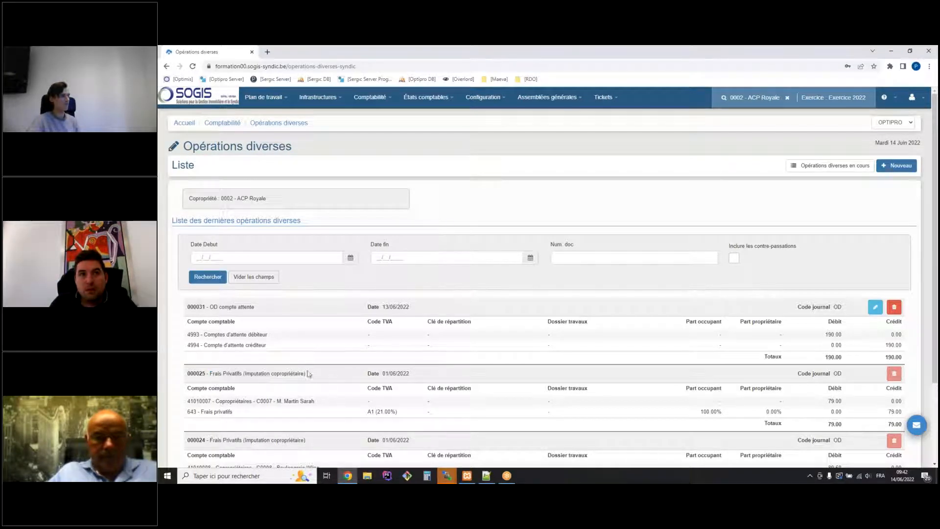
# Check the label of operation 000025, open the Dépenses courantes list for Exercice 2022 and look through its expenses.
pyautogui.moveTo(254, 373); pyautogui.dragTo(304, 374)
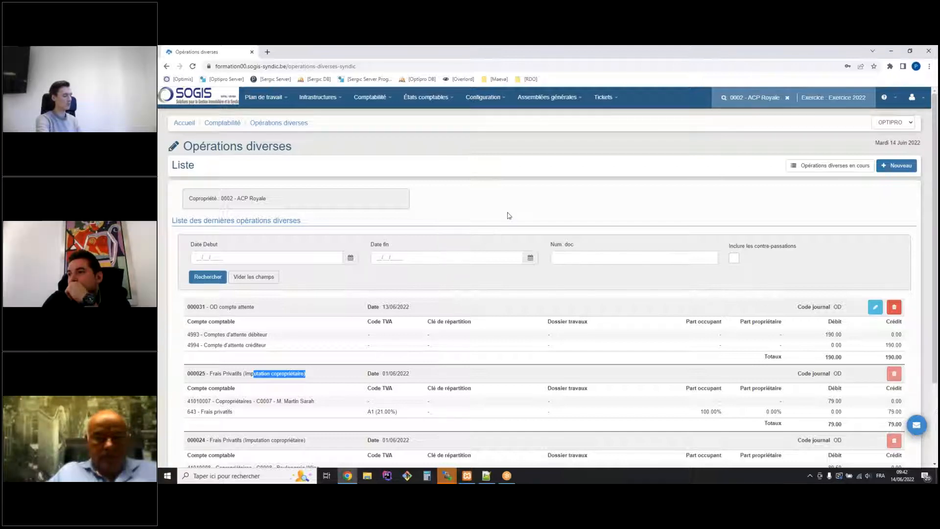
pyautogui.click(509, 215)
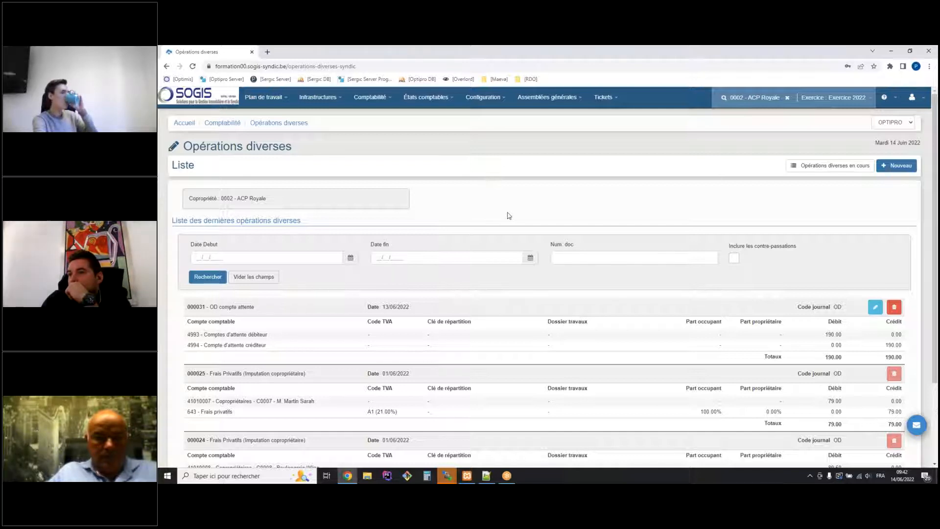
pyautogui.click(433, 107)
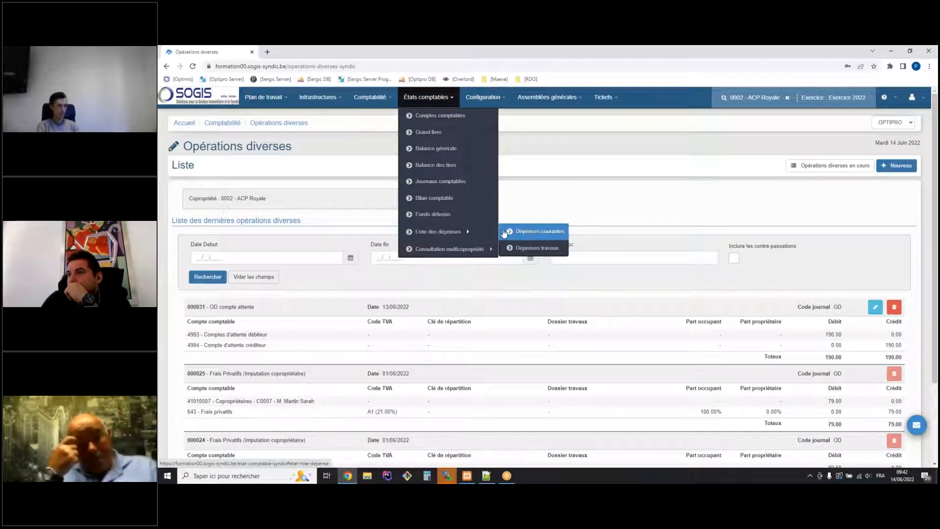
pyautogui.click(504, 232)
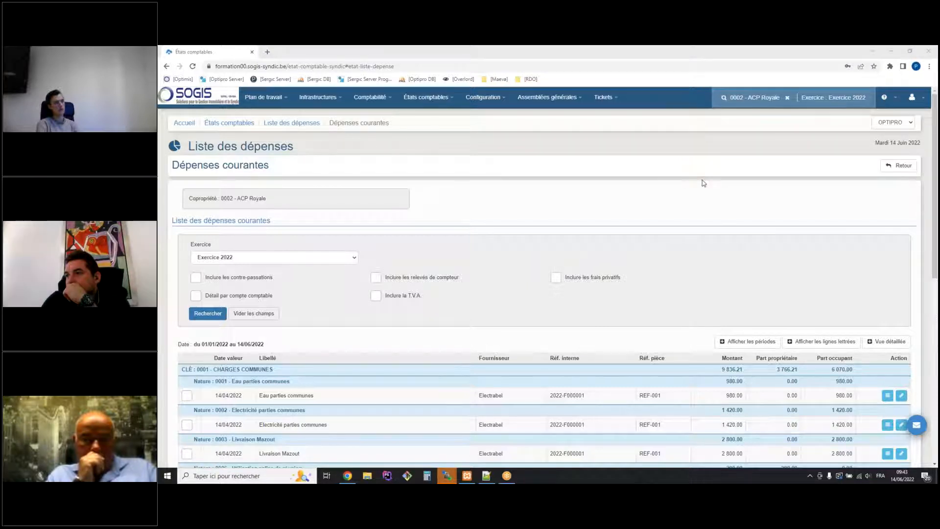
pyautogui.scroll(-10, 757, 192)
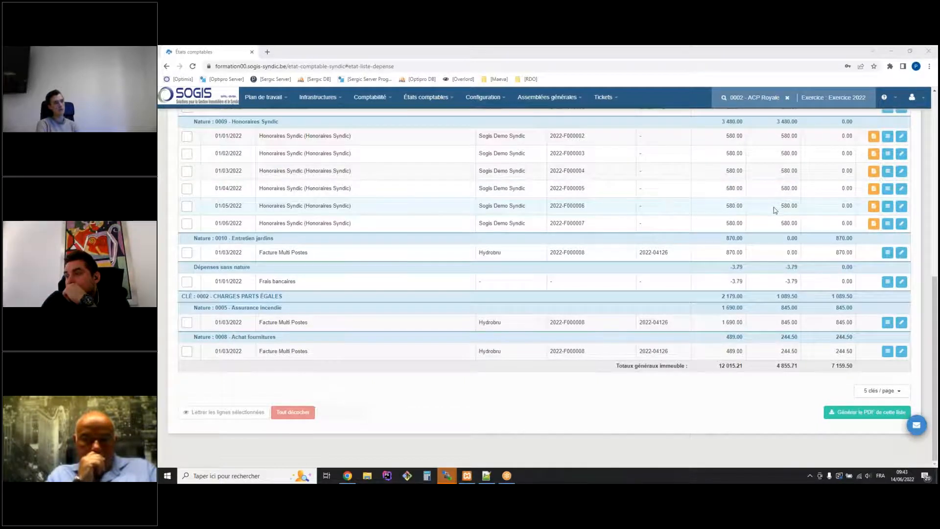
pyautogui.scroll(10, 774, 209)
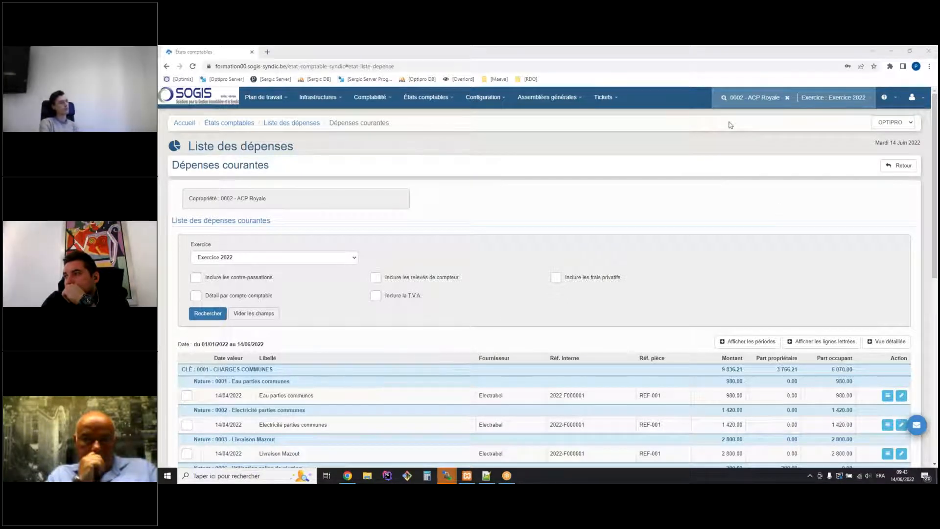
# List the current expenses with frais privatifs included and examine the entries under the FRAIS PRIVATIFS key.
pyautogui.click(557, 279)
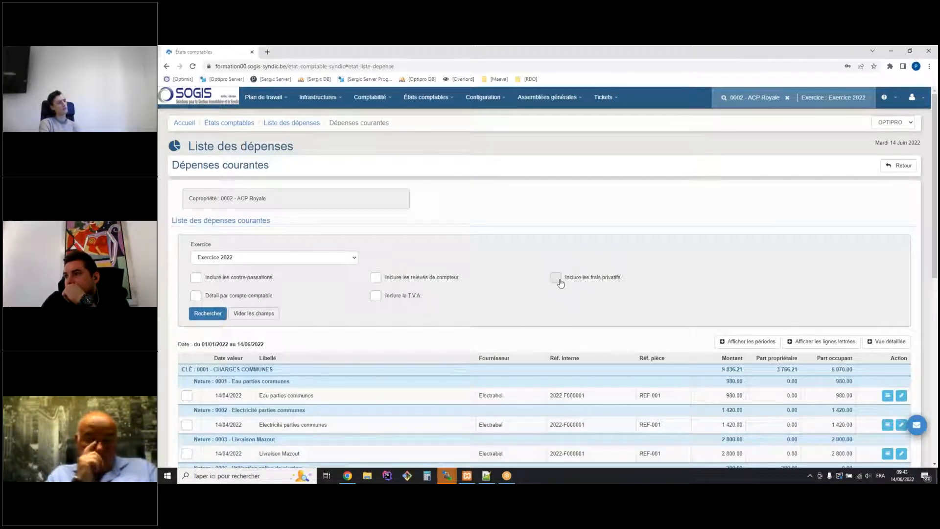
pyautogui.click(208, 313)
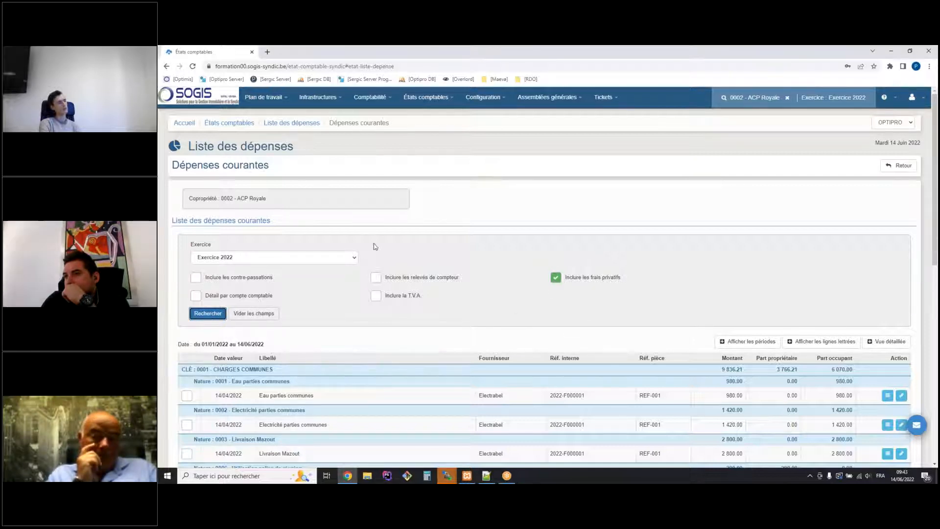
pyautogui.scroll(-10, 374, 245)
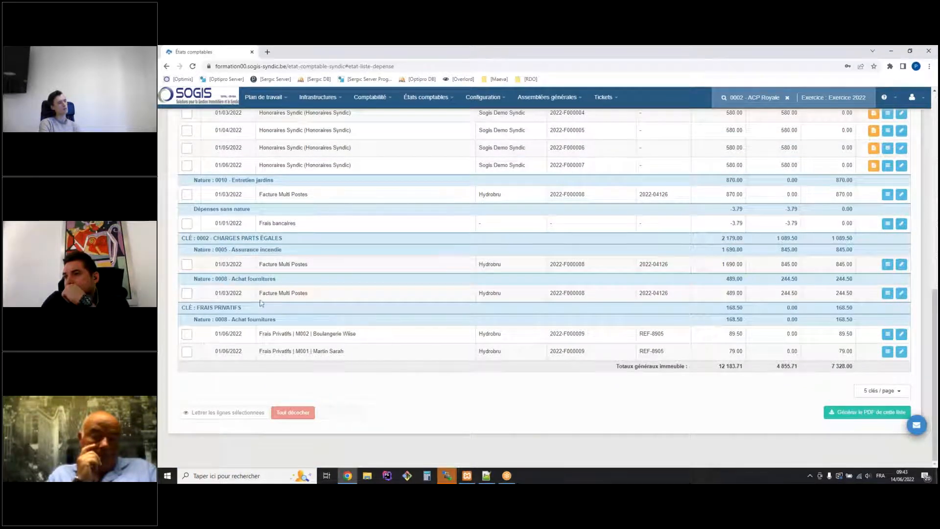
pyautogui.moveTo(208, 305); pyautogui.dragTo(234, 308)
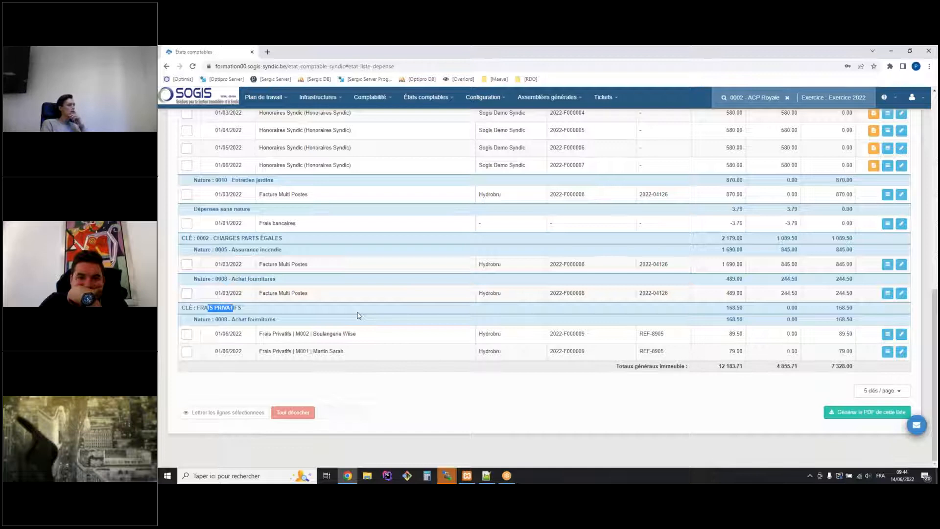
pyautogui.click(470, 359)
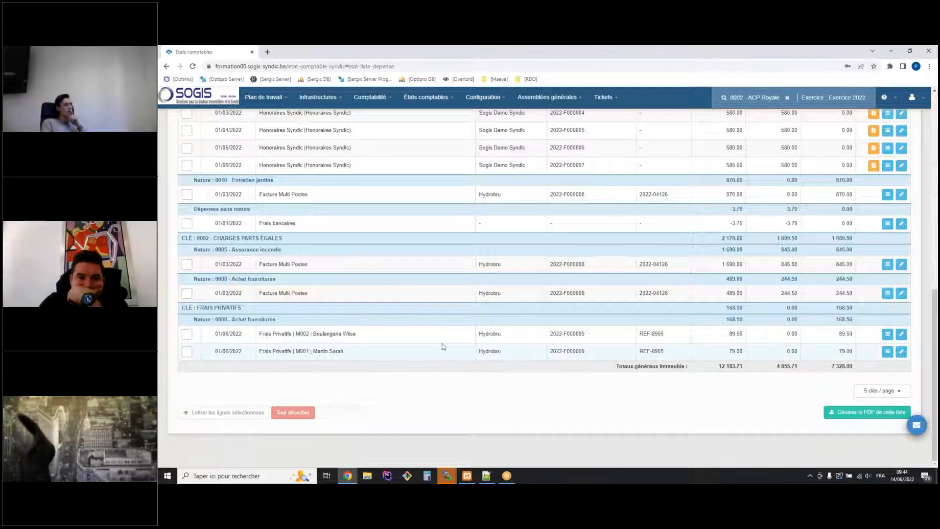
pyautogui.scroll(3, 443, 346)
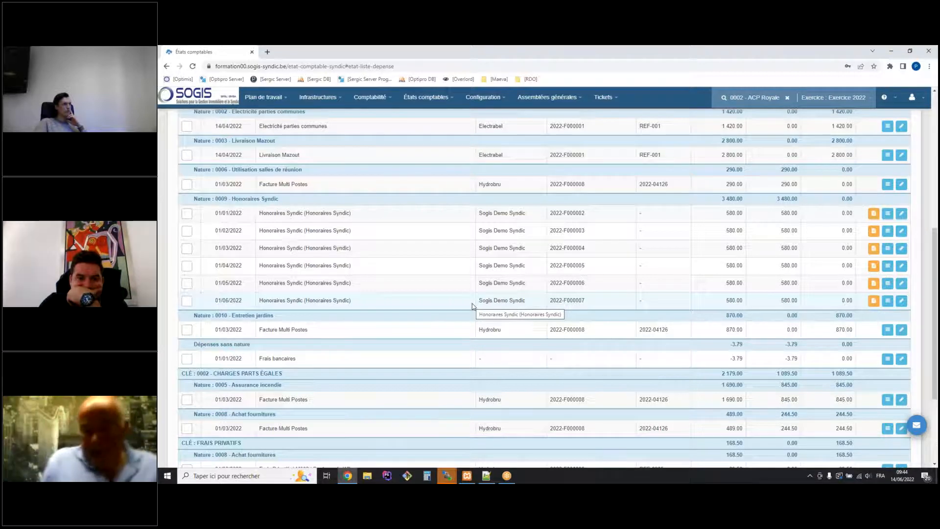
pyautogui.scroll(-3, 375, 207)
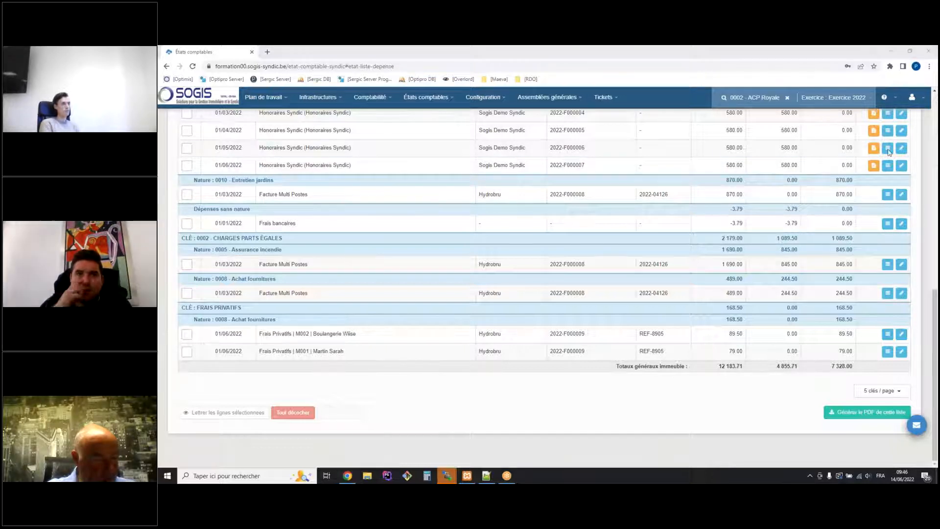
# Switch ACP Royale to Exercice 2021 and review its list of appels comptabilisés.
pyautogui.click(846, 97)
pyautogui.click(749, 157)
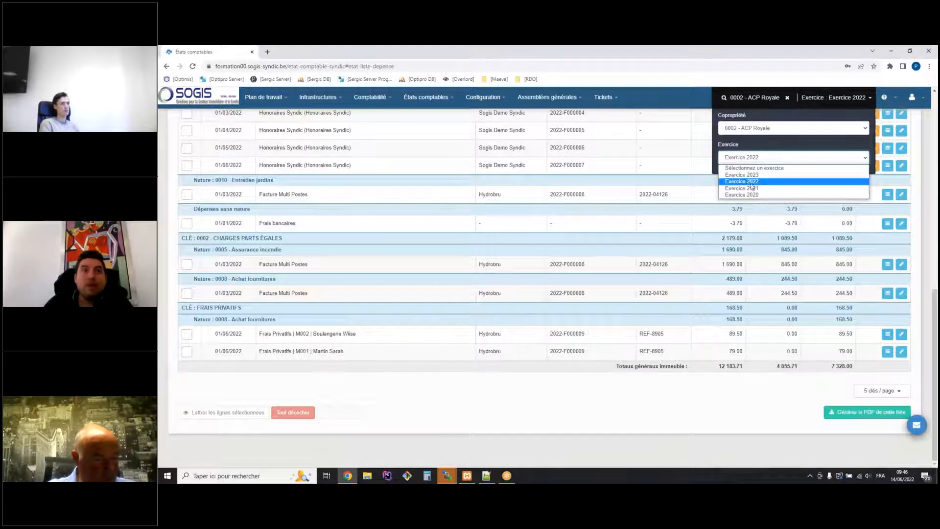
pyautogui.click(753, 188)
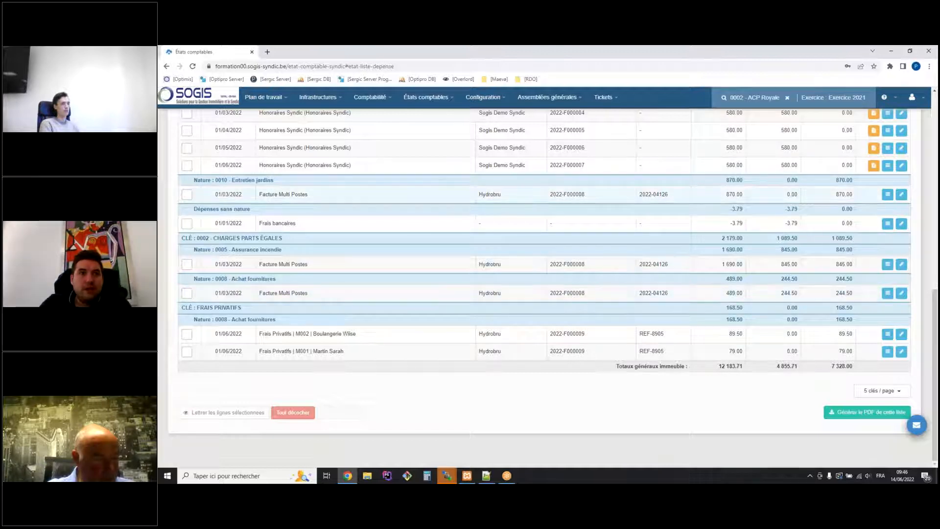
pyautogui.moveTo(364, 104)
pyautogui.moveTo(375, 149)
pyautogui.click(452, 149)
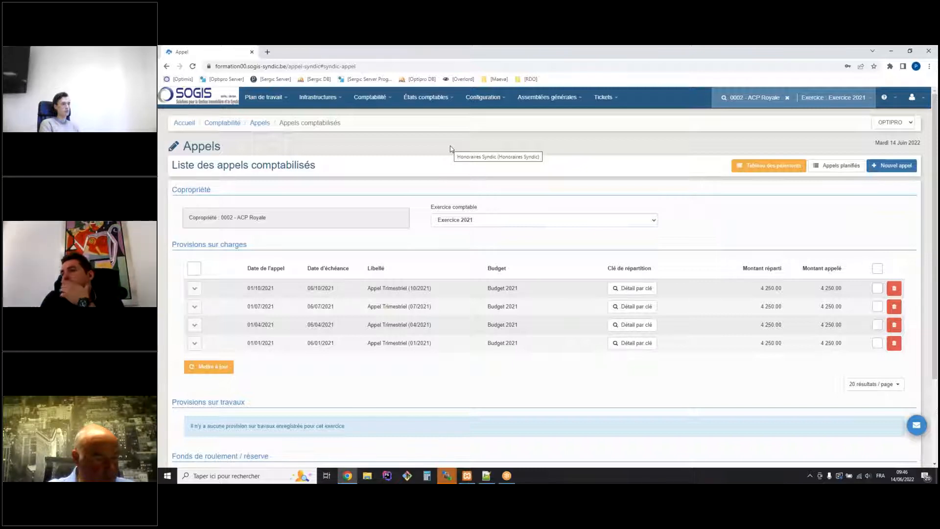
pyautogui.scroll(-2, 471, 237)
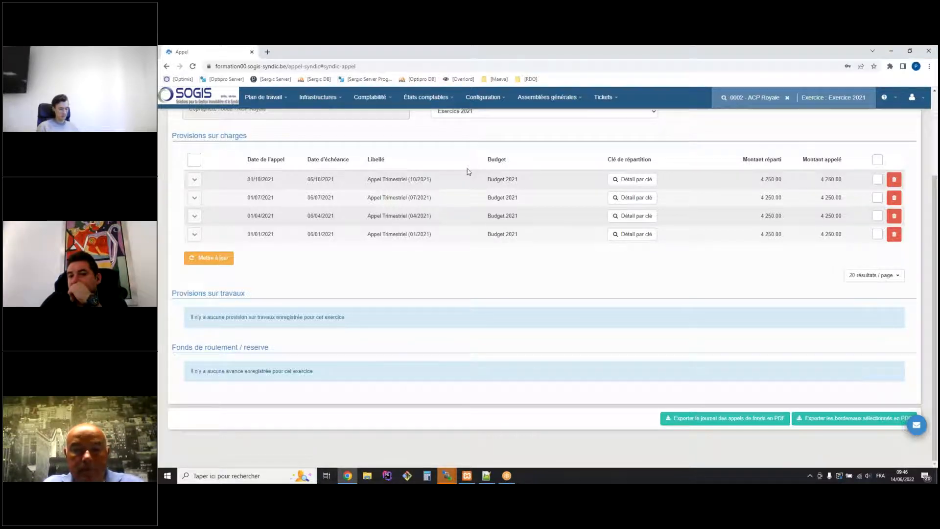
pyautogui.scroll(3, 467, 171)
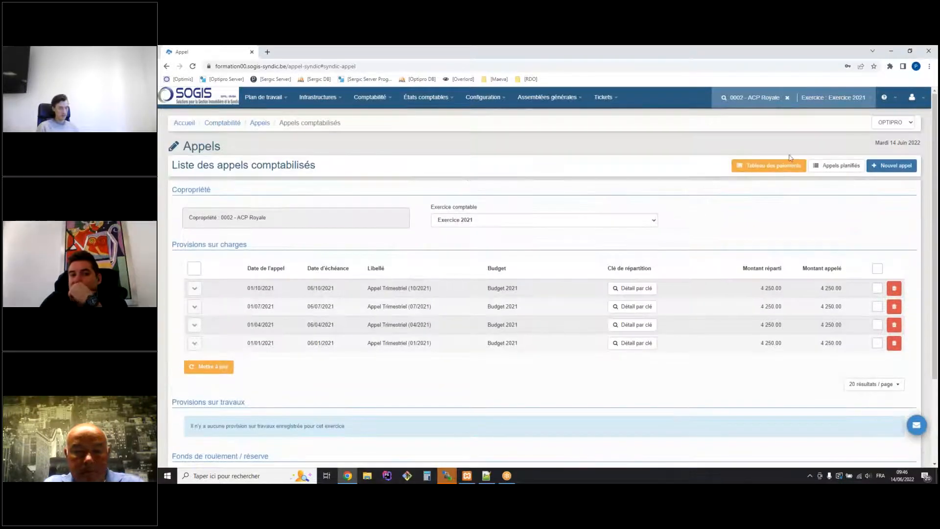
# Open the Tableau des paiements for account 701 - Provisions and examine the co-owners' payment statuses for Exercice 2021.
pyautogui.click(757, 166)
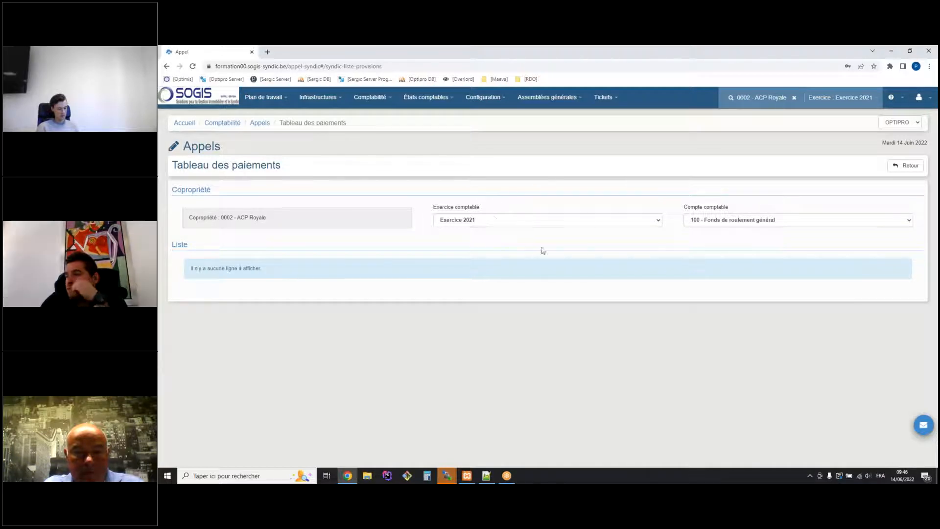
pyautogui.click(716, 220)
pyautogui.click(705, 259)
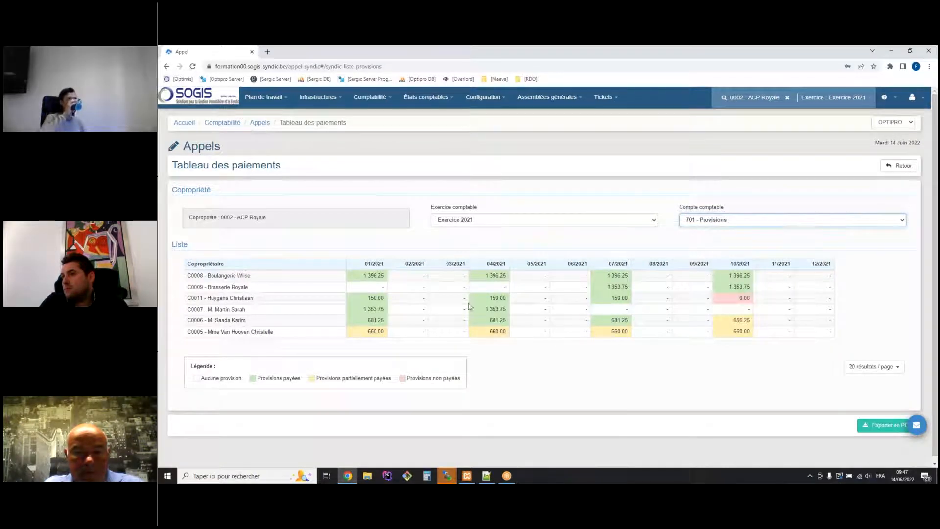
pyautogui.moveTo(464, 307)
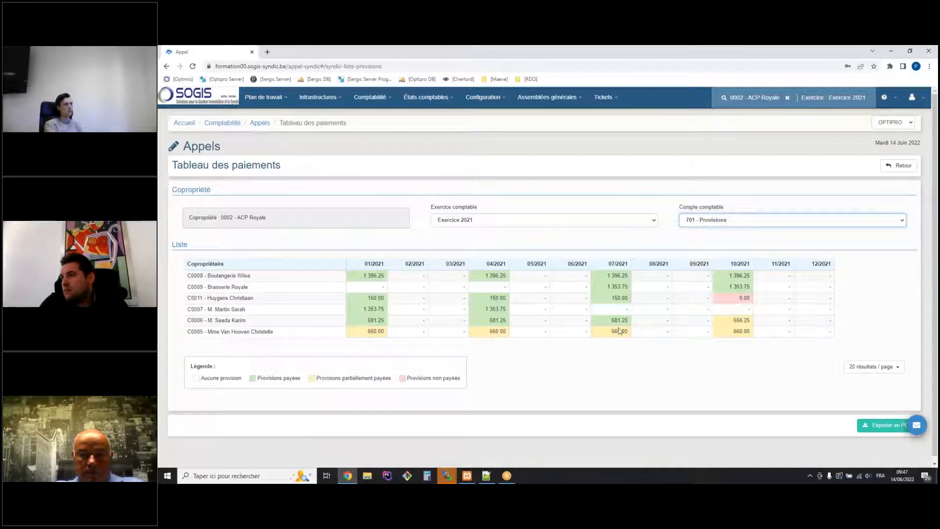
pyautogui.moveTo(618, 331)
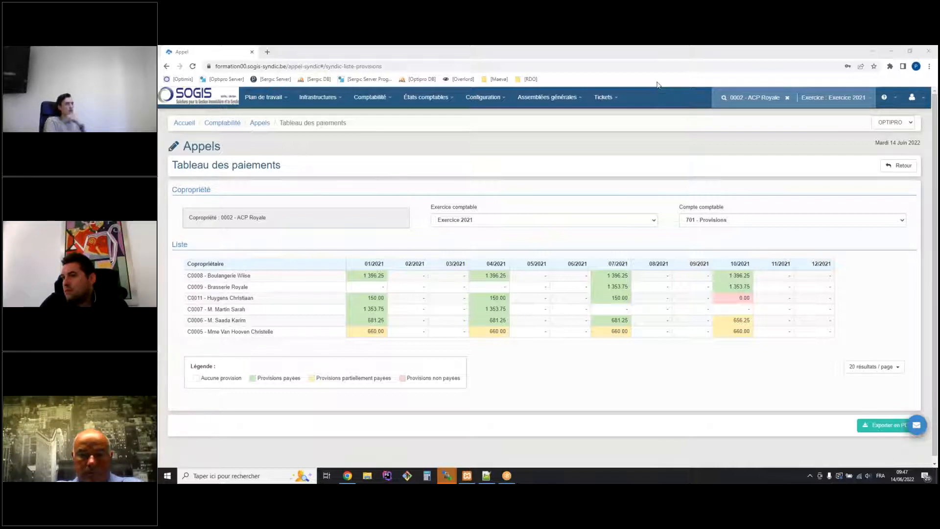
# Export the 2021 Tableau des paiements to PDF, preview the document and close the preview.
pyautogui.click(886, 427)
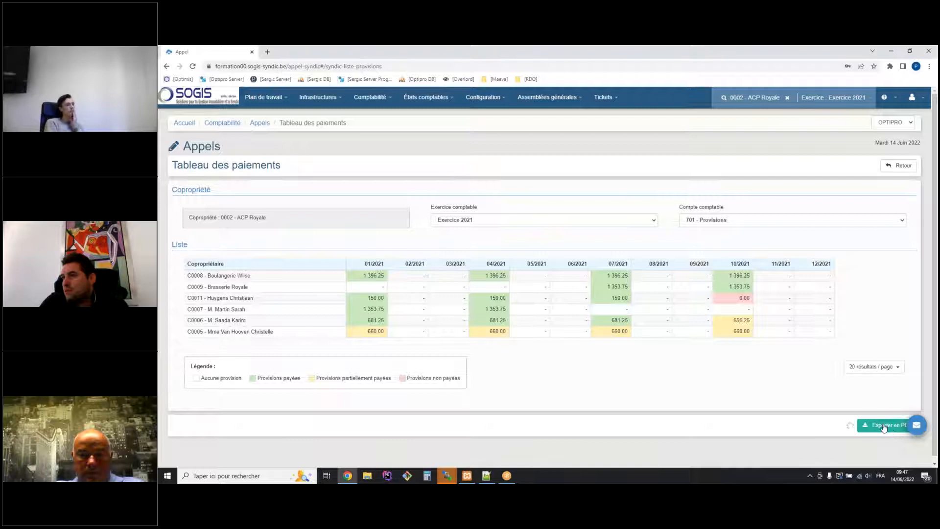
pyautogui.click(832, 425)
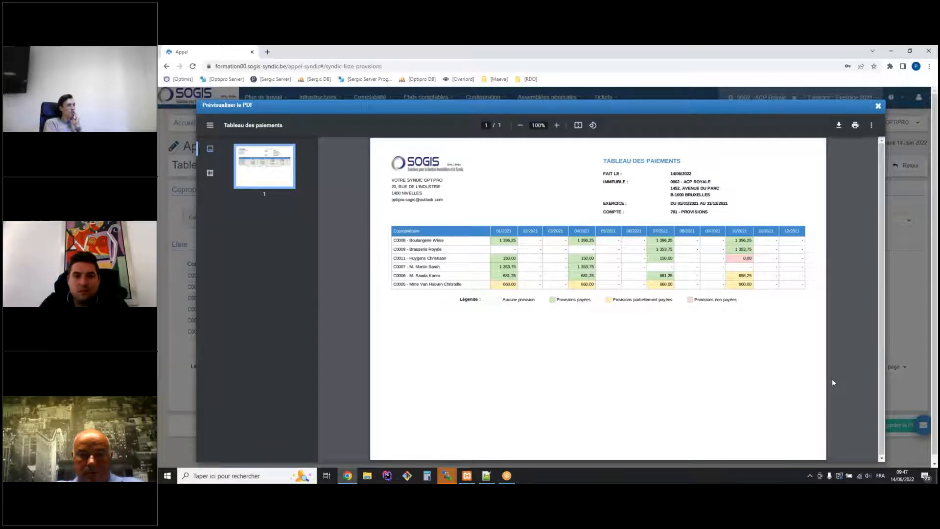
pyautogui.click(878, 105)
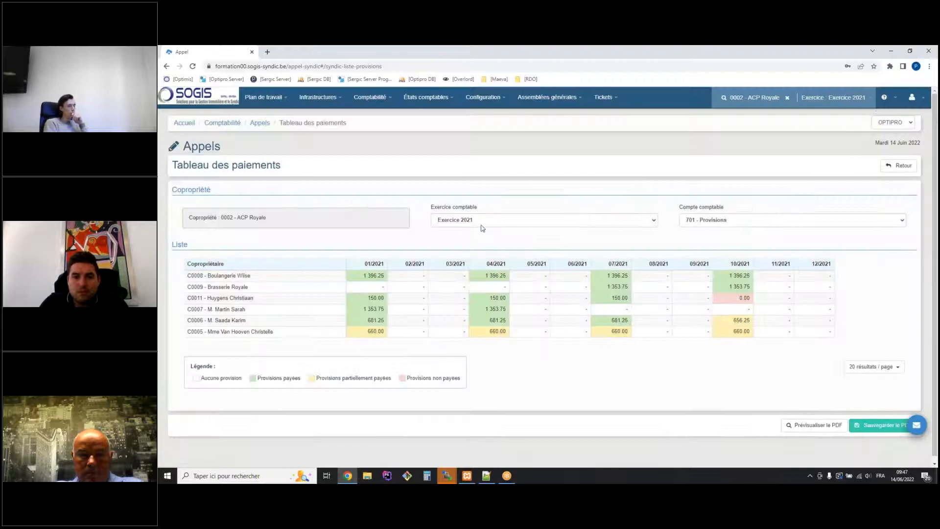
# Show the Tableau des paiements for Exercice 2022 and examine the co-owners' provision payments.
pyautogui.click(482, 221)
pyautogui.click(482, 246)
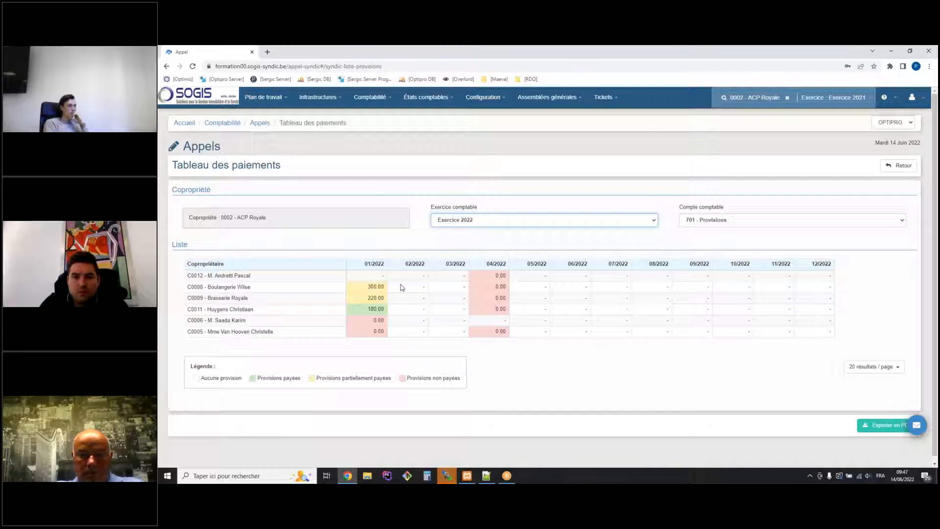
pyautogui.moveTo(493, 276)
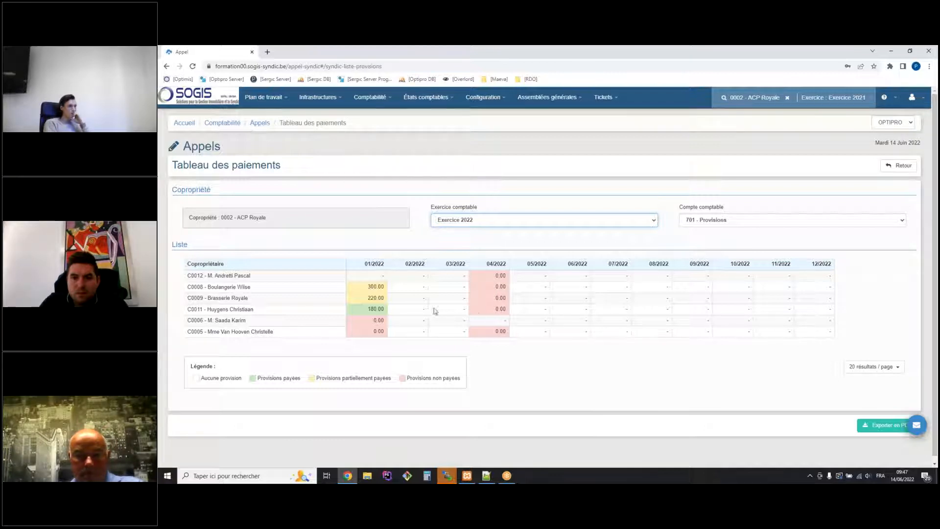
# View the 2022 payments for accounts 100, 160, 1601 and 161 in turn, and return to 701 - Provisions.
pyautogui.click(803, 224)
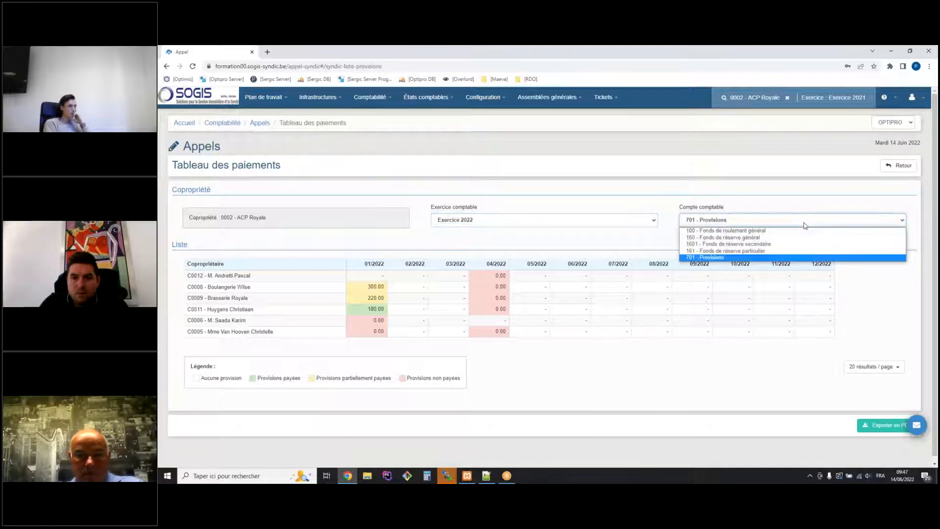
pyautogui.click(786, 236)
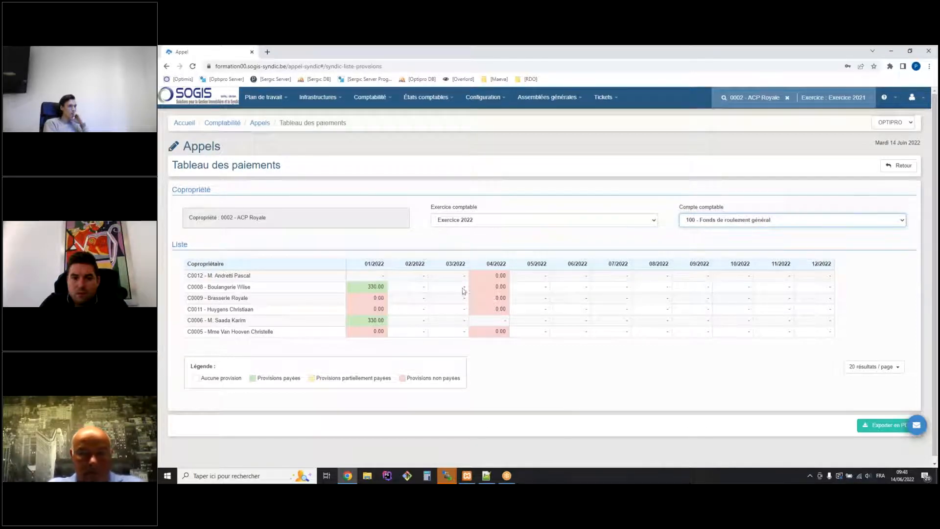
pyautogui.click(762, 220)
pyautogui.click(771, 237)
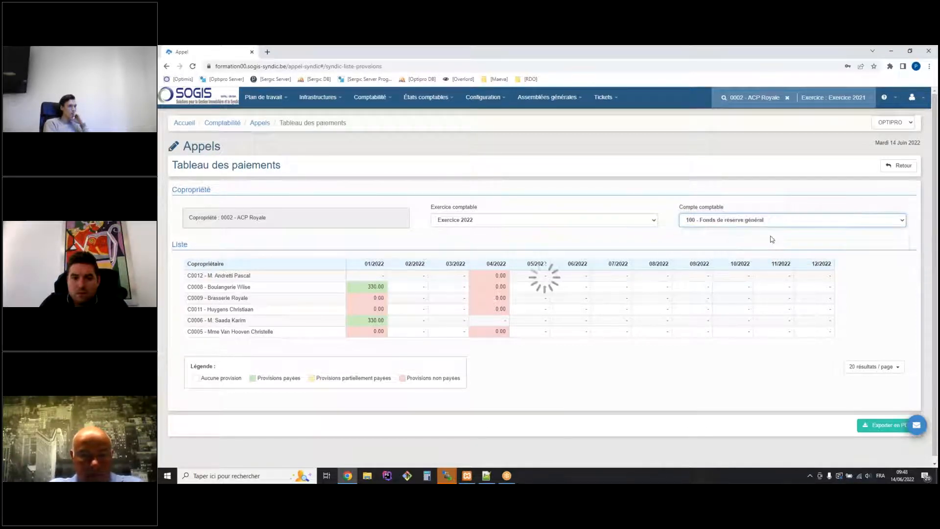
pyautogui.click(811, 221)
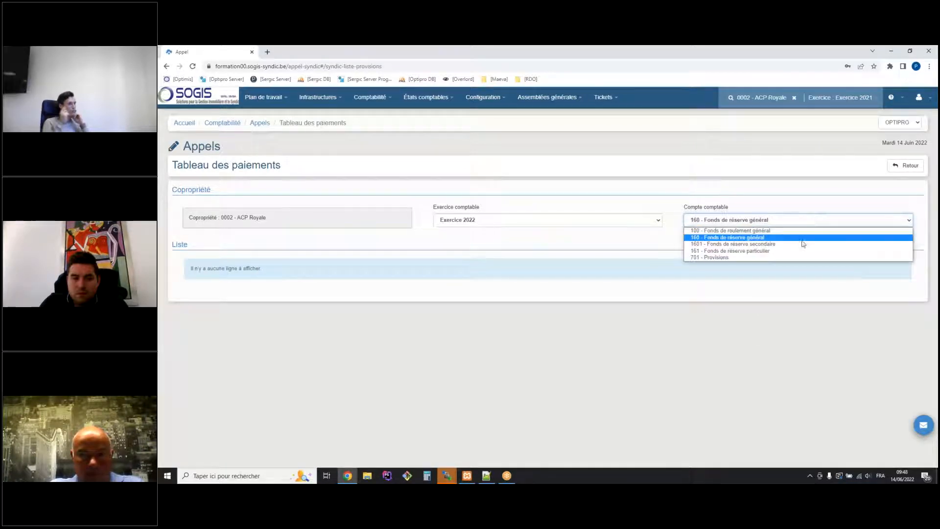
pyautogui.click(800, 246)
pyautogui.click(783, 220)
pyautogui.click(793, 249)
pyautogui.click(780, 222)
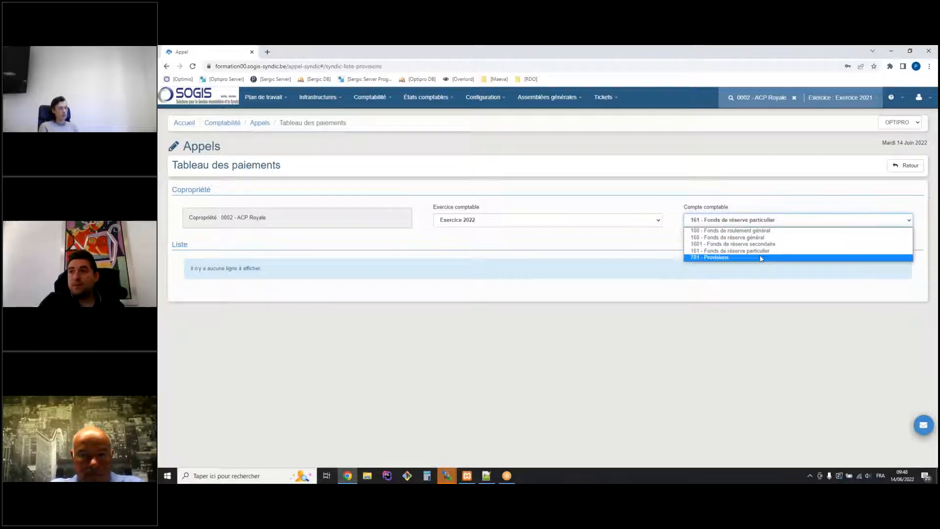
pyautogui.click(781, 256)
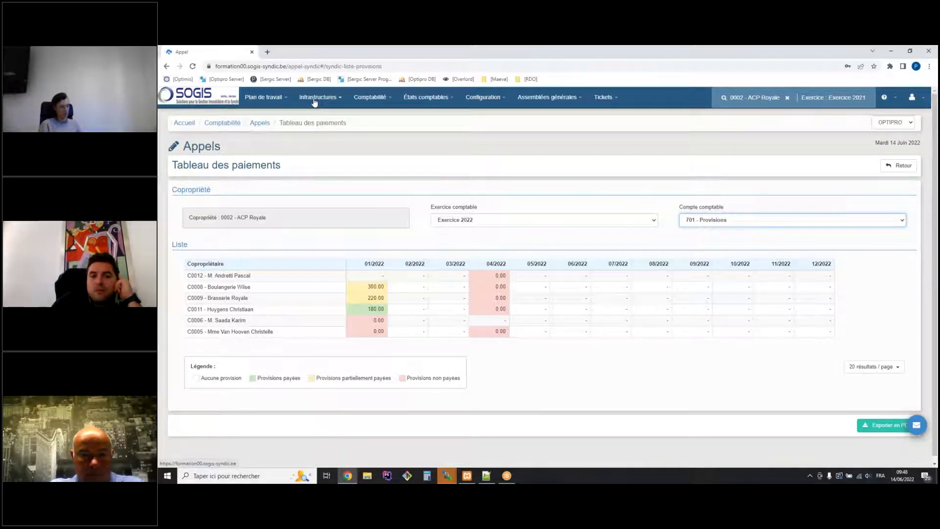
# Show the Tableau des paiements for Exercice 2021 and check the available accounts, keeping 701 - Provisions.
pyautogui.click(736, 221)
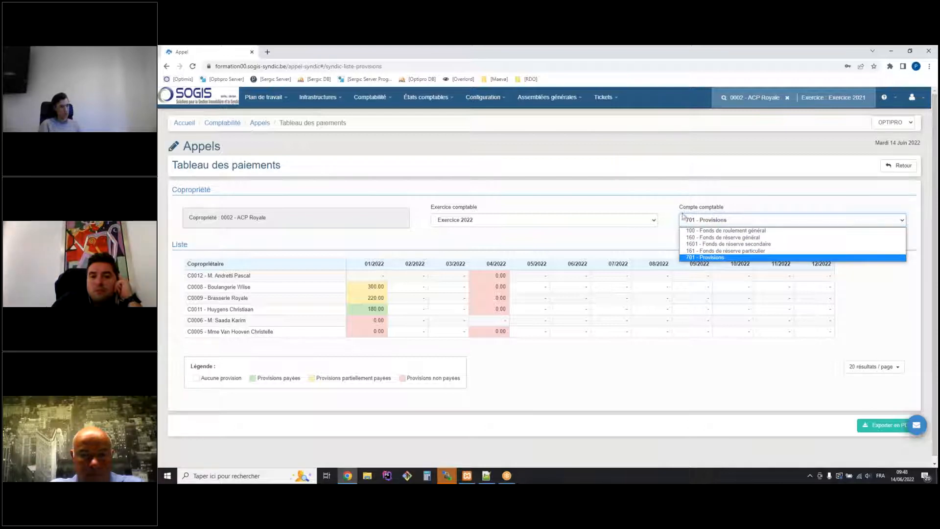
pyautogui.click(510, 218)
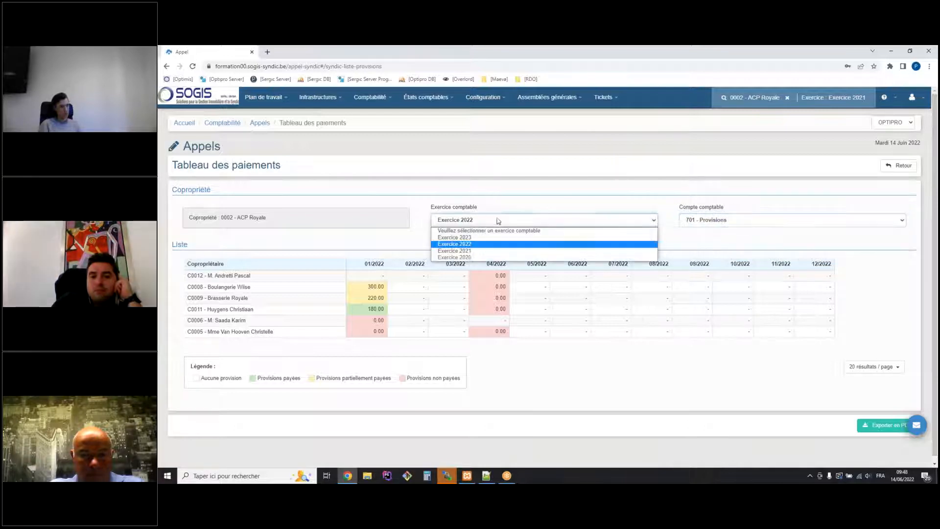
pyautogui.click(461, 253)
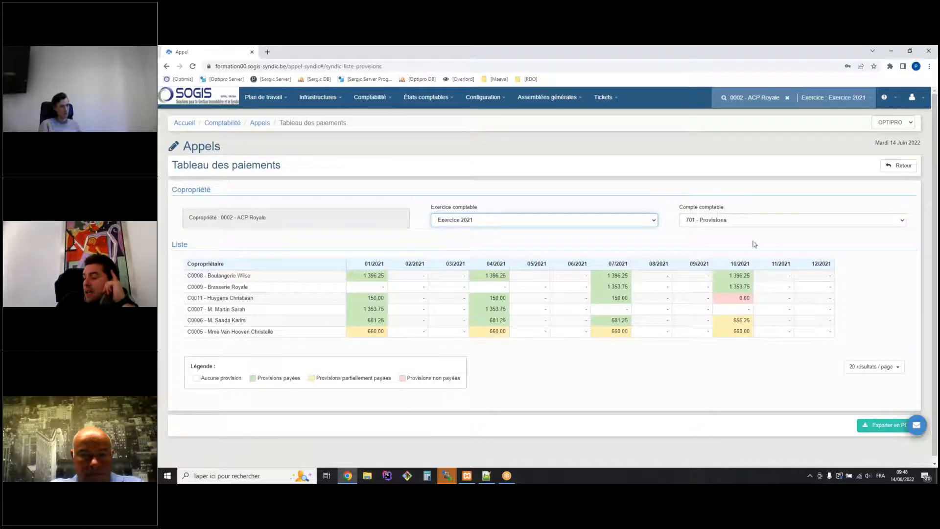
pyautogui.click(795, 226)
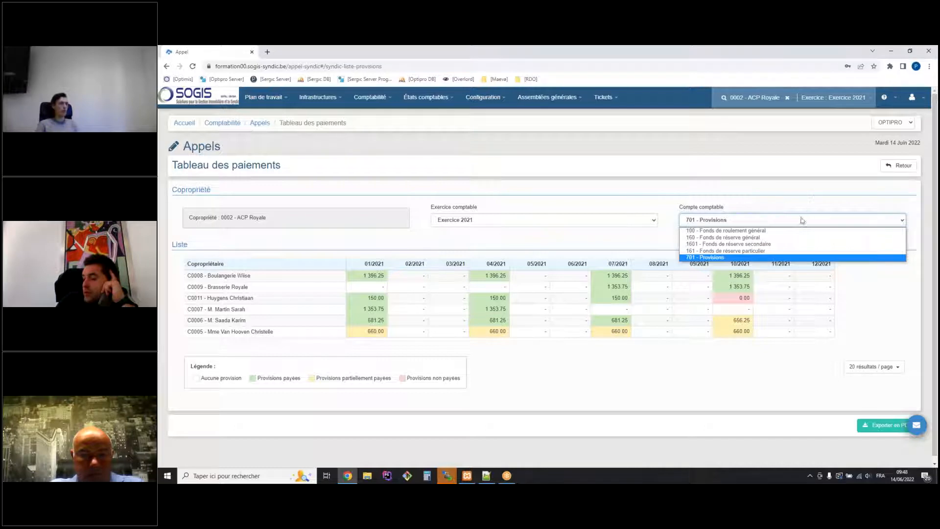
pyautogui.click(815, 195)
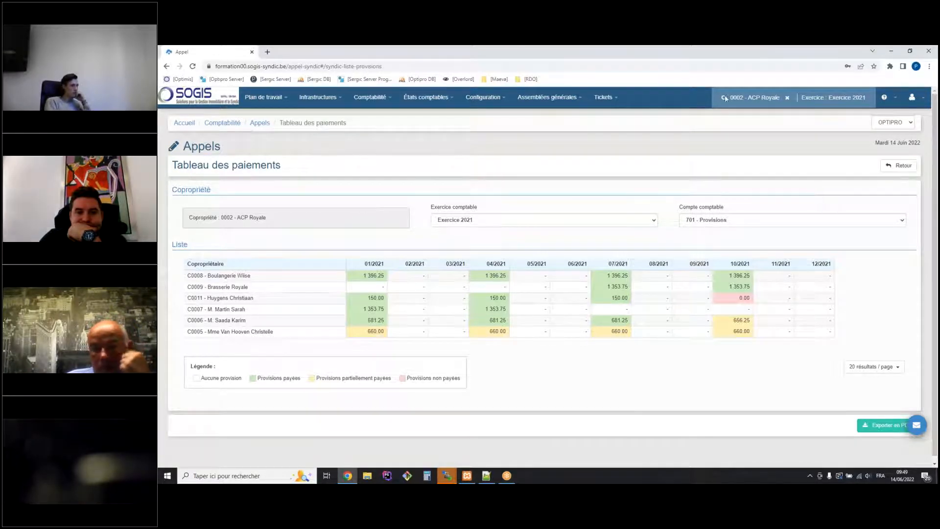
# Open the Balance générale report and switch ACP Royale's working exercise to Exercice 2022.
pyautogui.click(437, 103)
pyautogui.click(425, 163)
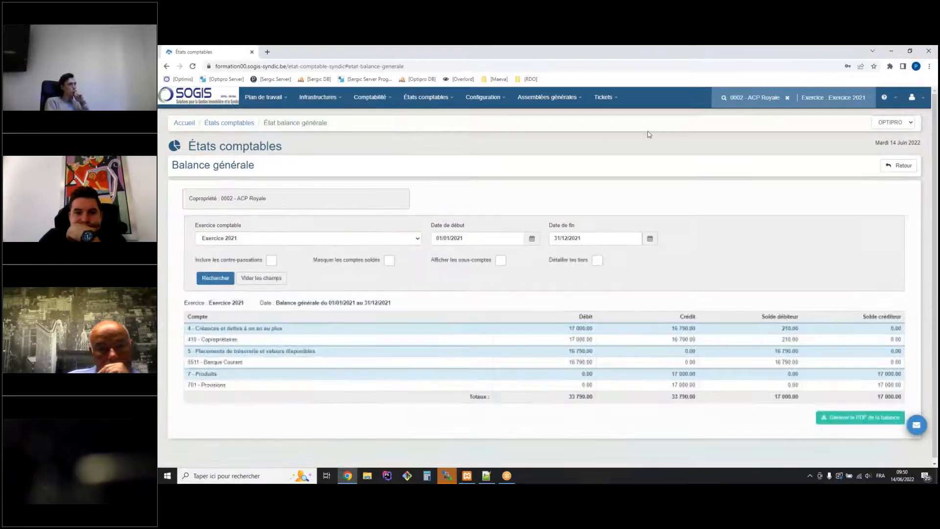
pyautogui.click(835, 98)
pyautogui.click(795, 157)
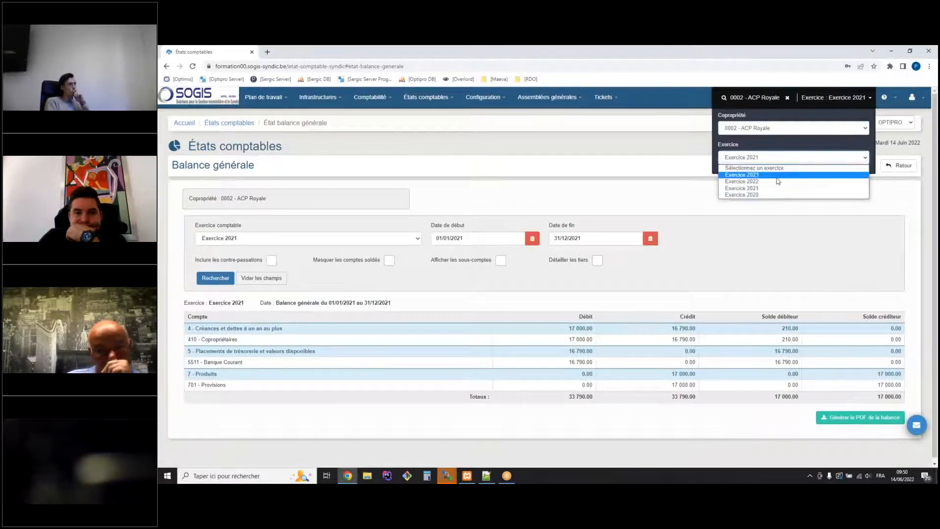
pyautogui.click(764, 181)
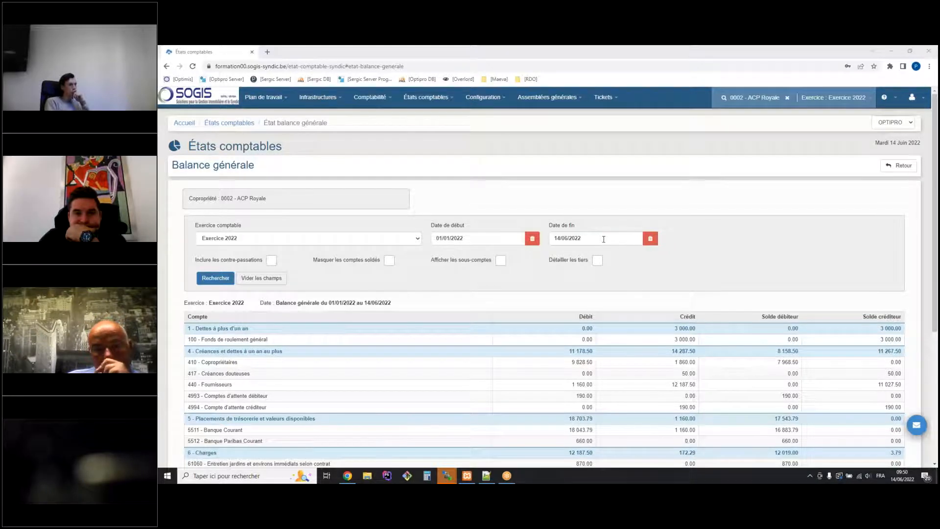
# Run the Balance générale for the period 01/01/2021 to 31/12/2022 and examine the account balances.
pyautogui.click(481, 237)
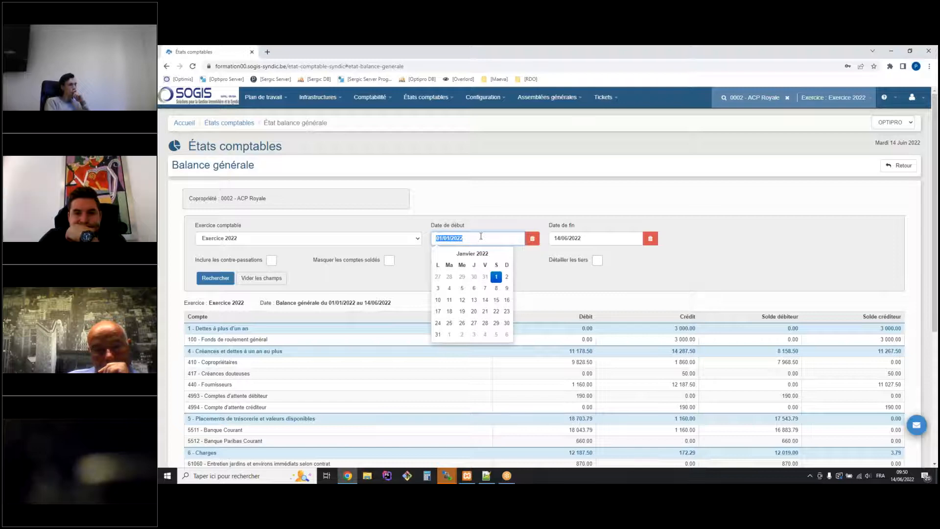
pyautogui.tripleClick(481, 236)
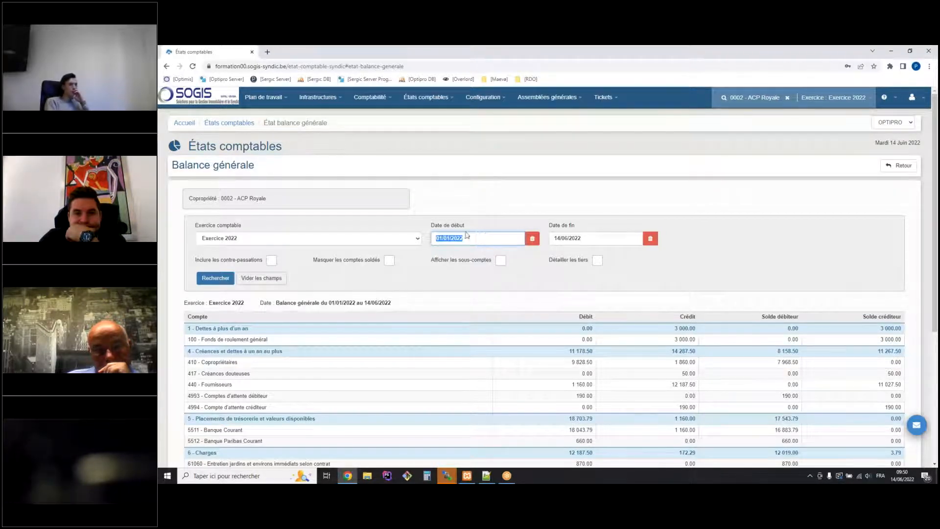
pyautogui.write('01/01/2021')
pyautogui.click(627, 240)
pyautogui.write('31/12/200')
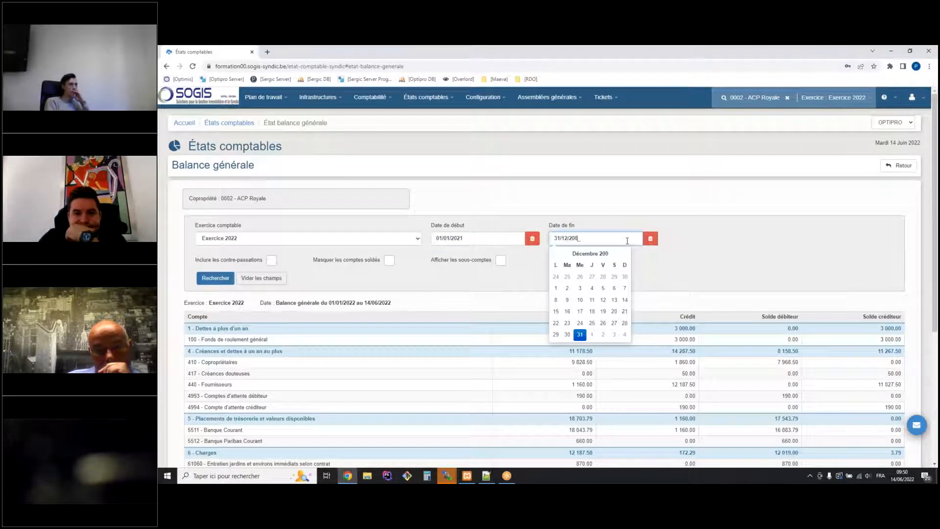
pyautogui.press('BackSpace')
pyautogui.press('BackSpace')
pyautogui.write('22')
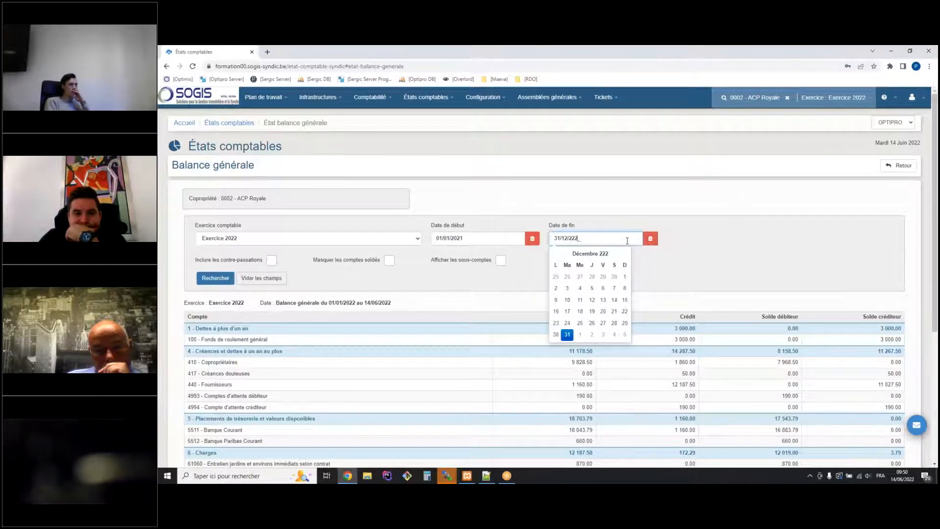
pyautogui.press('BackSpace')
pyautogui.press('BackSpace')
pyautogui.write('022')
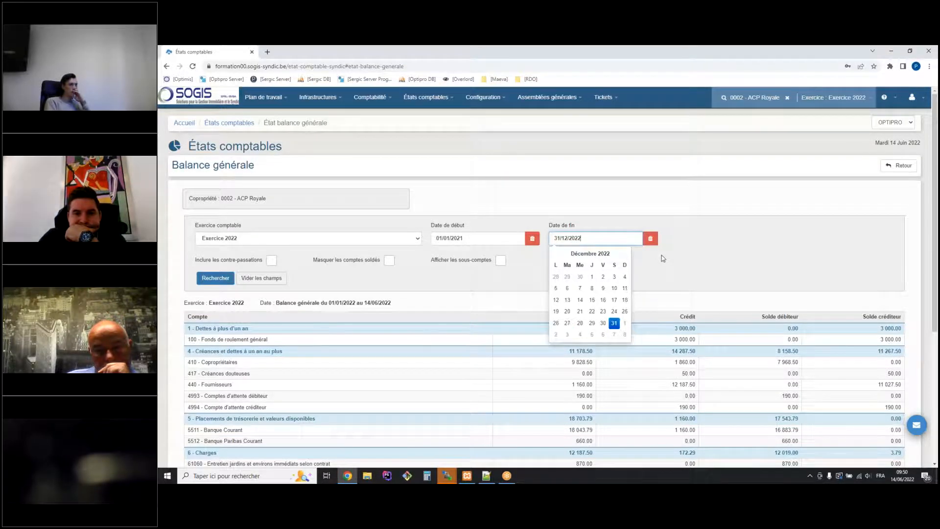
pyautogui.click(360, 251)
pyautogui.click(216, 278)
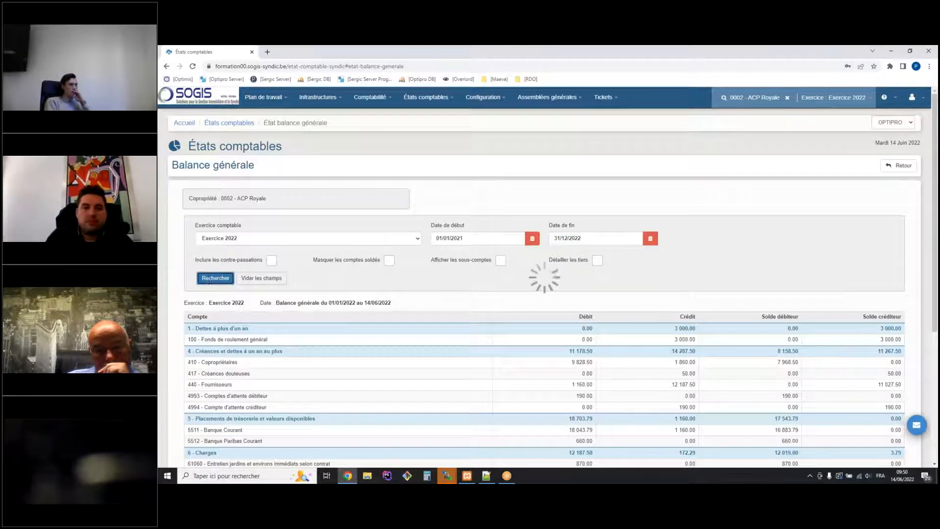
pyautogui.scroll(-5, 550, 262)
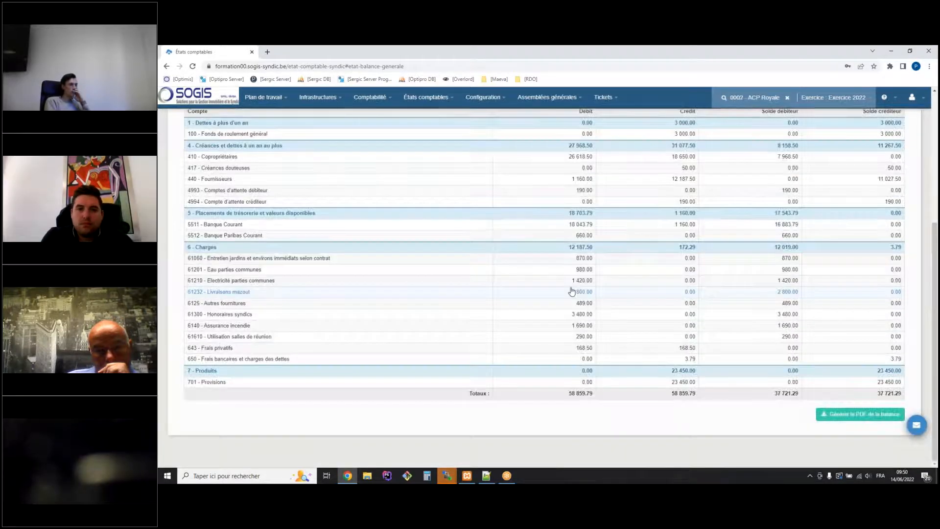
pyautogui.scroll(5, 607, 284)
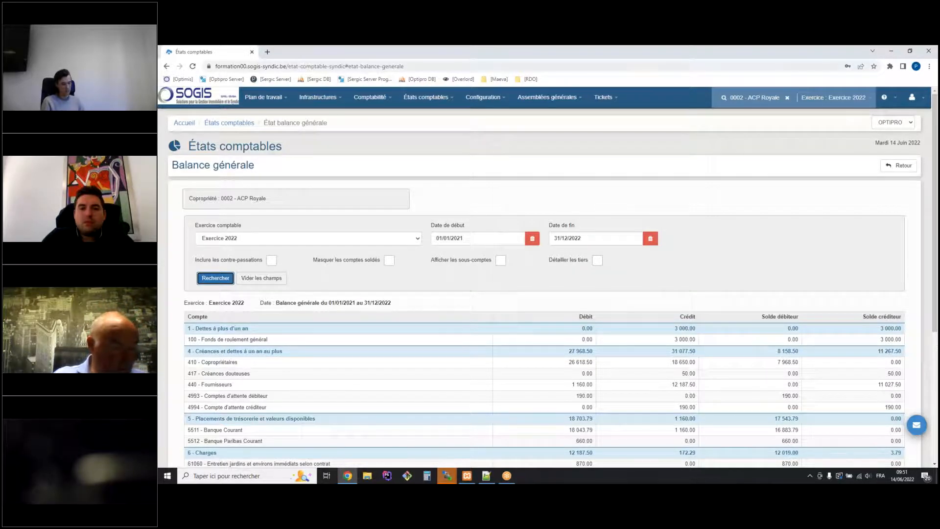
# Open Exercice 2023's Budget et avances section and copy the previous year's budget into it.
pyautogui.click(378, 99)
pyautogui.click(390, 112)
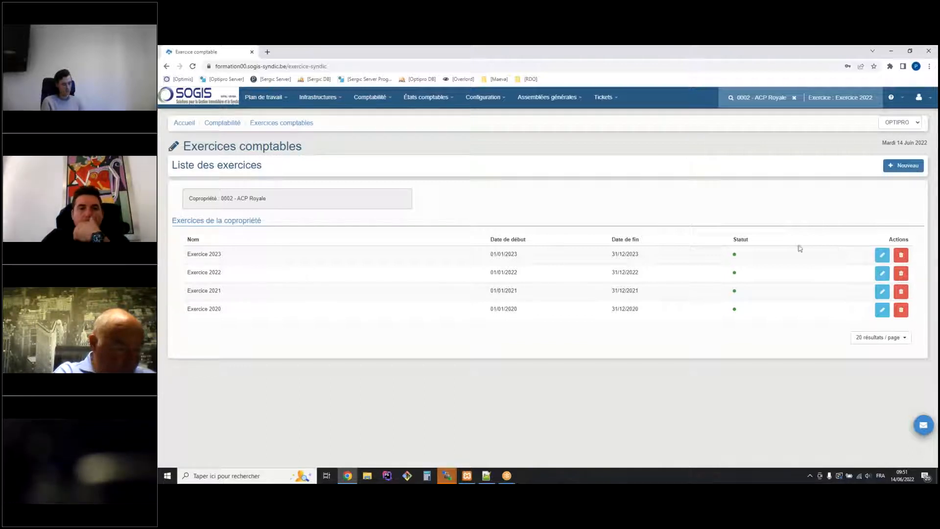
pyautogui.click(882, 255)
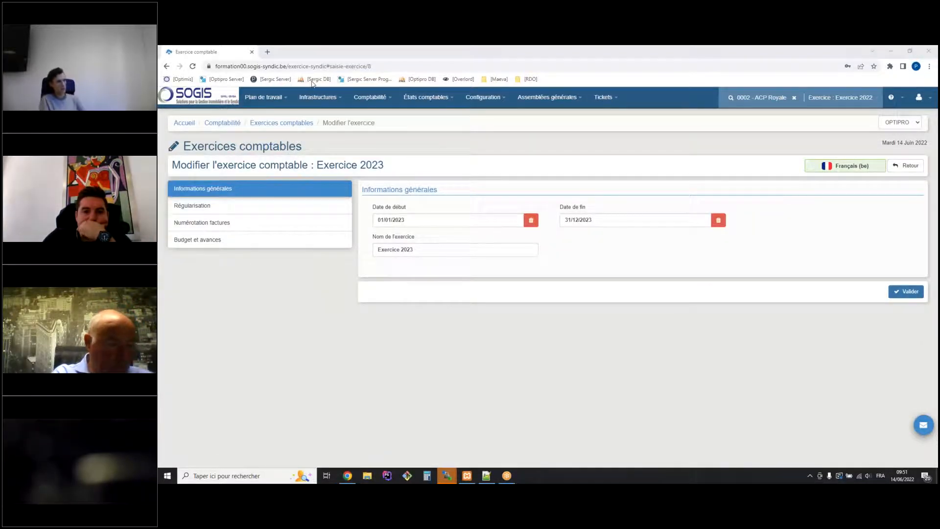
pyautogui.click(251, 240)
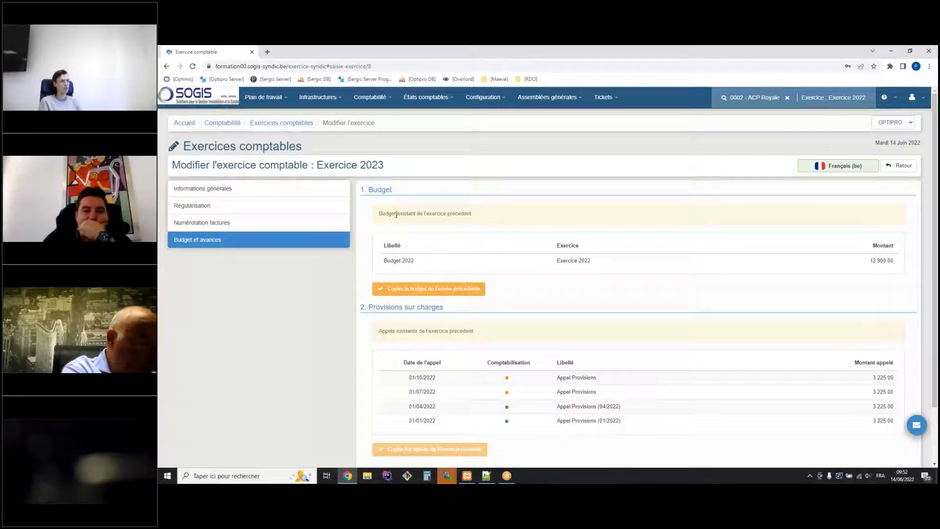
pyautogui.moveTo(392, 214); pyautogui.dragTo(479, 213)
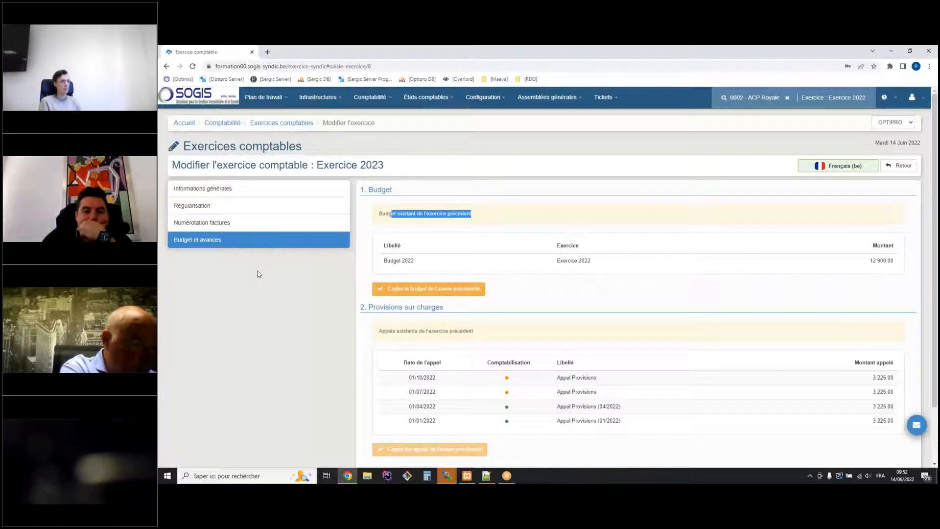
pyautogui.click(453, 293)
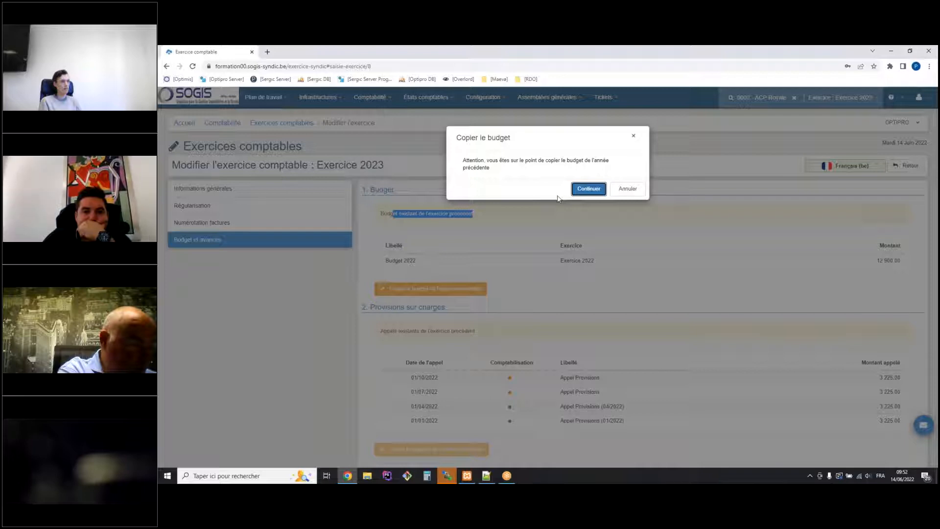
pyautogui.click(587, 190)
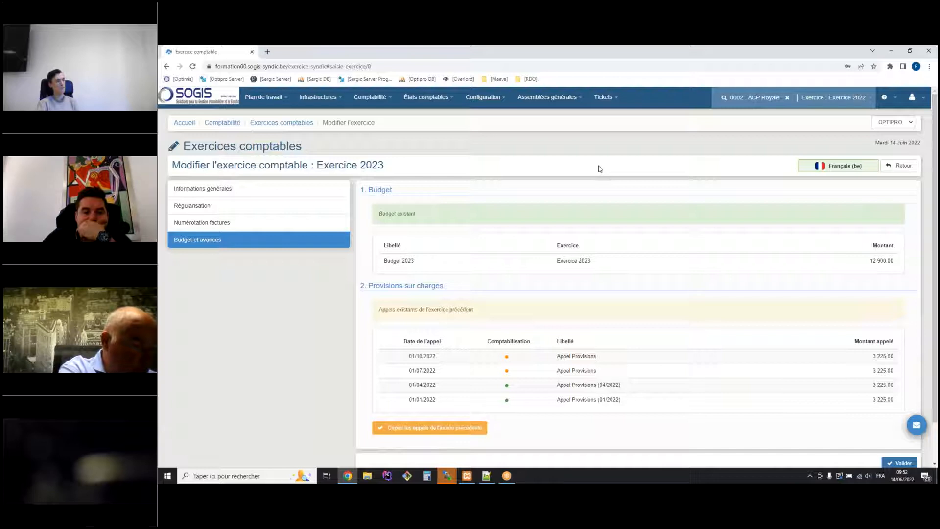
# Check Budget 2023 in the budgets list, and return to Exercice 2023's Budget et avances section.
pyautogui.click(370, 100)
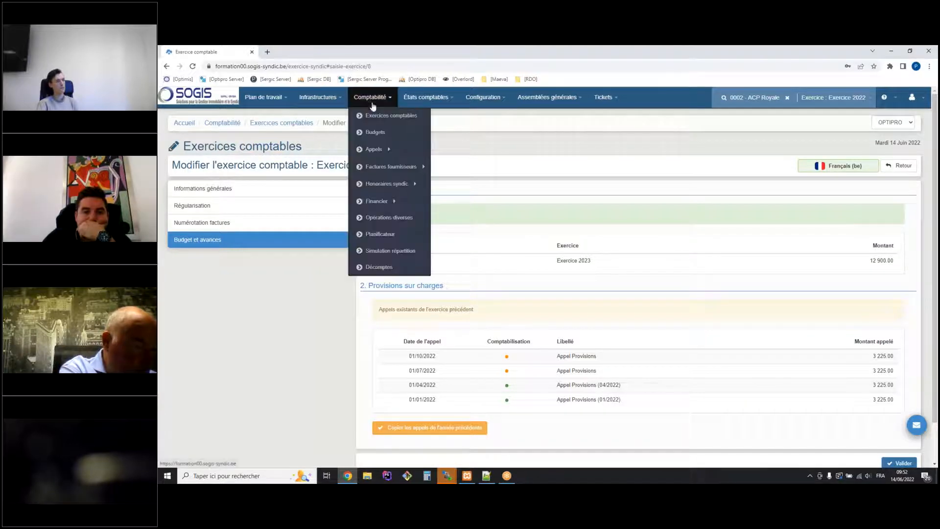
pyautogui.click(375, 131)
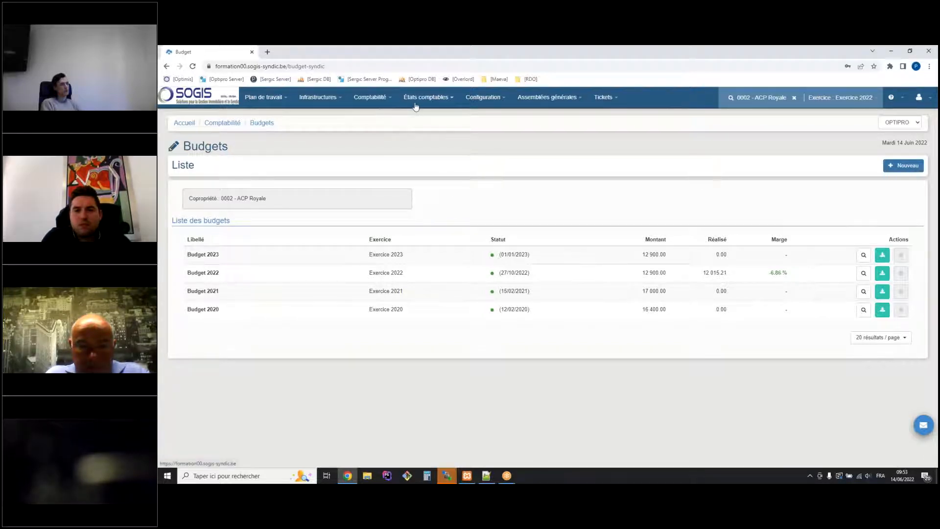
pyautogui.moveTo(370, 100)
pyautogui.click(384, 115)
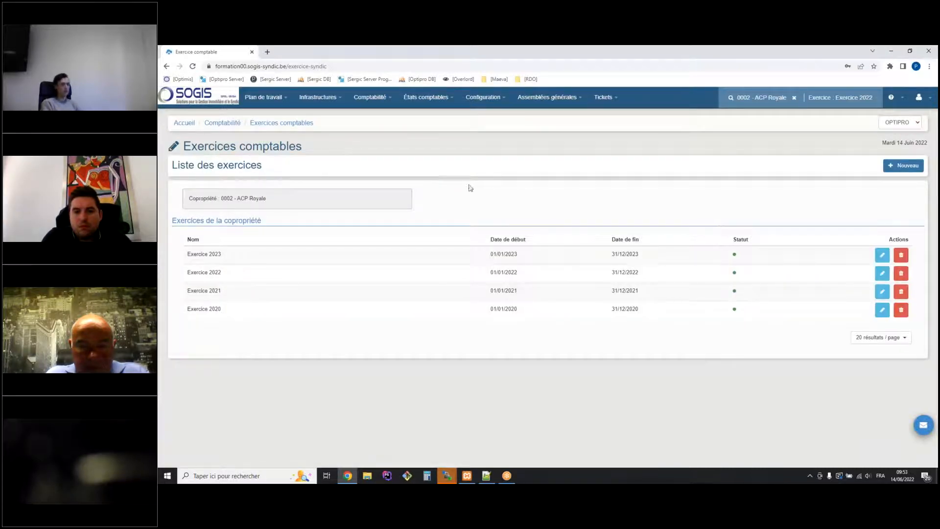
pyautogui.click(882, 256)
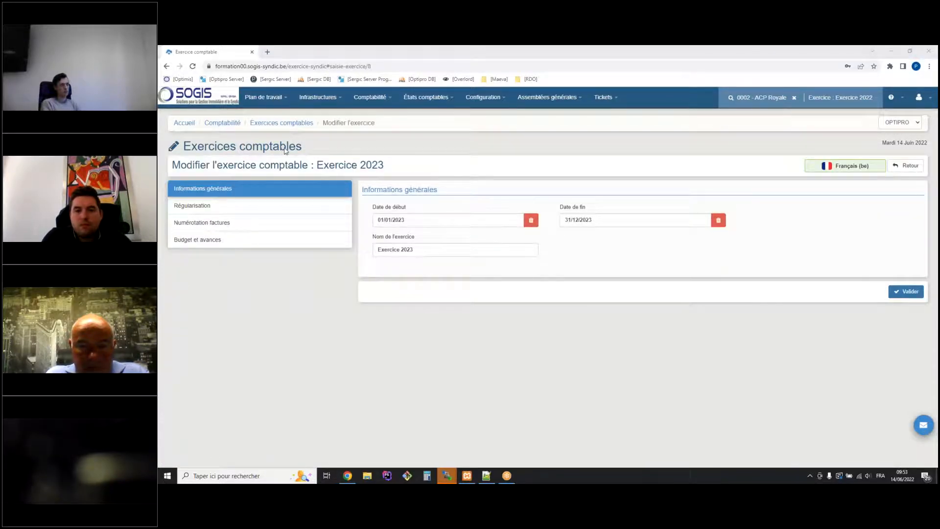
pyautogui.click(262, 242)
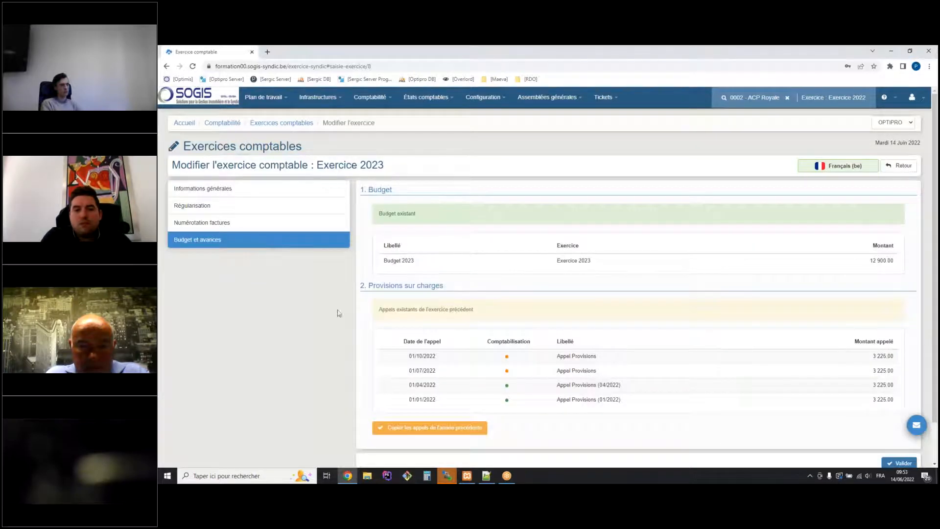
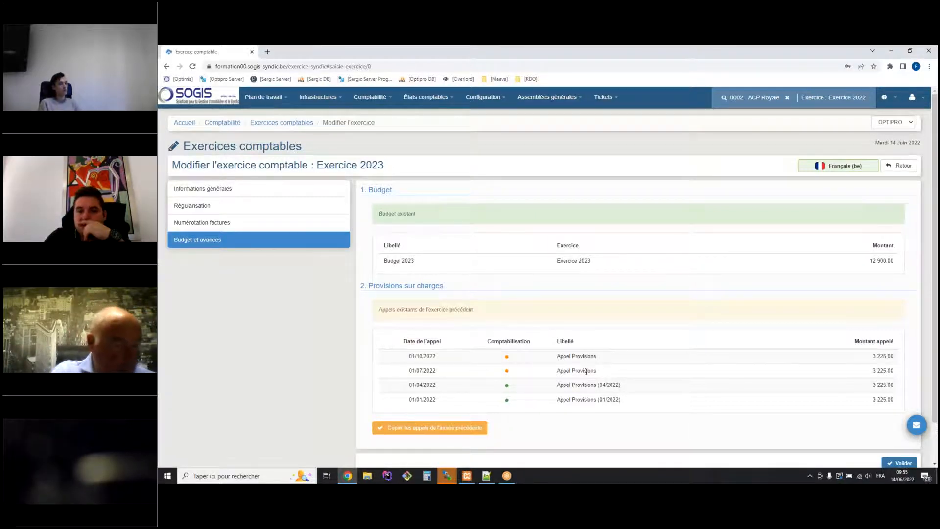
# Copy the previous year's provision calls into Exercice 2023 with Trimestrielle periodicity and the planner enabled.
pyautogui.click(425, 429)
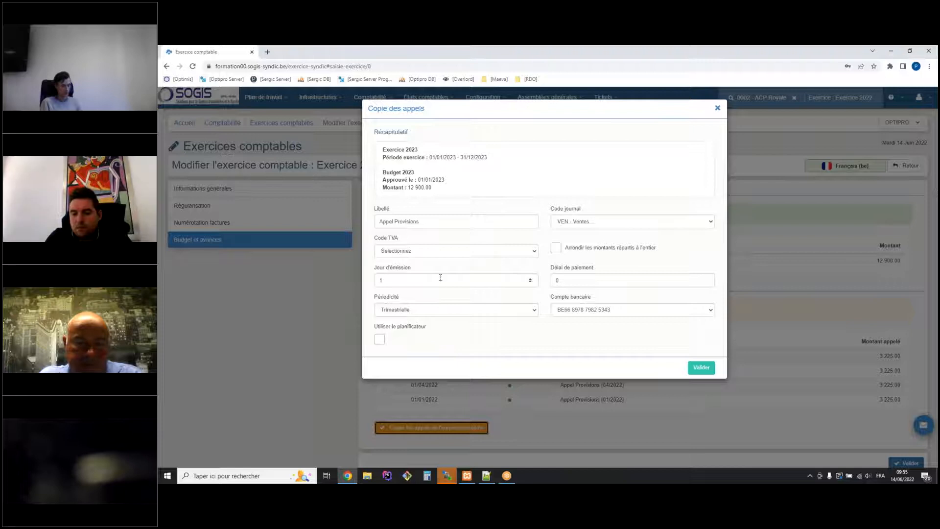
pyautogui.click(406, 312)
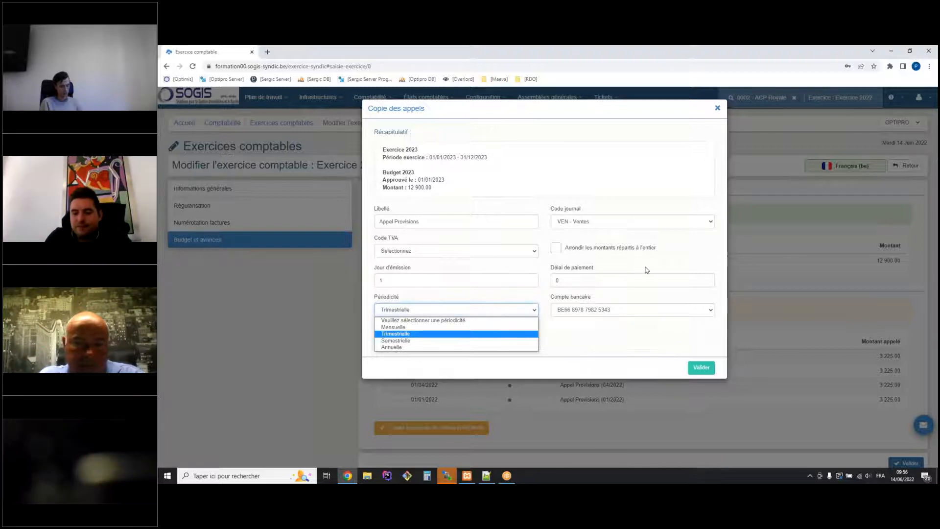
pyautogui.click(674, 264)
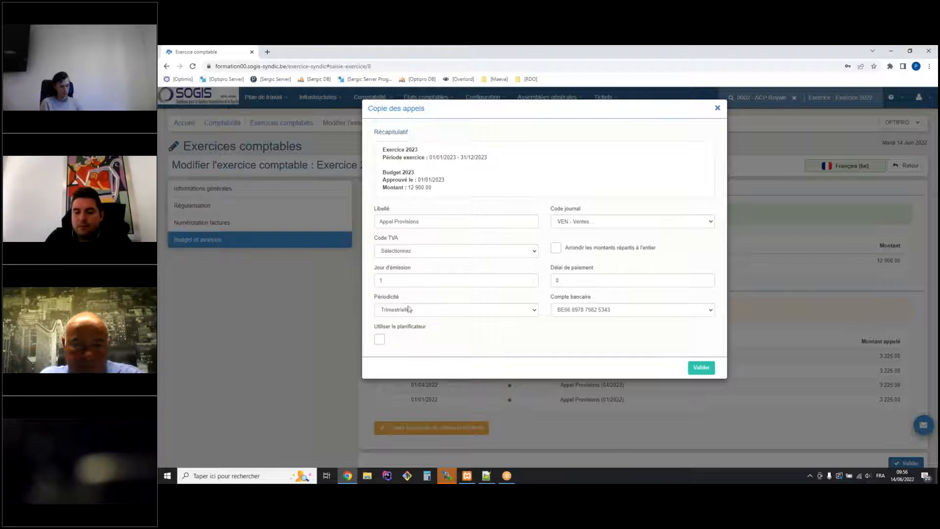
pyautogui.click(380, 339)
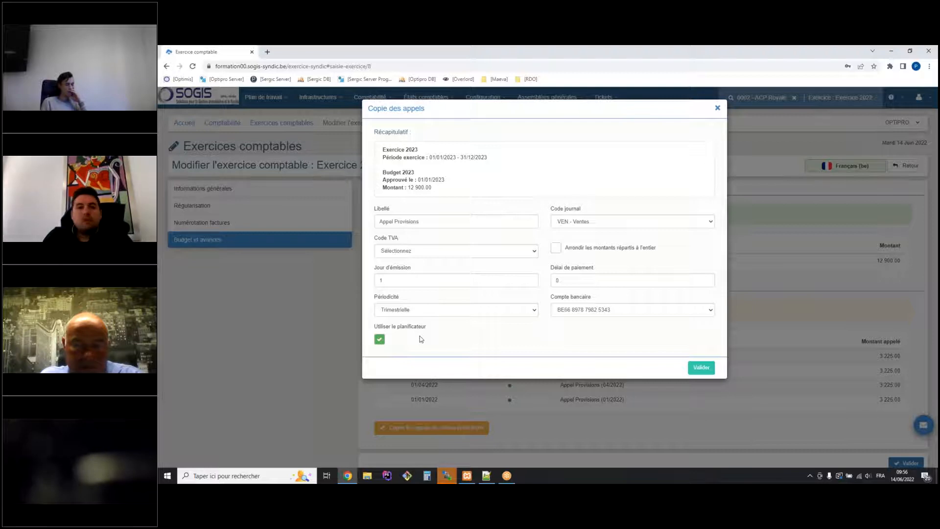
pyautogui.click(700, 369)
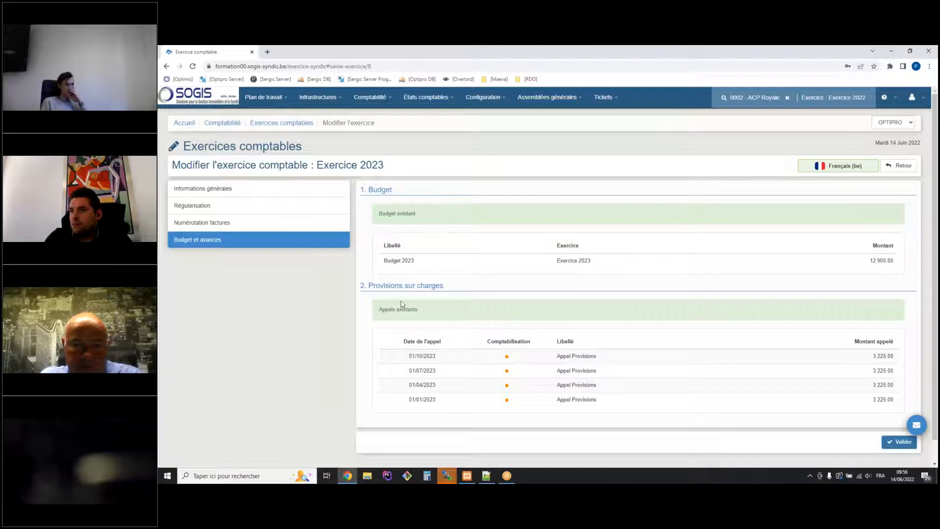
pyautogui.moveTo(395, 310); pyautogui.dragTo(436, 315)
pyautogui.click(436, 315)
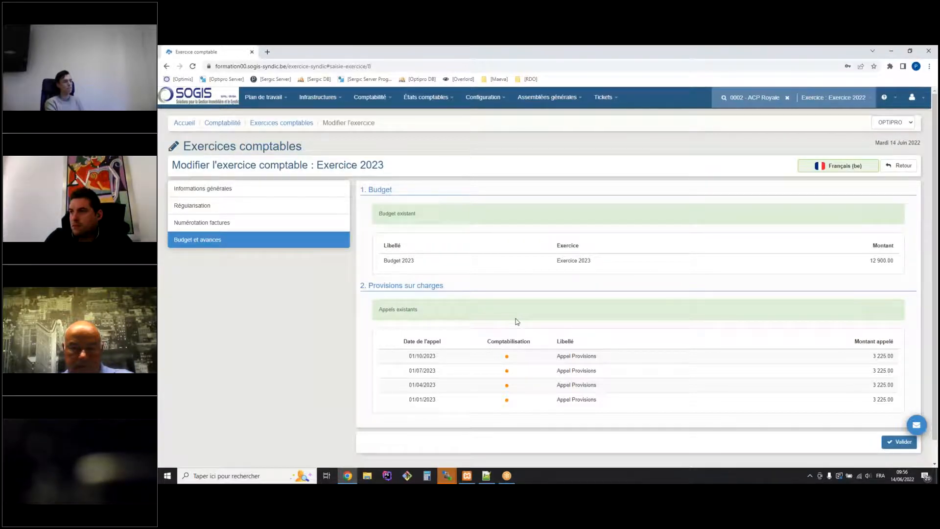
# Open the Planificateur and list ACP Royale's planned operations starting from 01/01/2023.
pyautogui.click(374, 98)
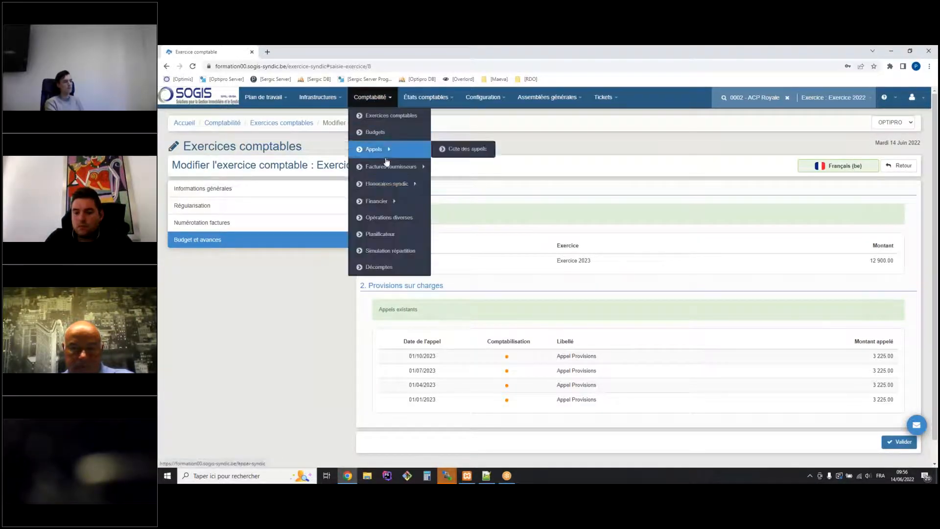
pyautogui.click(380, 233)
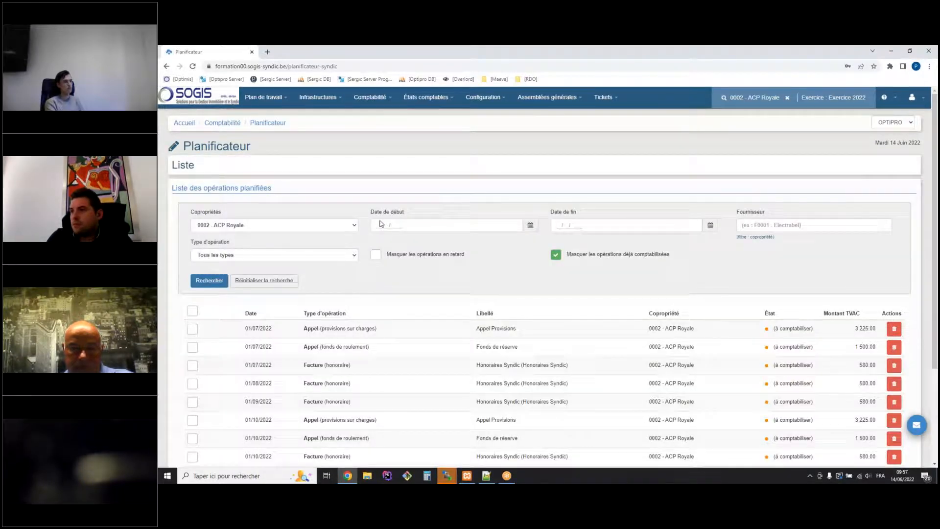
pyautogui.click(384, 224)
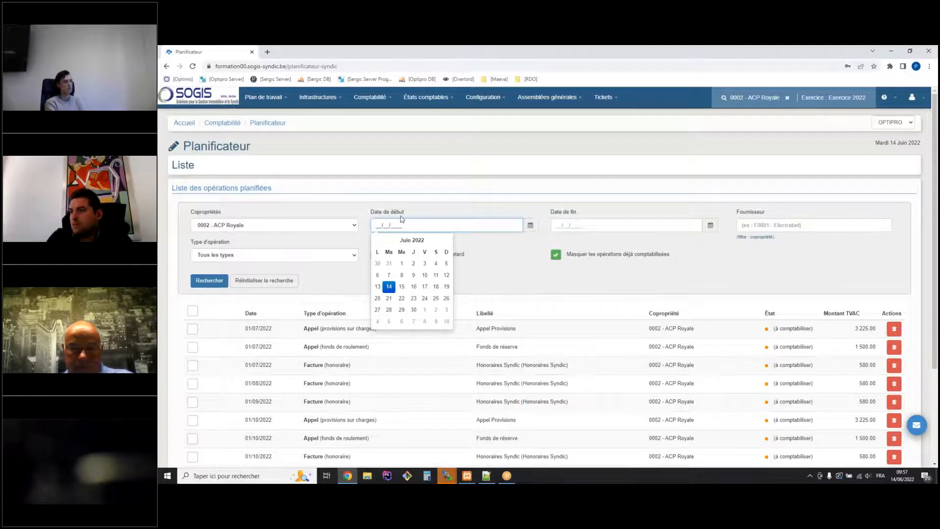
pyautogui.write('01012023')
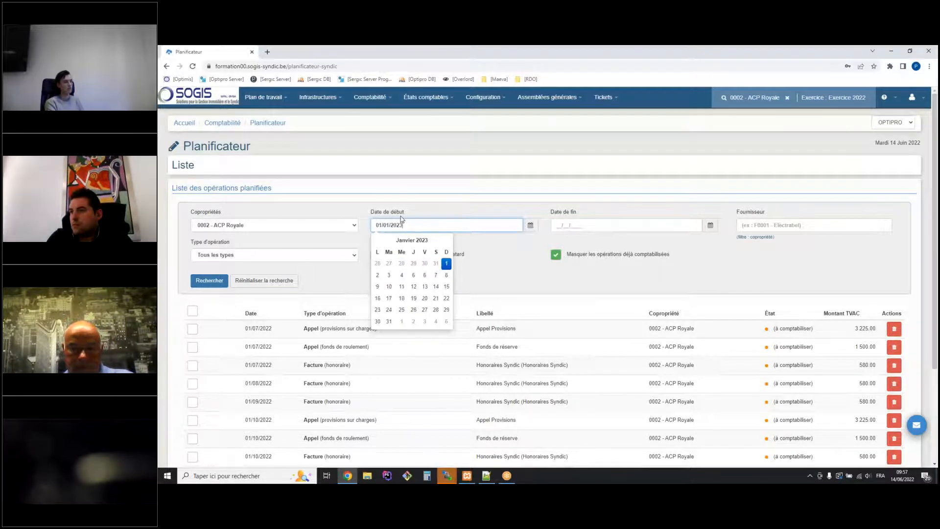
pyautogui.click(210, 280)
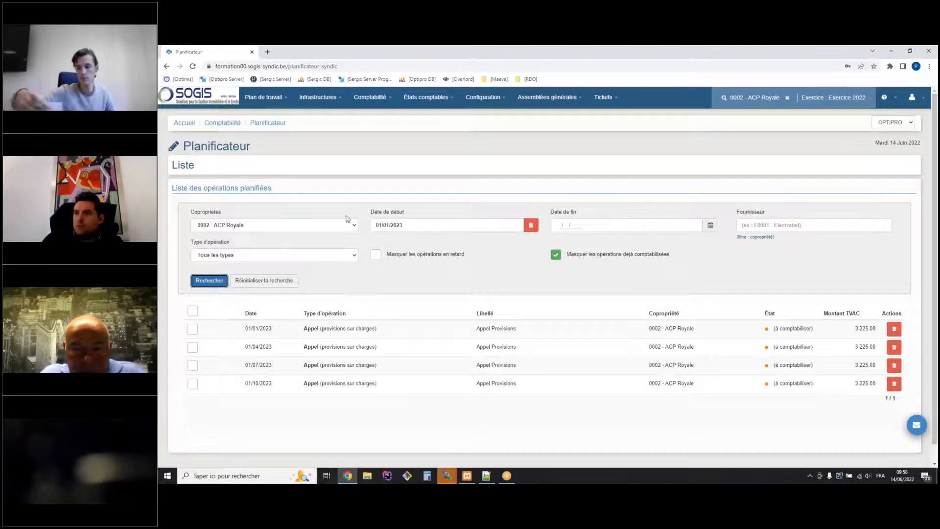
# Open the Balance des tiers for Exercice 2022 and restrict it to Copropriétaire third parties.
pyautogui.click(432, 100)
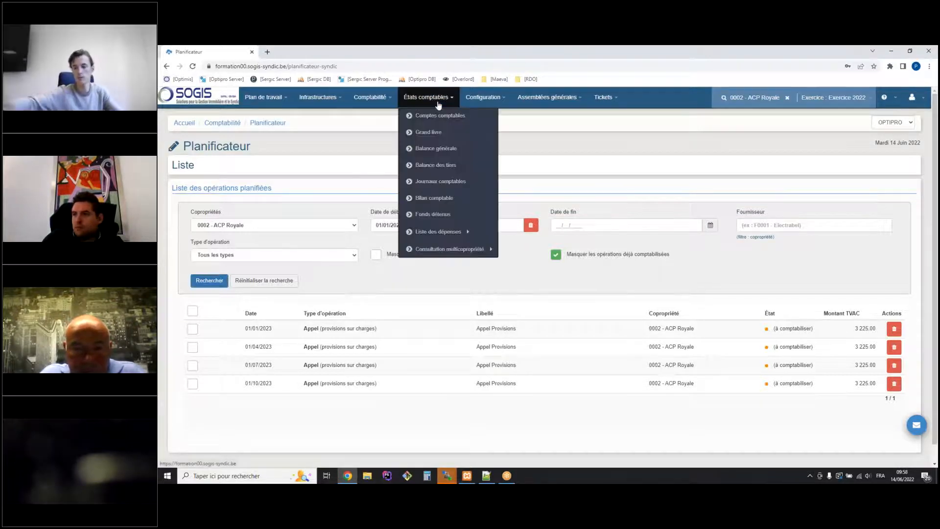
pyautogui.click(433, 165)
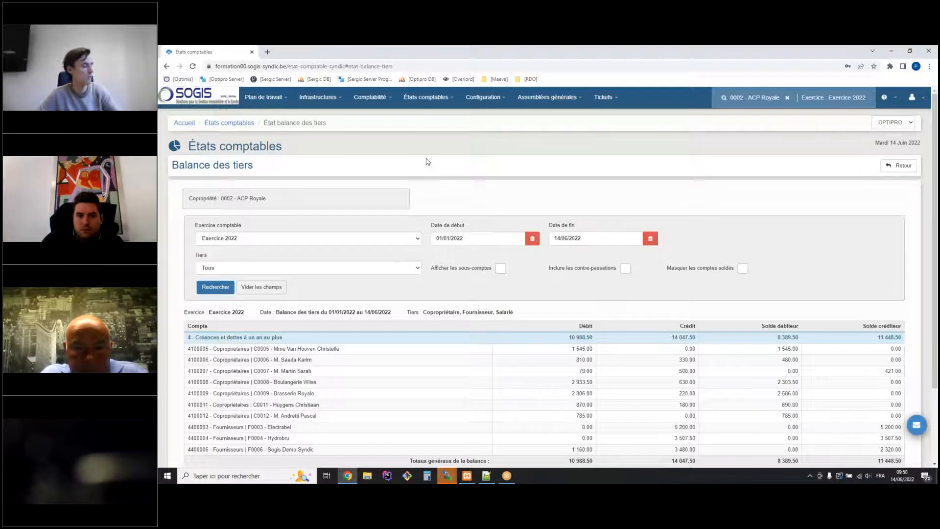
pyautogui.scroll(-2, 487, 338)
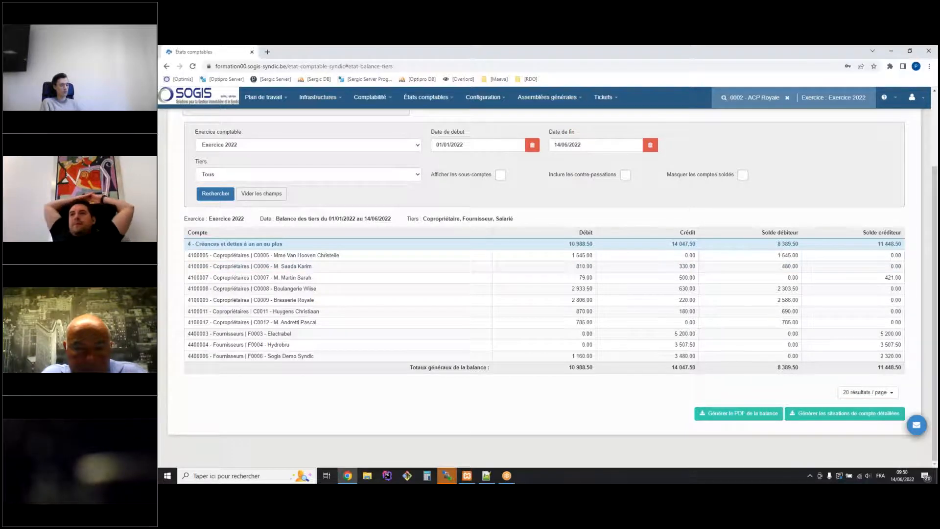
pyautogui.click(309, 174)
pyautogui.click(230, 191)
pyautogui.click(215, 193)
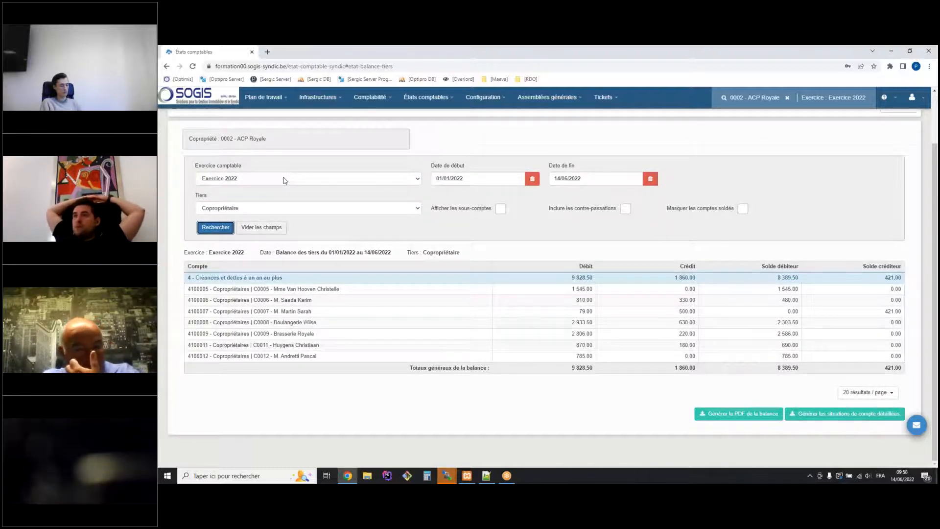
# Set the Balance des tiers start date to 01/01/2021 and rerun the search.
pyautogui.click(473, 182)
pyautogui.write('01/01/2021')
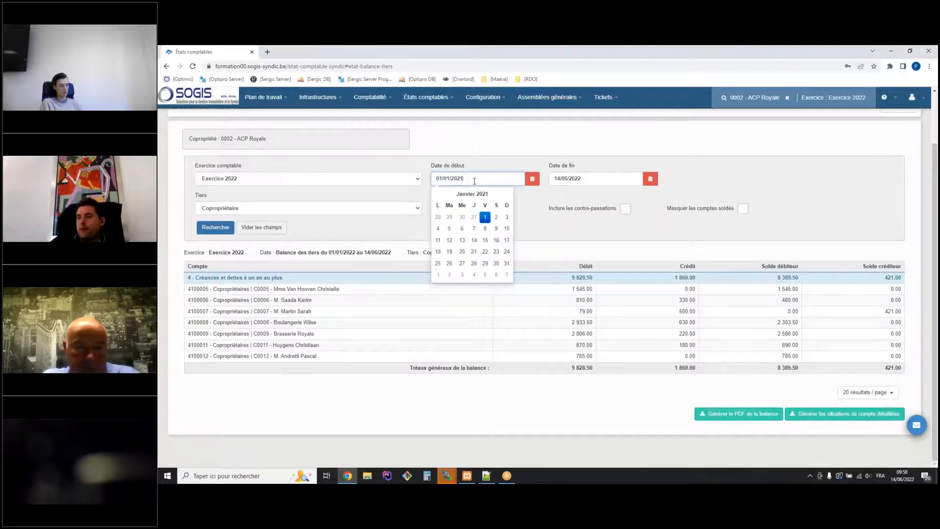
pyautogui.click(223, 228)
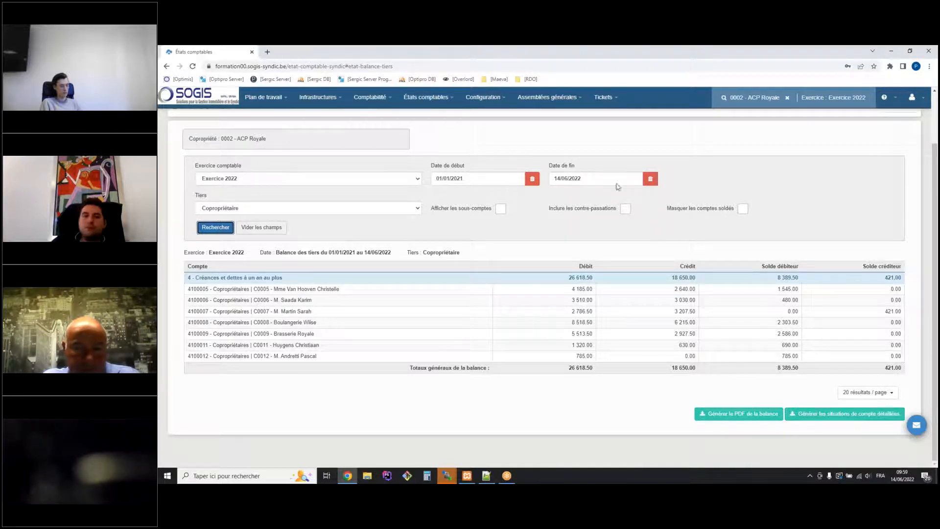
pyautogui.click(889, 155)
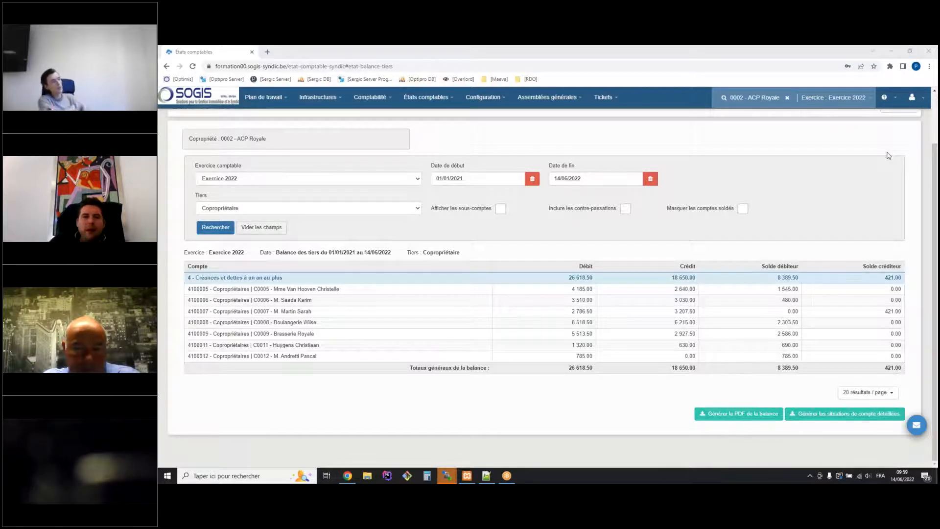
# Run the balance with settled accounts hidden, and rerun it with that filter switched off again.
pyautogui.click(743, 208)
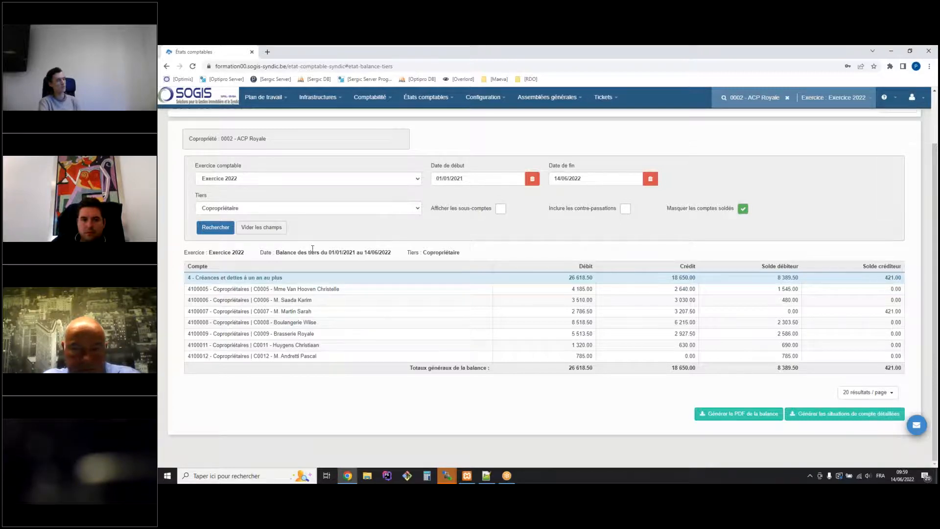
pyautogui.click(215, 227)
pyautogui.click(742, 208)
pyautogui.click(220, 228)
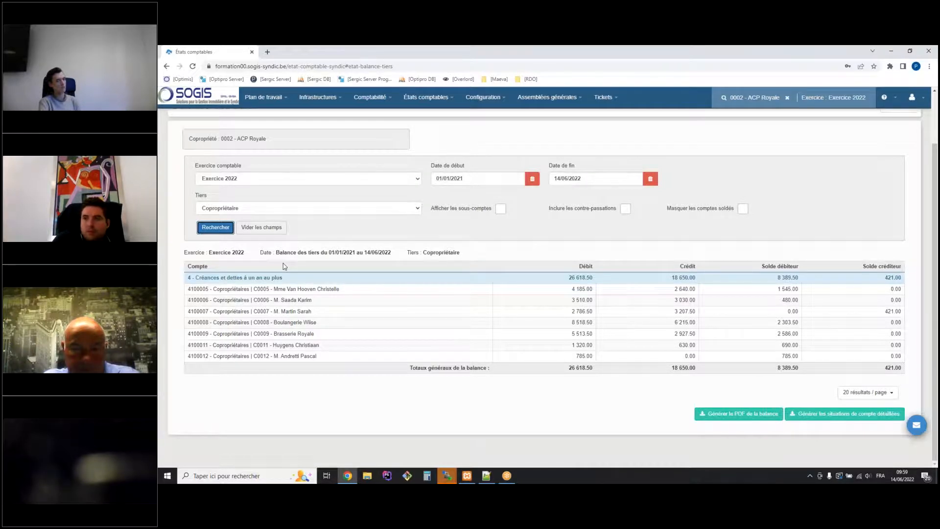
# Examine the entries of the second co-owner's account in simplified and detailed view, and close the account details.
pyautogui.click(297, 301)
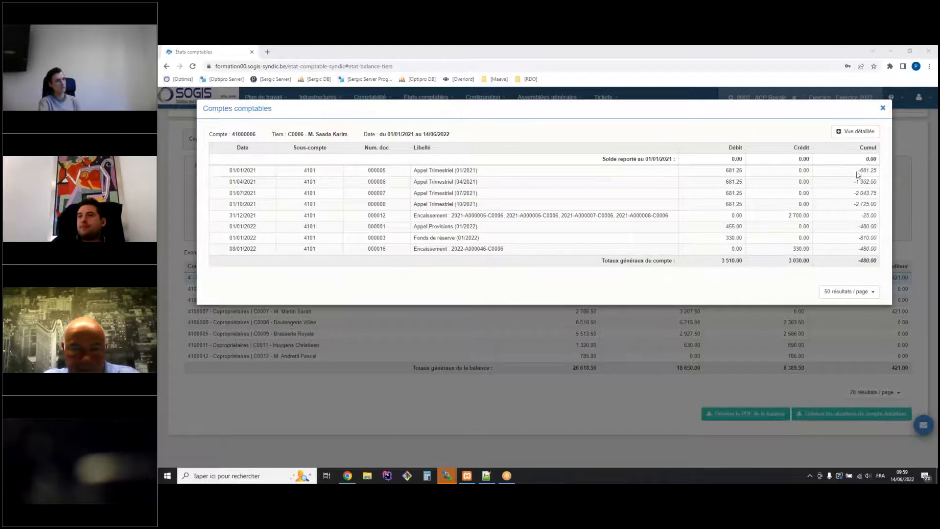
pyautogui.click(863, 131)
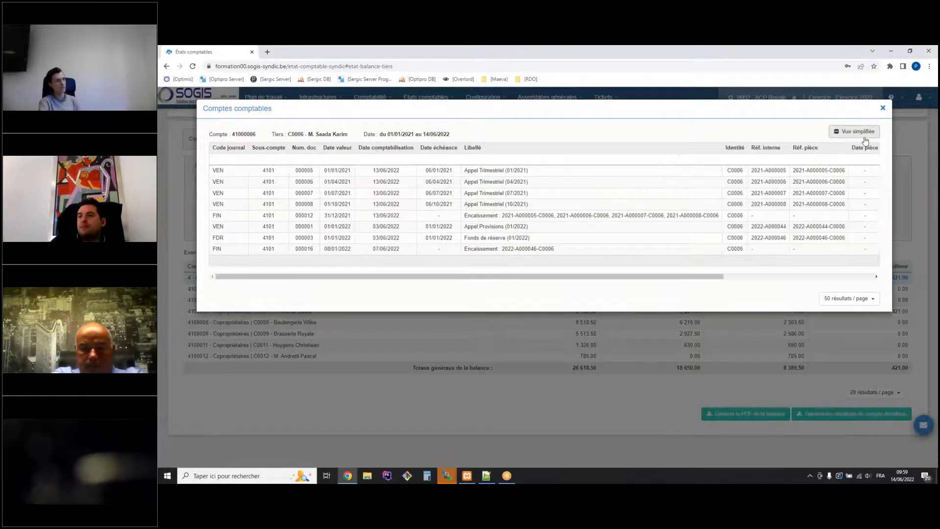
pyautogui.moveTo(720, 277); pyautogui.dragTo(583, 284)
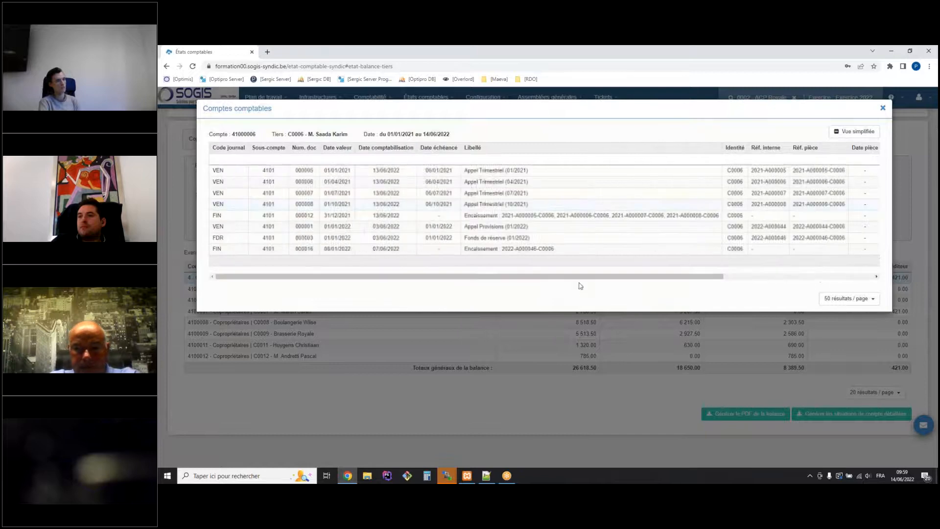
pyautogui.click(856, 132)
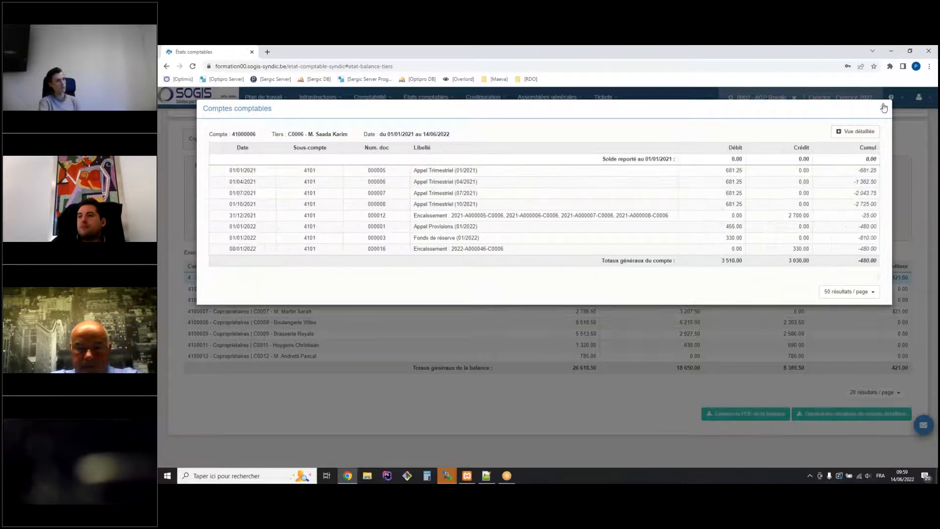
pyautogui.click(883, 109)
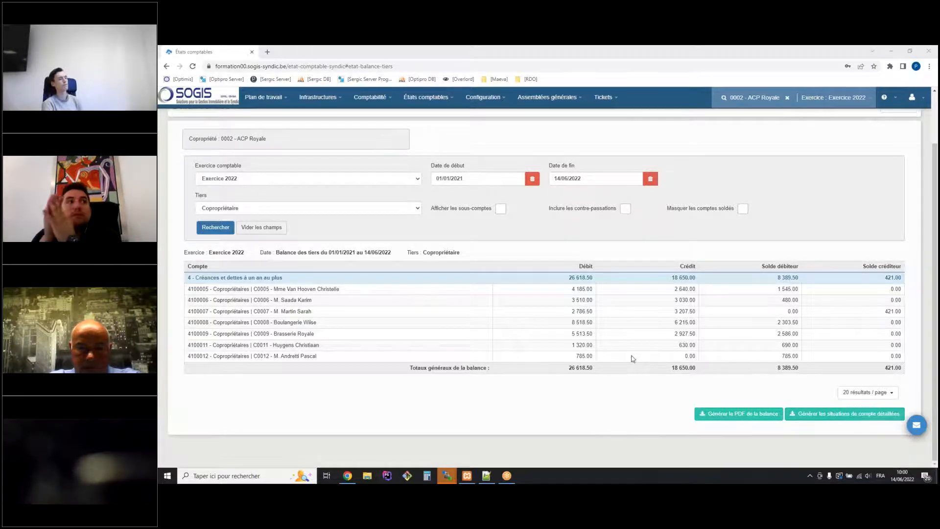
pyautogui.click(834, 414)
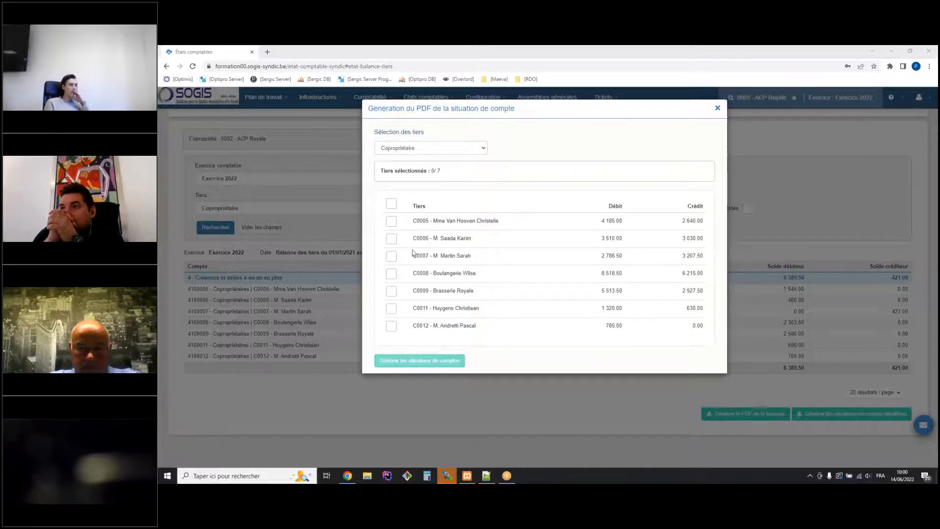
pyautogui.click(391, 256)
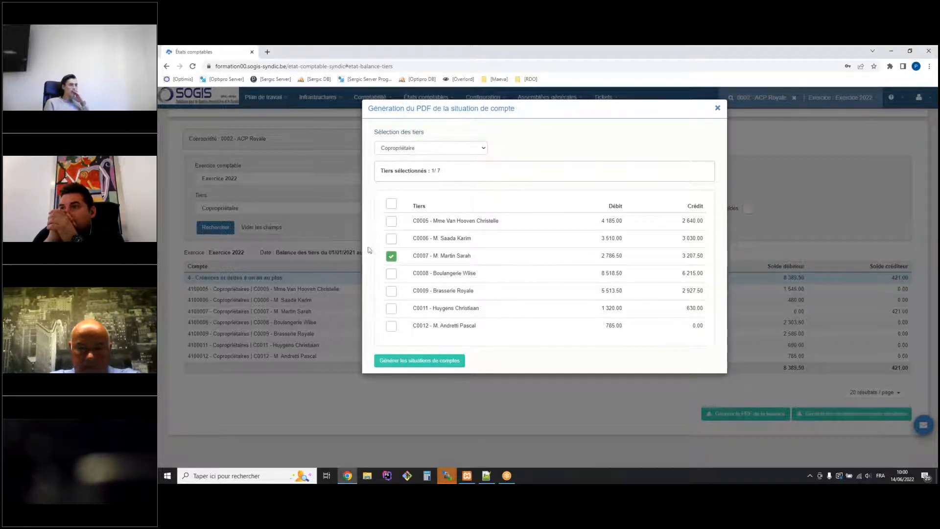
pyautogui.click(389, 257)
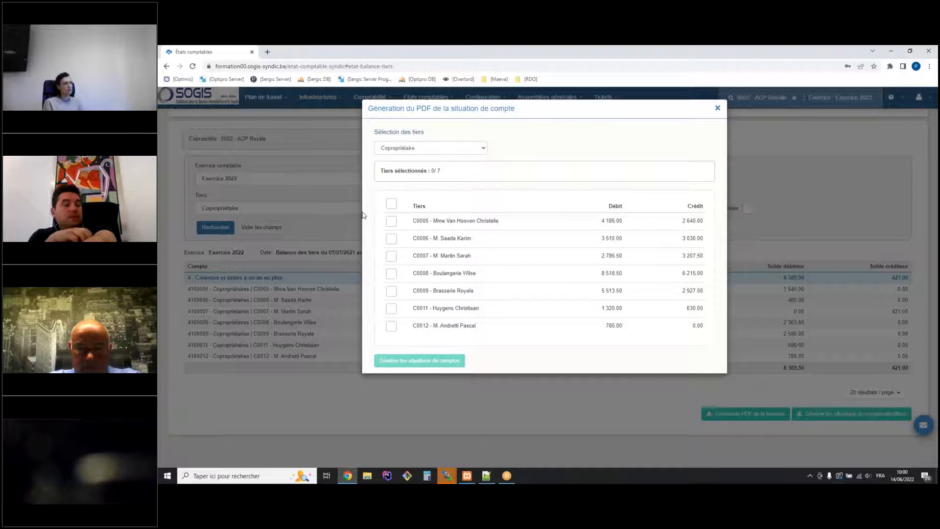
pyautogui.click(391, 204)
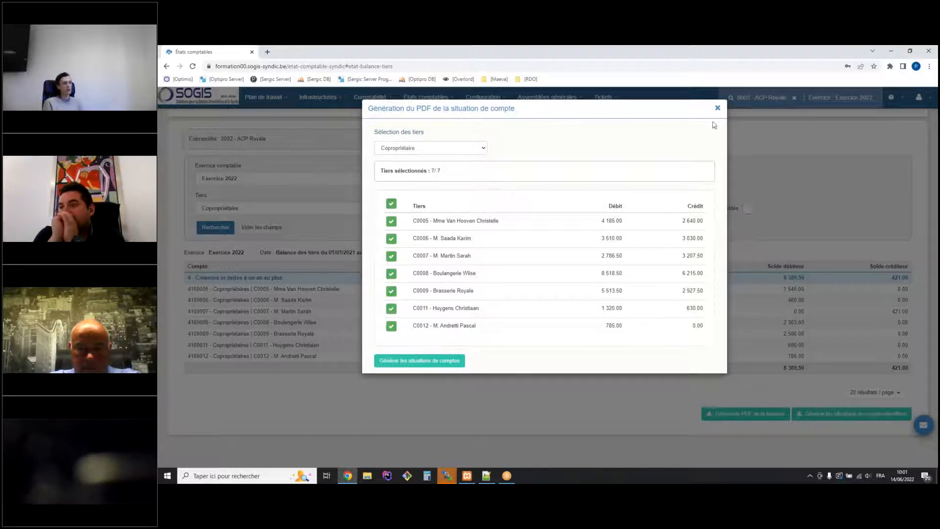
pyautogui.click(718, 108)
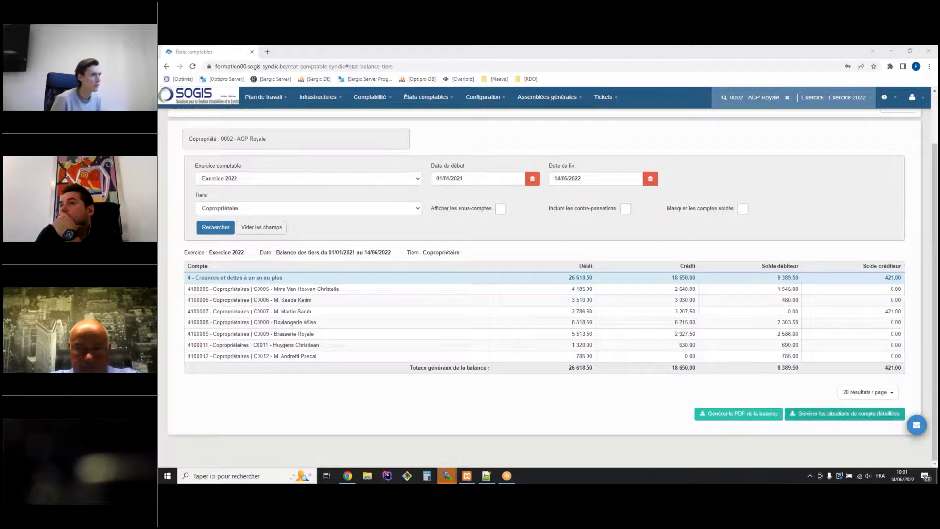
# Generate the detailed account statements for all listed co-owners and preview them as a PDF.
pyautogui.click(832, 414)
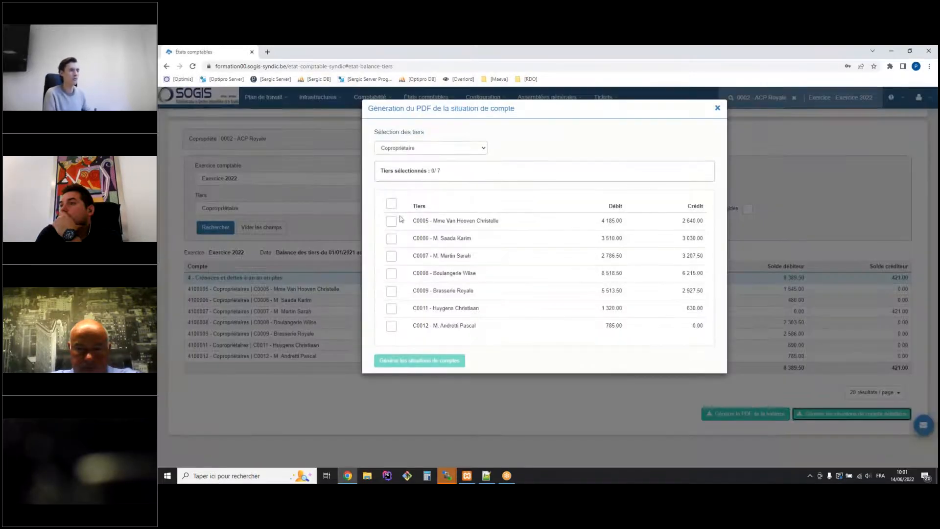
pyautogui.click(391, 203)
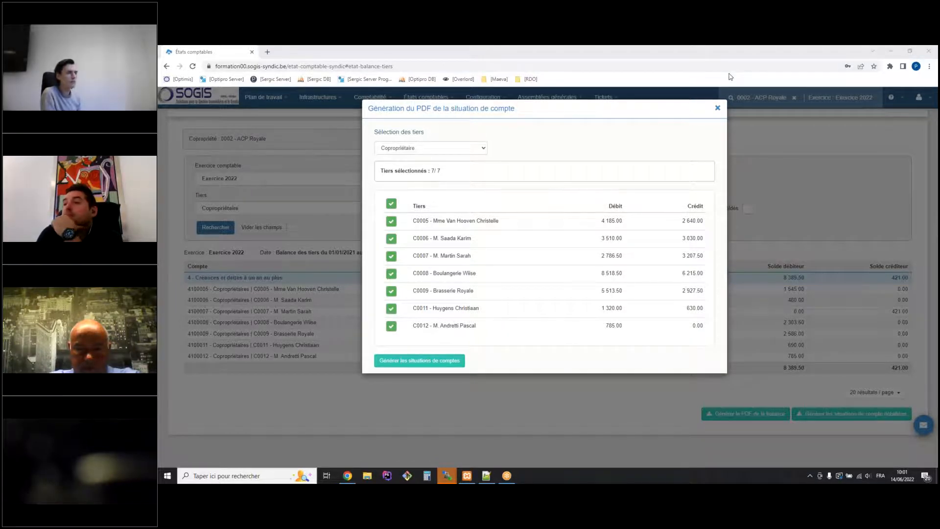
pyautogui.click(435, 361)
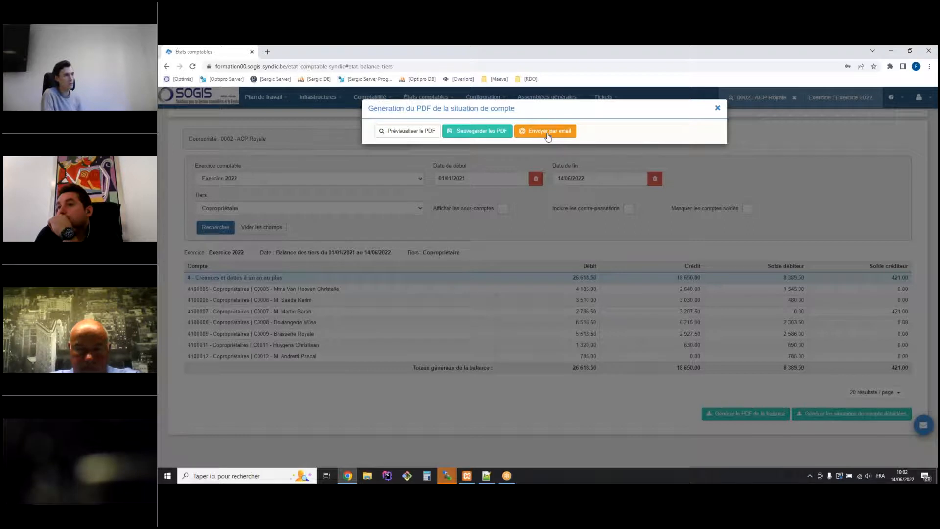
pyautogui.click(429, 131)
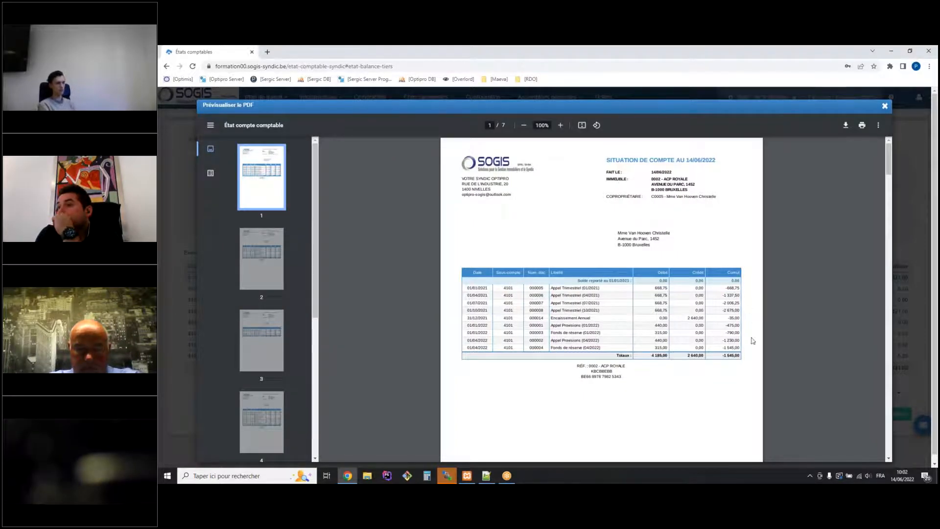
# Examine the cumulative total and payment reference on the first statement, and look through the following co-owners' pages.
pyautogui.doubleClick(725, 355)
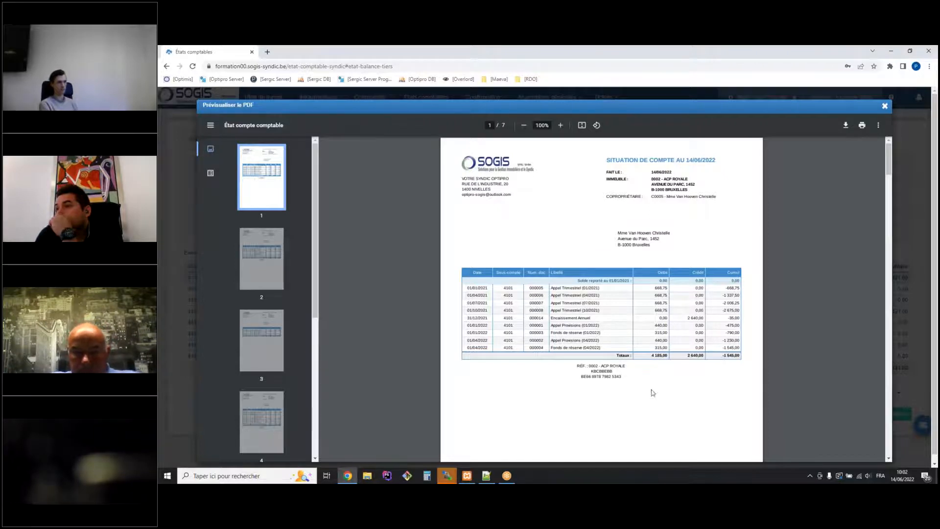
pyautogui.moveTo(577, 365); pyautogui.dragTo(625, 376)
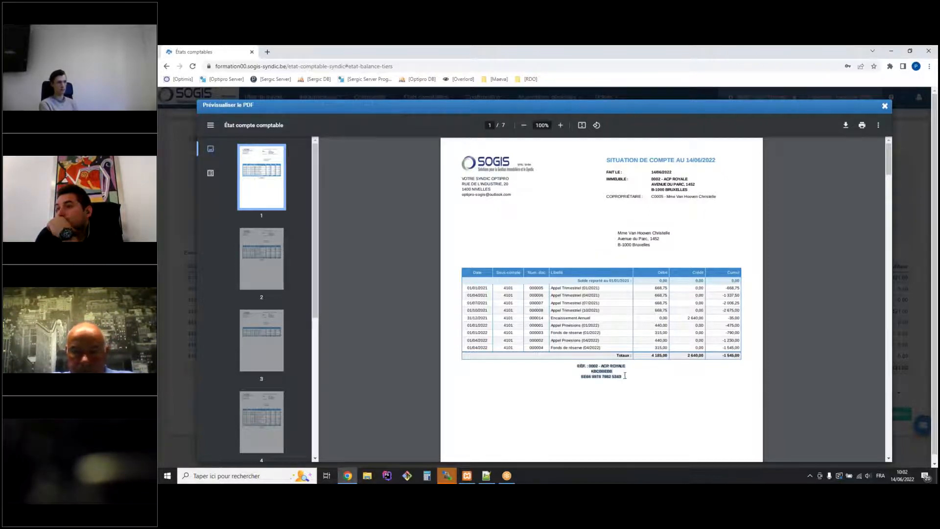
pyautogui.click(625, 375)
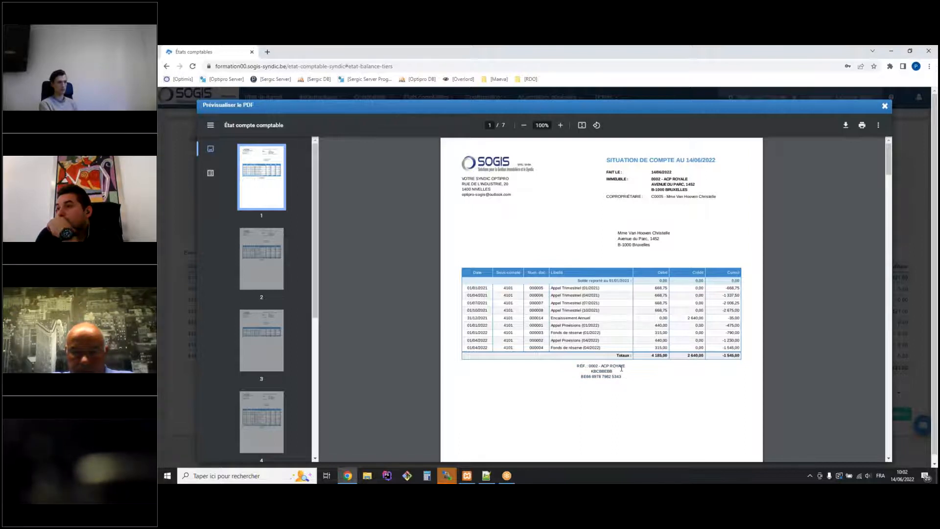
pyautogui.scroll(-8, 599, 347)
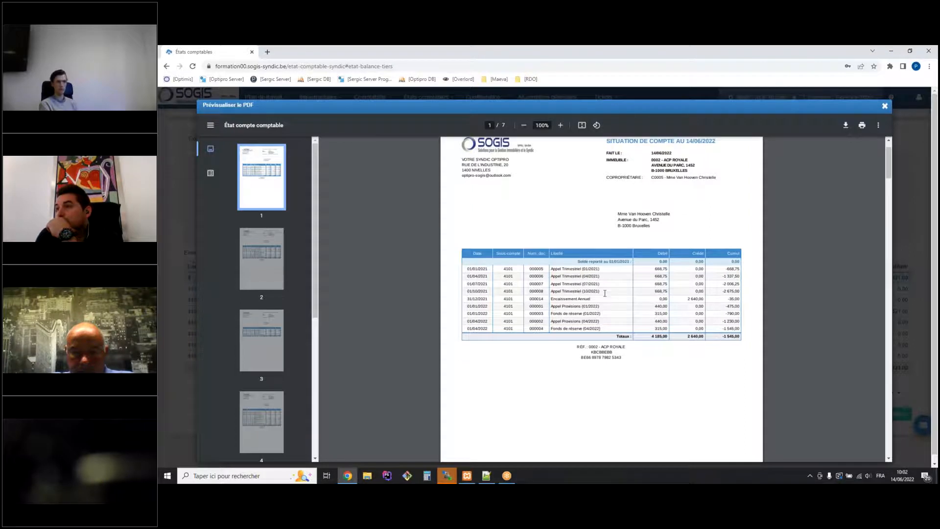
pyautogui.scroll(-10, 604, 285)
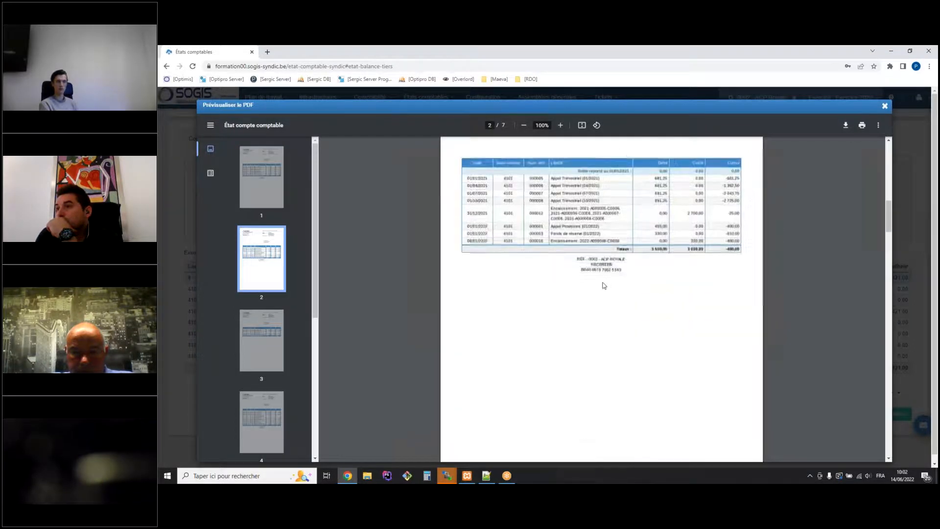
pyautogui.scroll(-10, 603, 286)
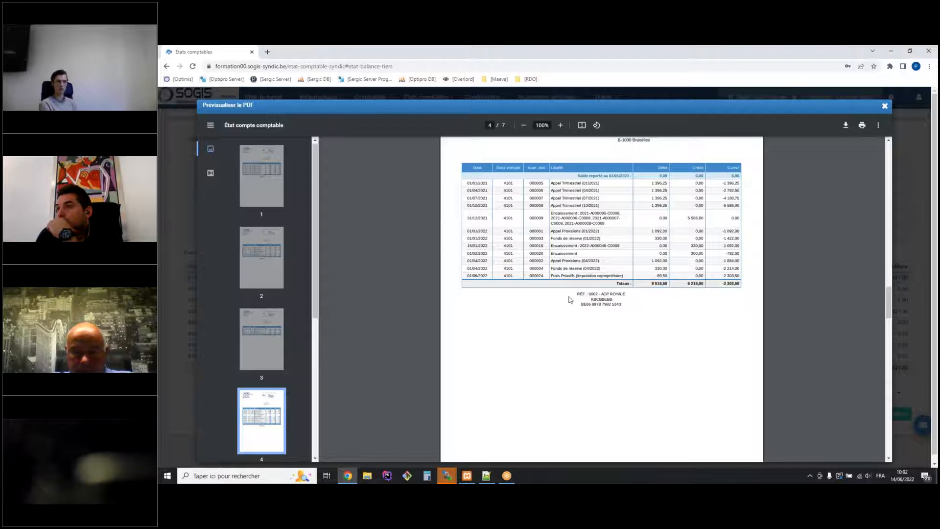
pyautogui.scroll(-15, 587, 309)
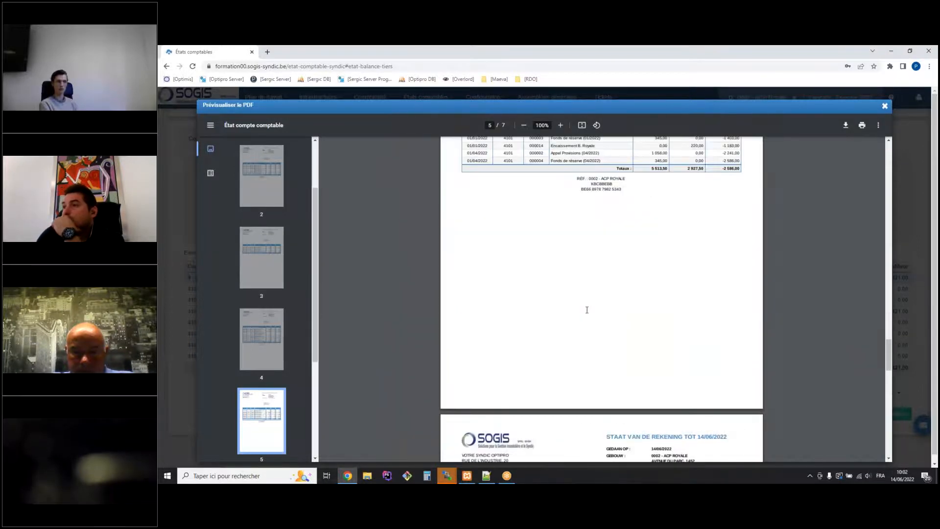
# Look through the remaining co-owners' account statements to the last page, return to the third statement's entries, and close the preview.
pyautogui.scroll(-10, 587, 309)
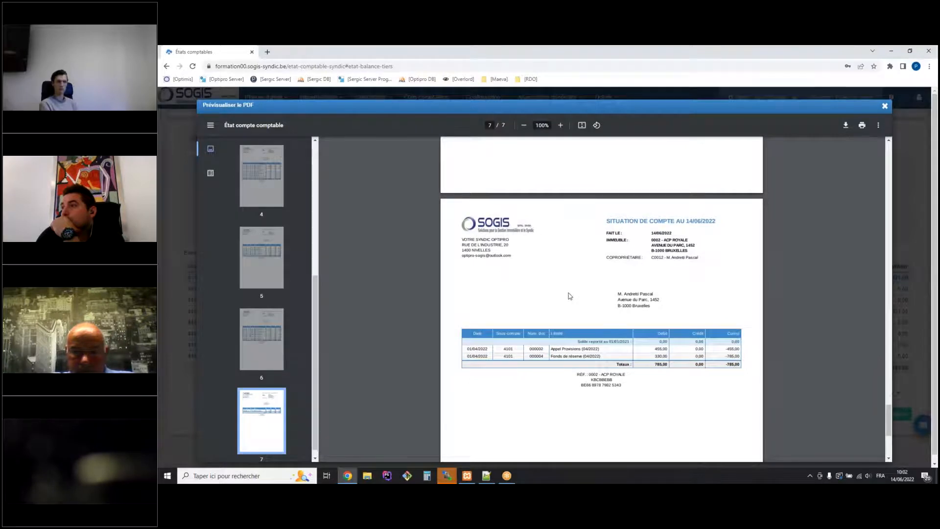
pyautogui.scroll(20, 569, 295)
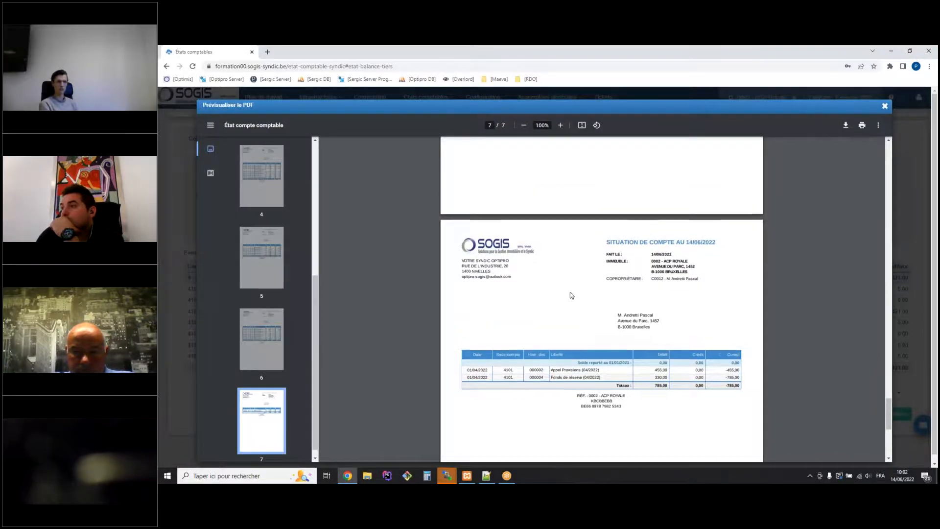
pyautogui.scroll(1, 556, 350)
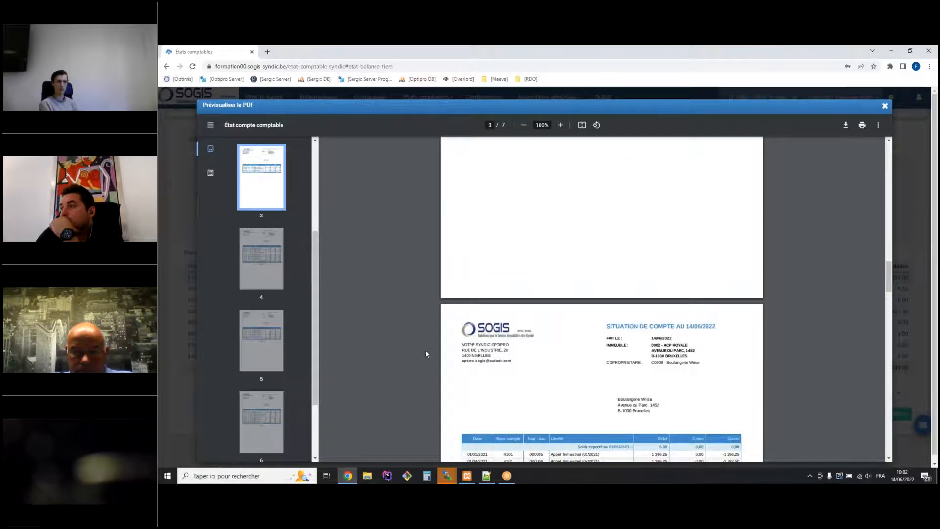
pyautogui.scroll(10, 556, 346)
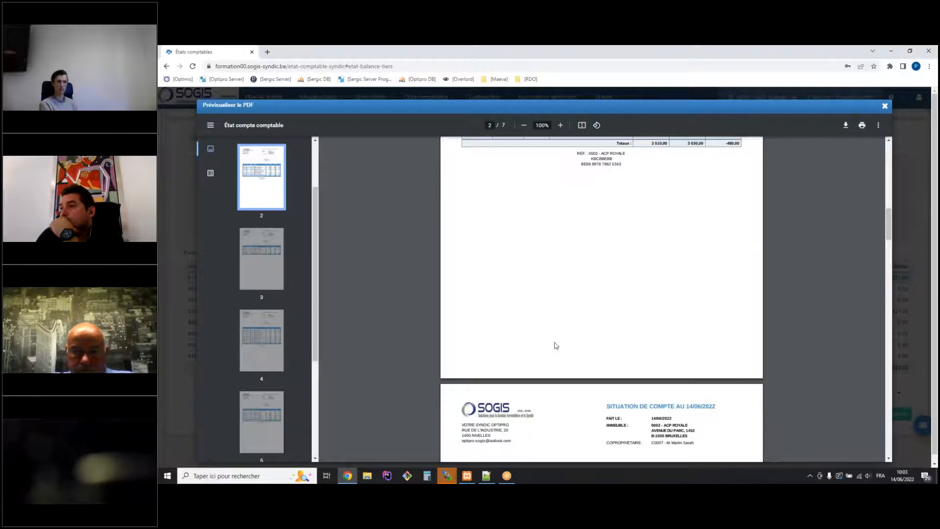
pyautogui.scroll(-3, 557, 346)
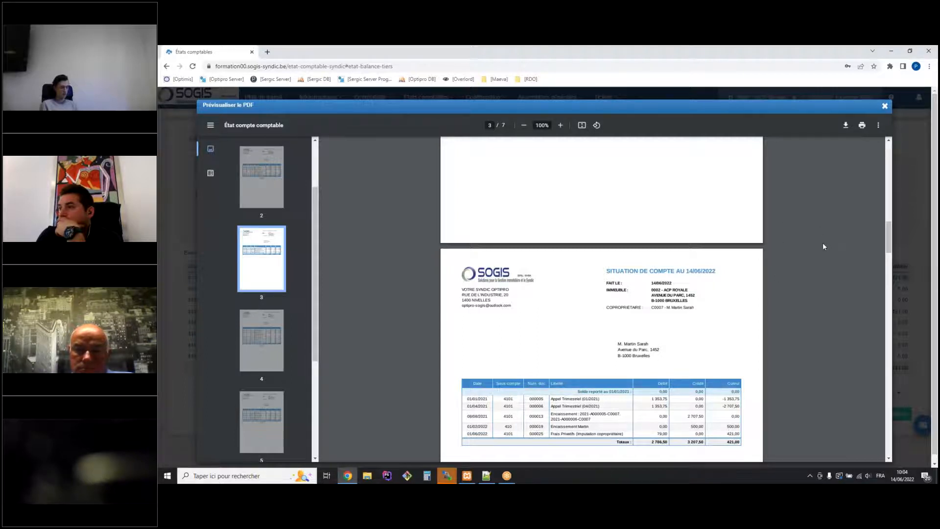
pyautogui.scroll(-3, 653, 320)
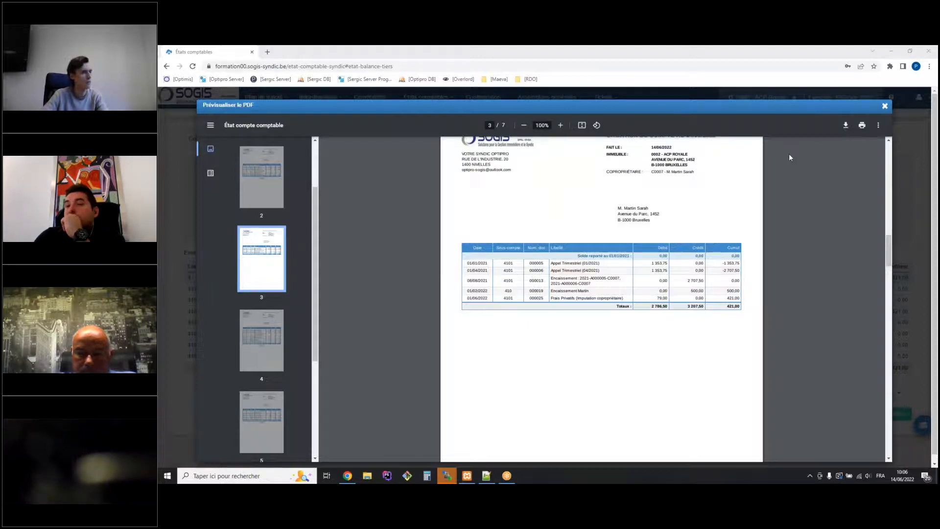
pyautogui.click(886, 106)
pyautogui.click(713, 108)
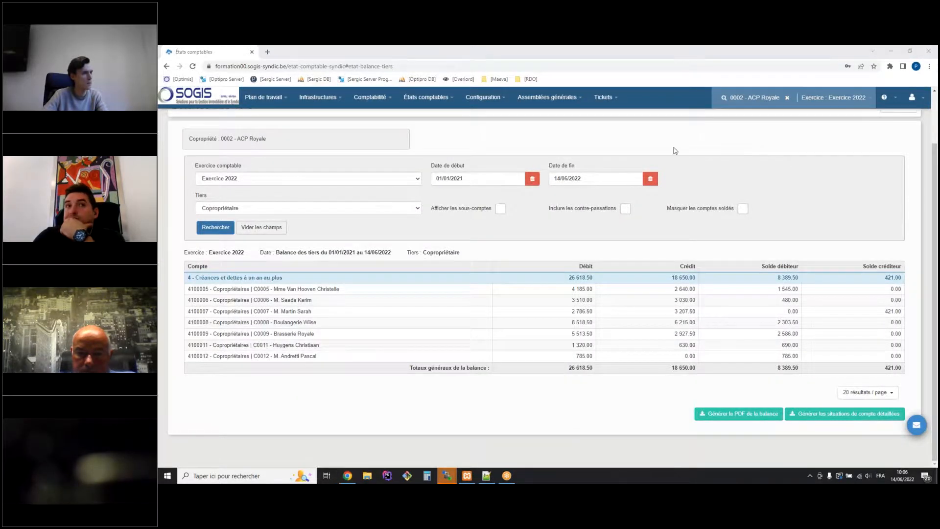
# Generate the PDF of the co-owners' third-party balance, preview it, and close the preview.
pyautogui.click(739, 414)
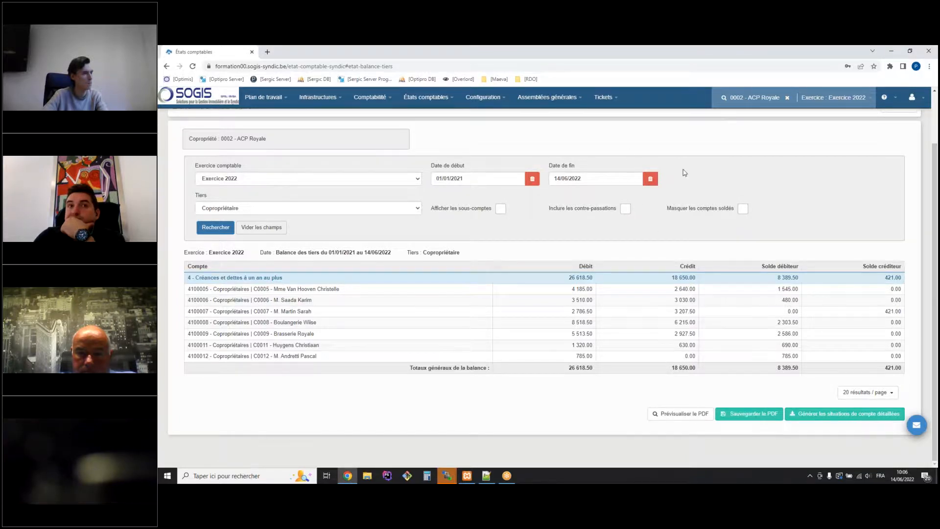
pyautogui.click(701, 415)
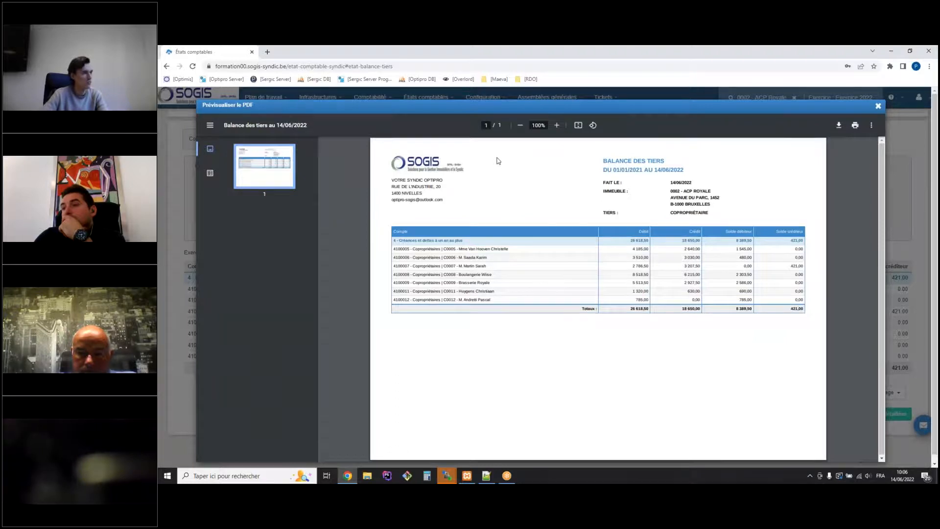
pyautogui.click(877, 107)
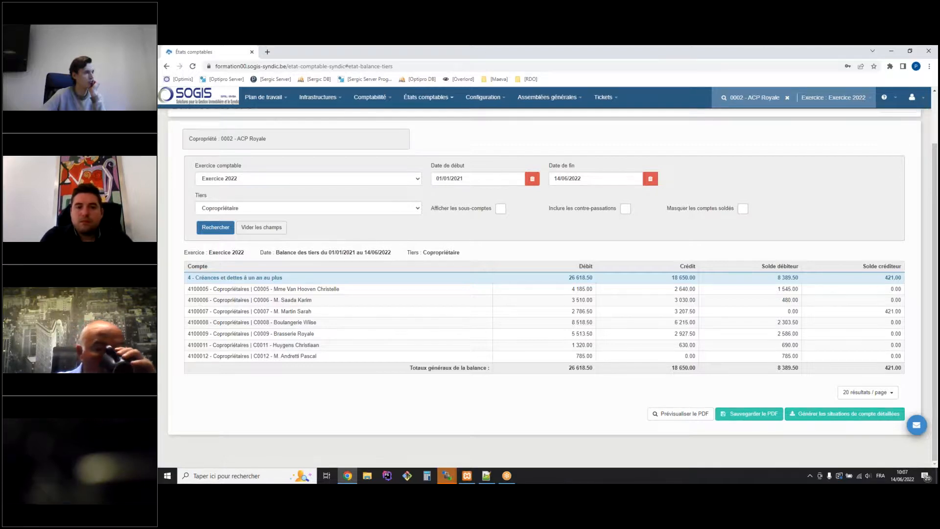
# Open the co-owner settlements (Décomptes copropriétaires) of ACP Royale and show the full co-owner list.
pyautogui.click(376, 101)
pyautogui.click(378, 253)
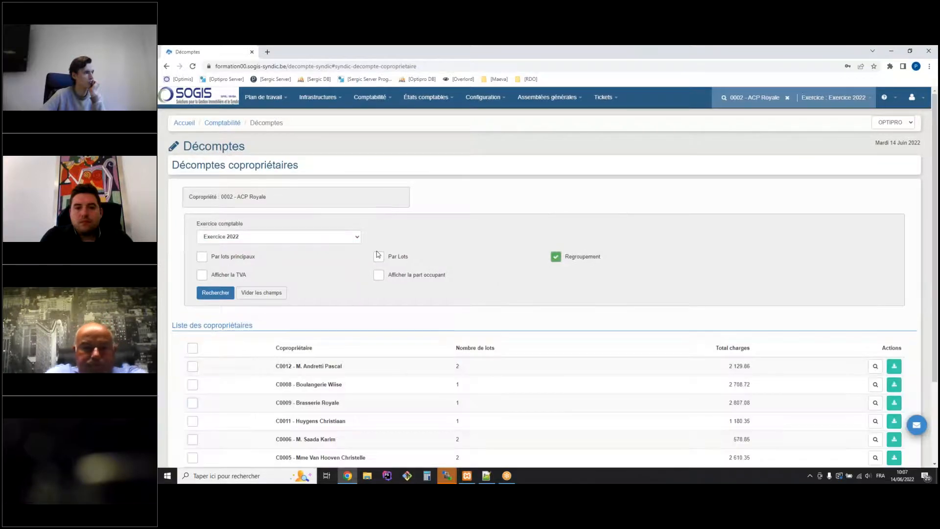
pyautogui.scroll(-3, 744, 248)
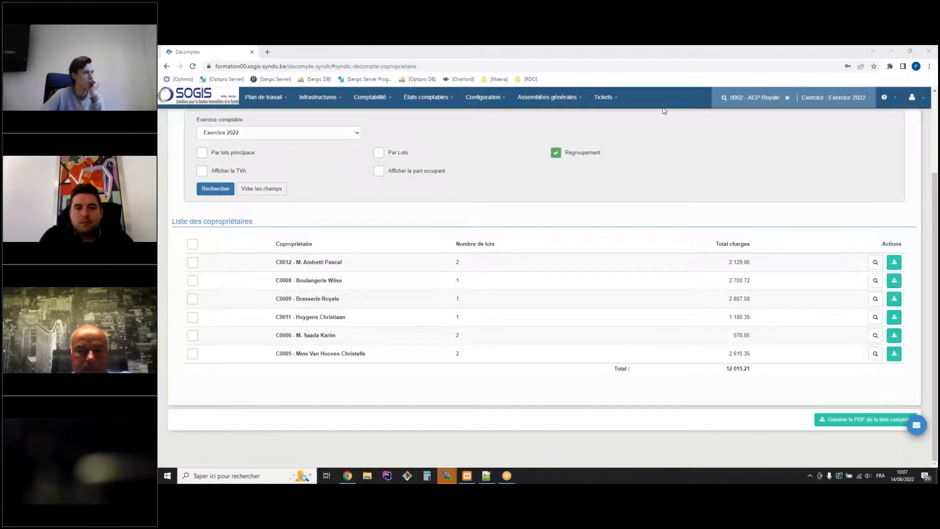
# Try selecting all co-owners, reduce the selection to the first two in the list, and start generating their settlement PDF.
pyautogui.click(192, 244)
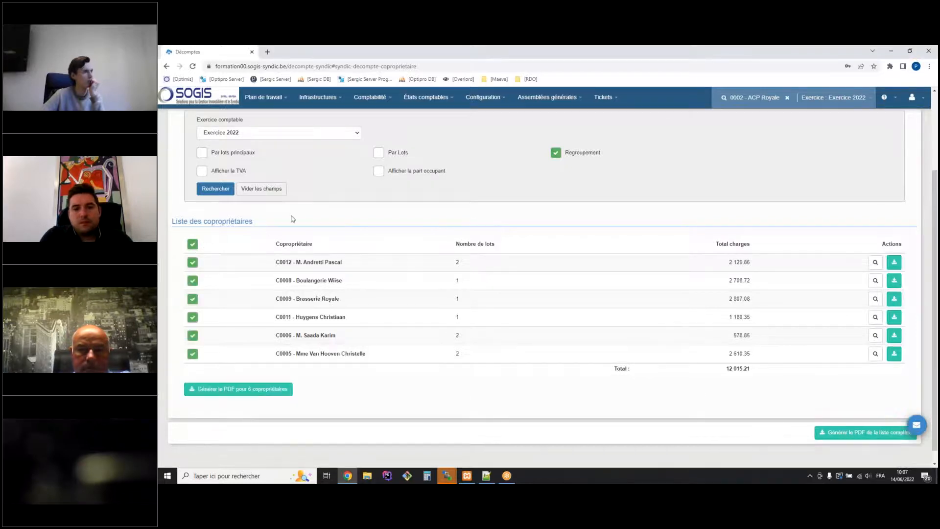
pyautogui.click(192, 244)
pyautogui.click(196, 264)
pyautogui.click(192, 280)
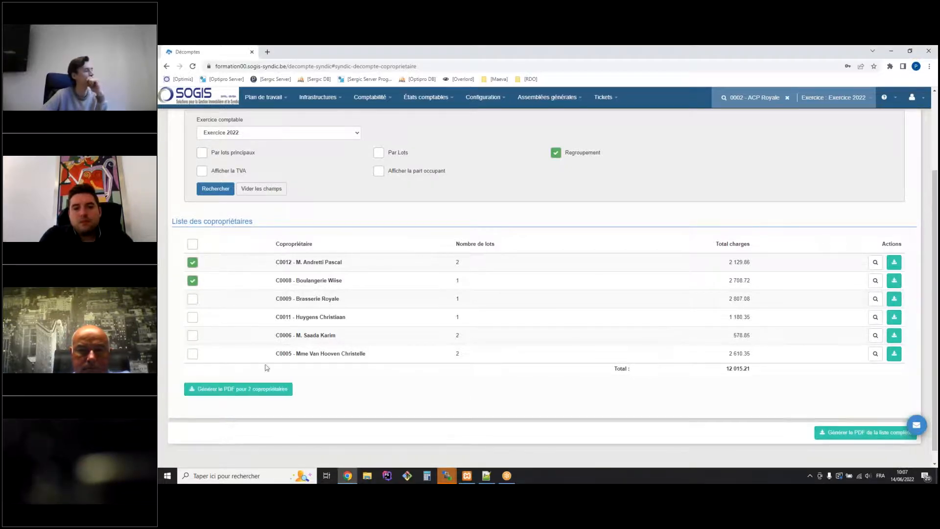
pyautogui.click(252, 391)
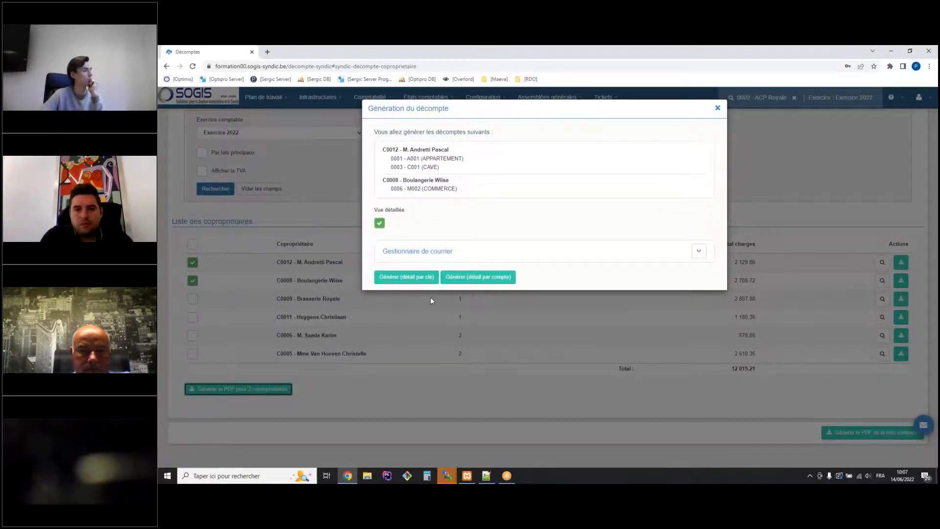
# Keep Vue détaillée enabled and attach Balance générale, Bilan comptable and Dépenses courantes to the two settlements.
pyautogui.click(381, 224)
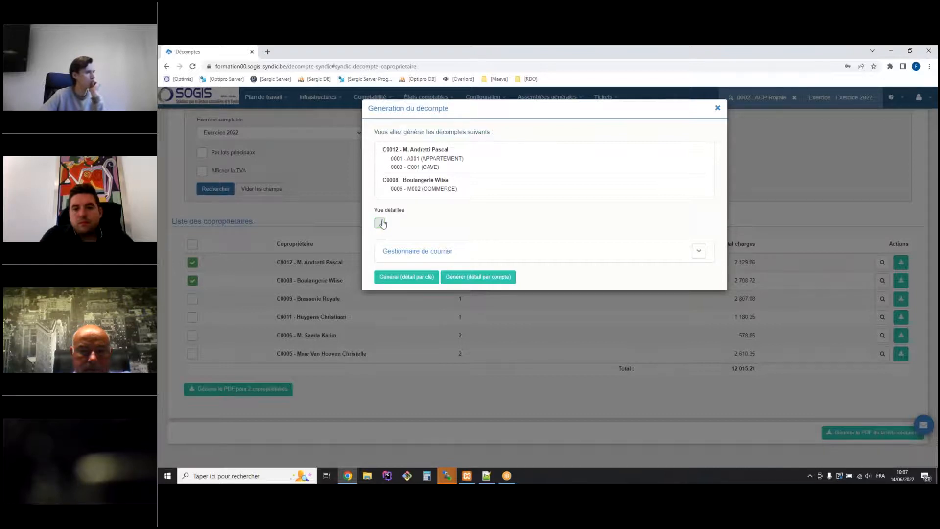
pyautogui.click(380, 223)
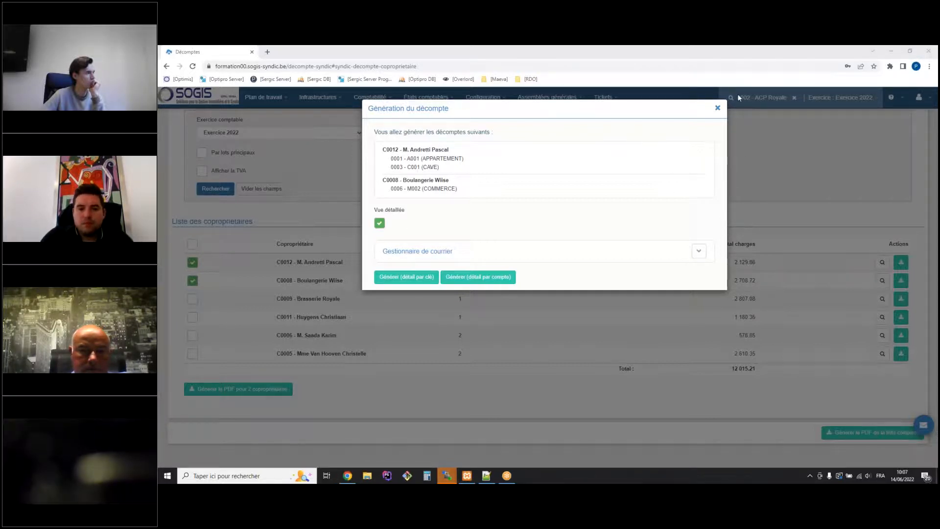
pyautogui.click(699, 253)
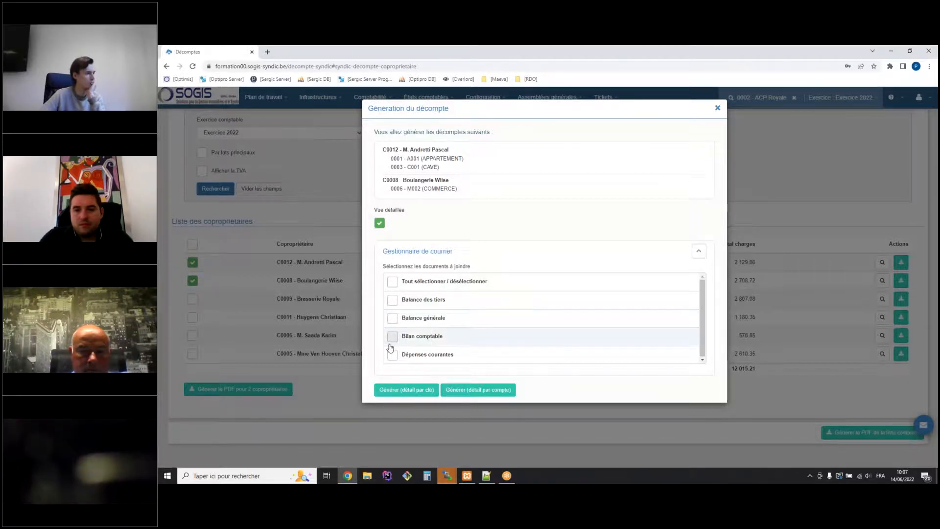
pyautogui.click(392, 337)
pyautogui.click(392, 355)
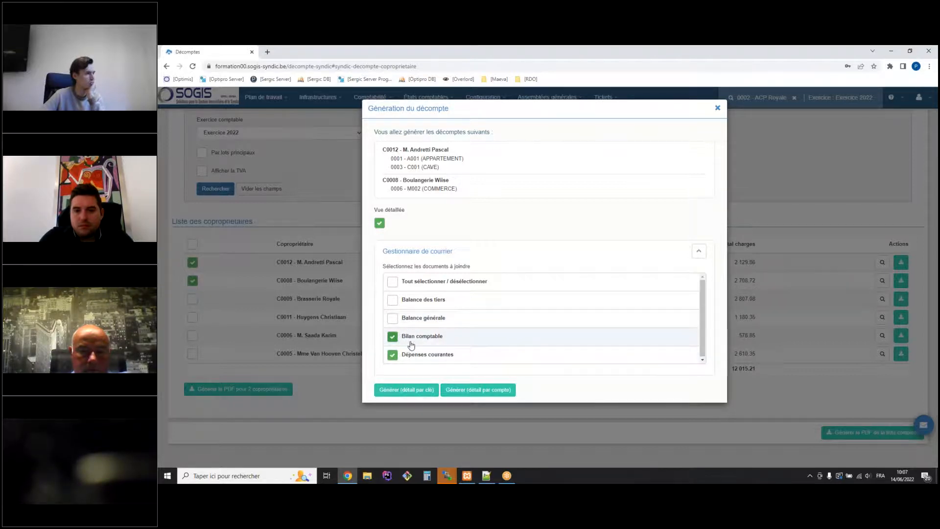
pyautogui.click(392, 319)
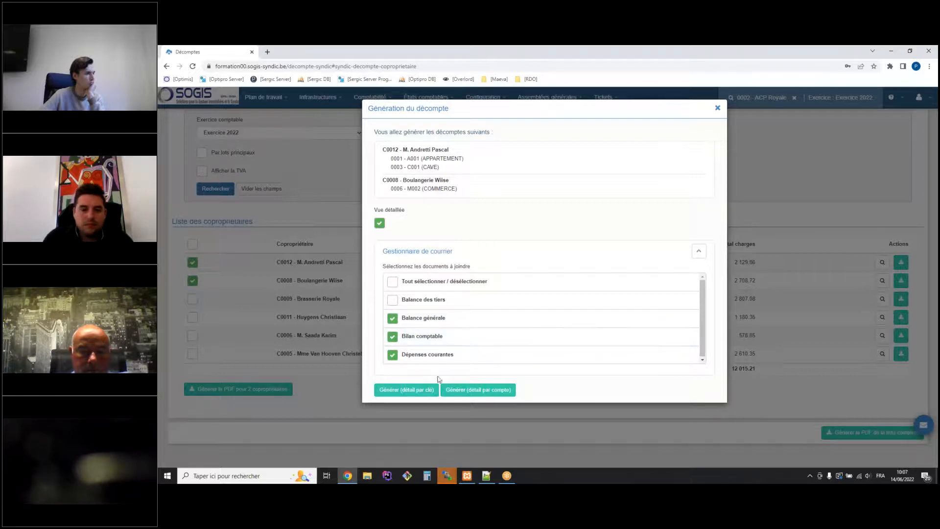
# Generate the two settlements with details by key, preview the PDF, and check the first co-owner's settlement page.
pyautogui.click(410, 390)
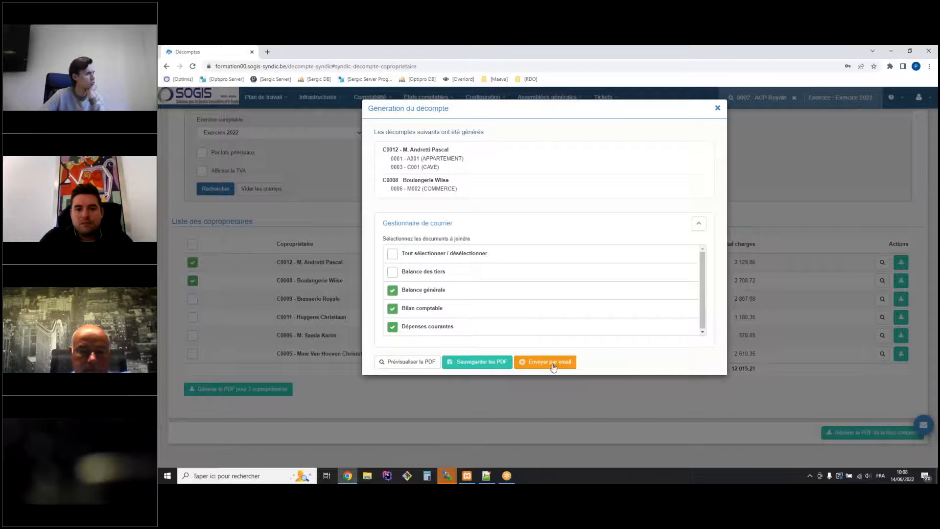
pyautogui.click(416, 362)
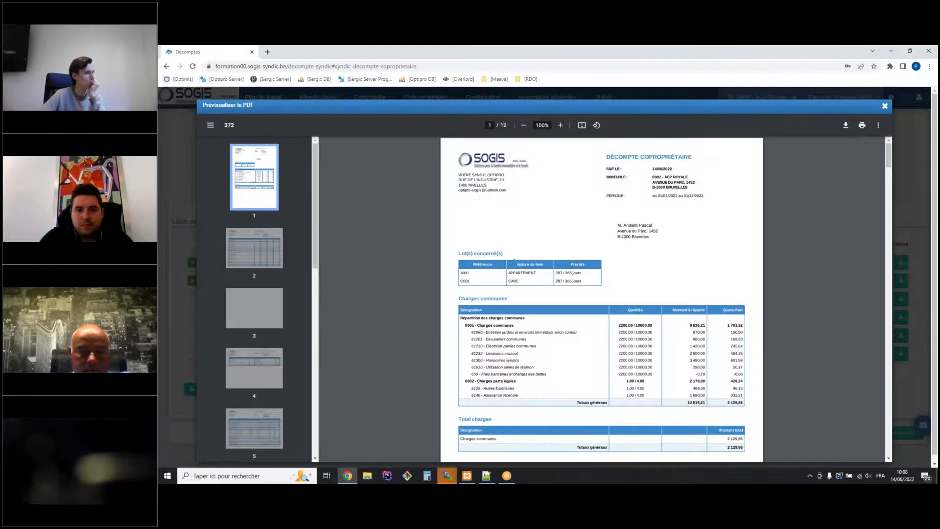
pyautogui.scroll(-3, 531, 288)
pyautogui.scroll(3, 533, 320)
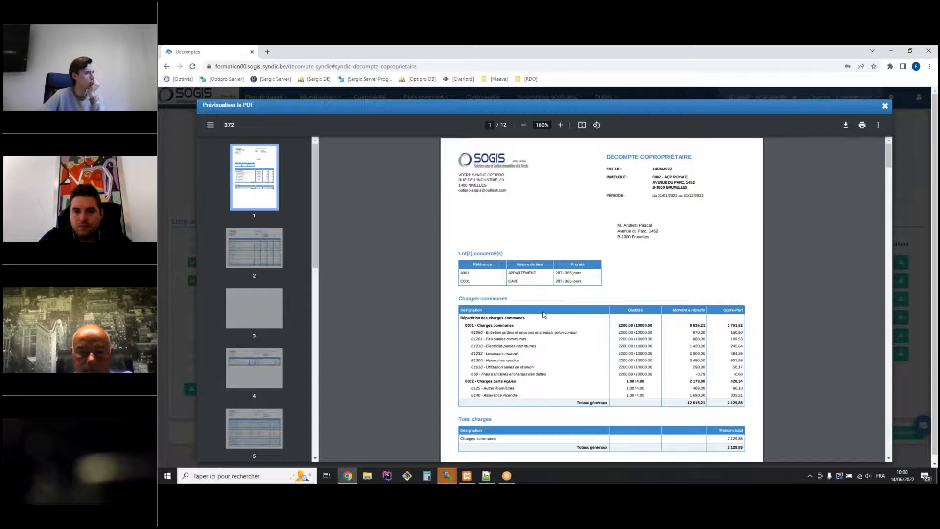
# Examine the attached general balance, balance sheet and expense list in the PDF, and close the preview and the generation dialog.
pyautogui.scroll(-3, 543, 315)
pyautogui.scroll(-5, 543, 314)
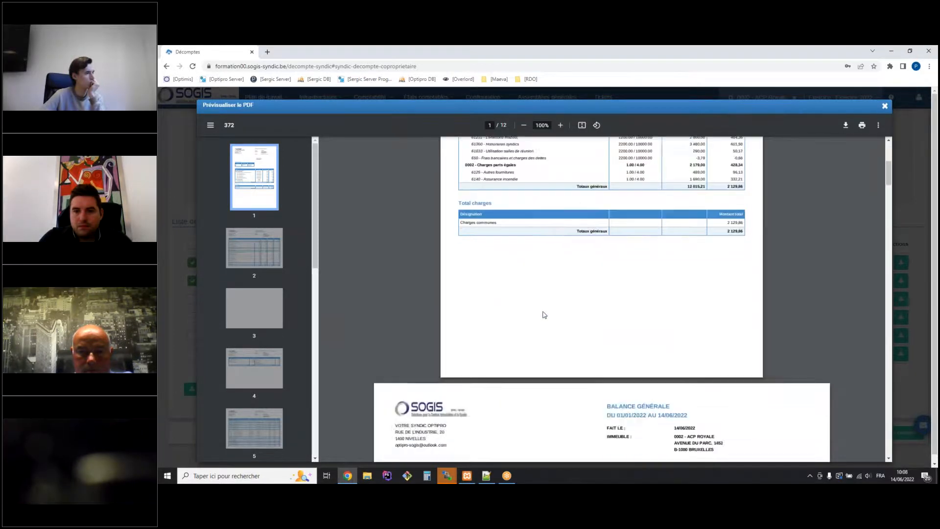
pyautogui.scroll(-20, 543, 314)
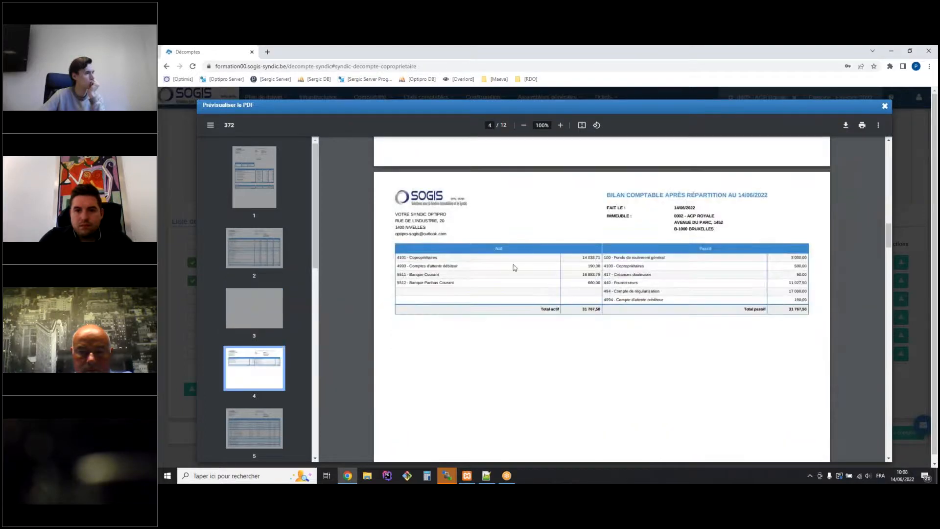
pyautogui.scroll(-6, 514, 267)
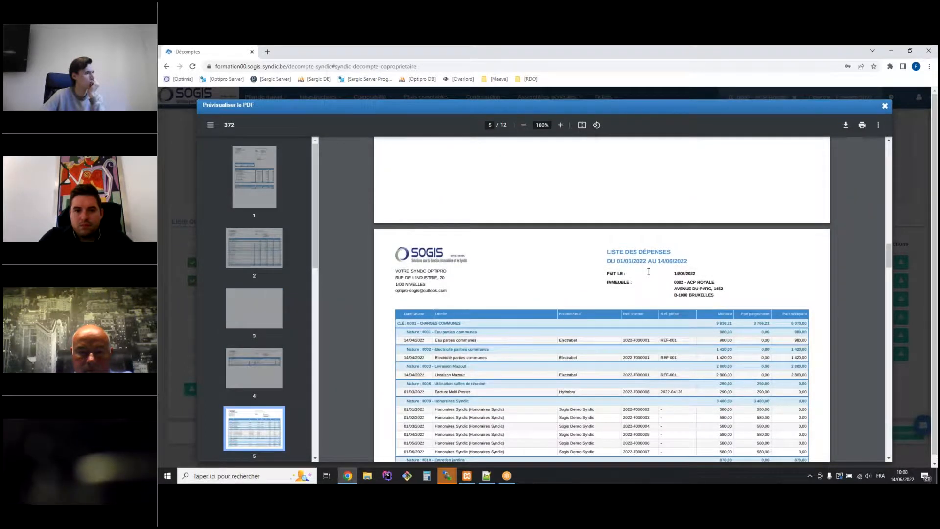
pyautogui.scroll(-6, 601, 313)
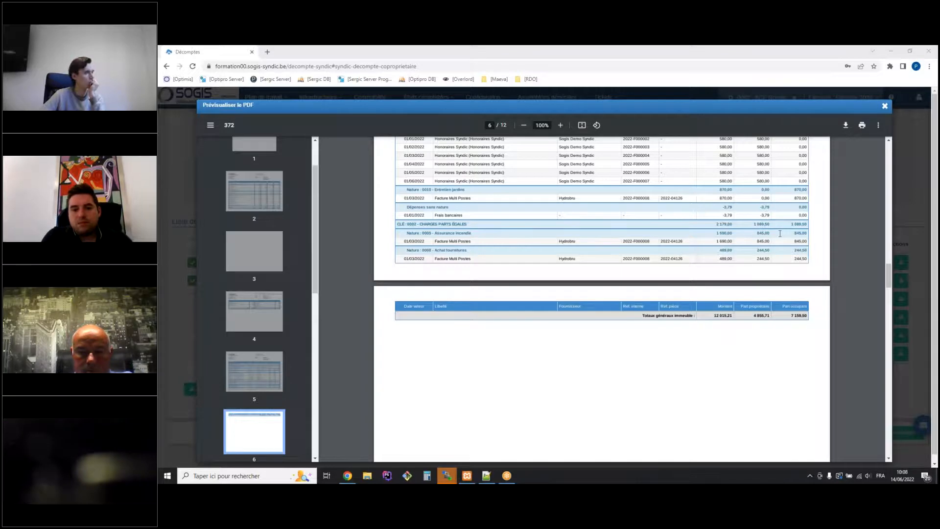
pyautogui.click(884, 106)
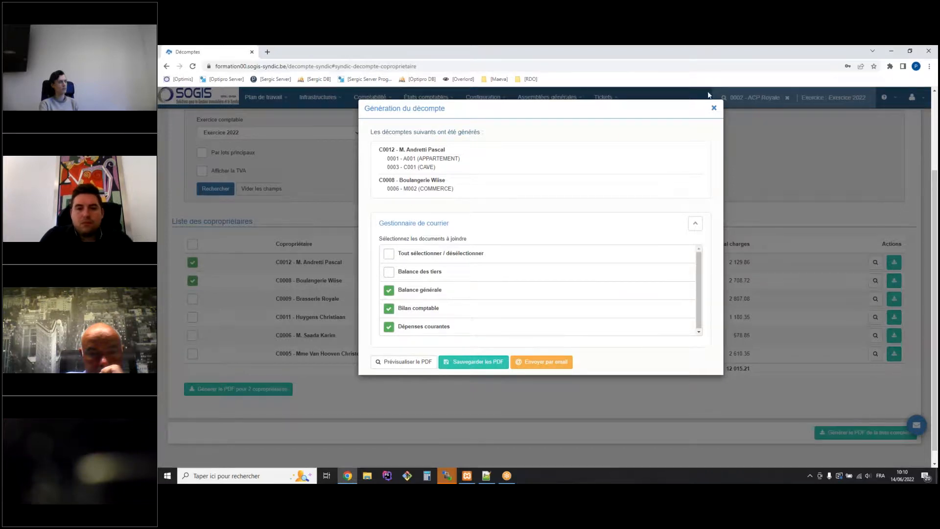
pyautogui.click(713, 110)
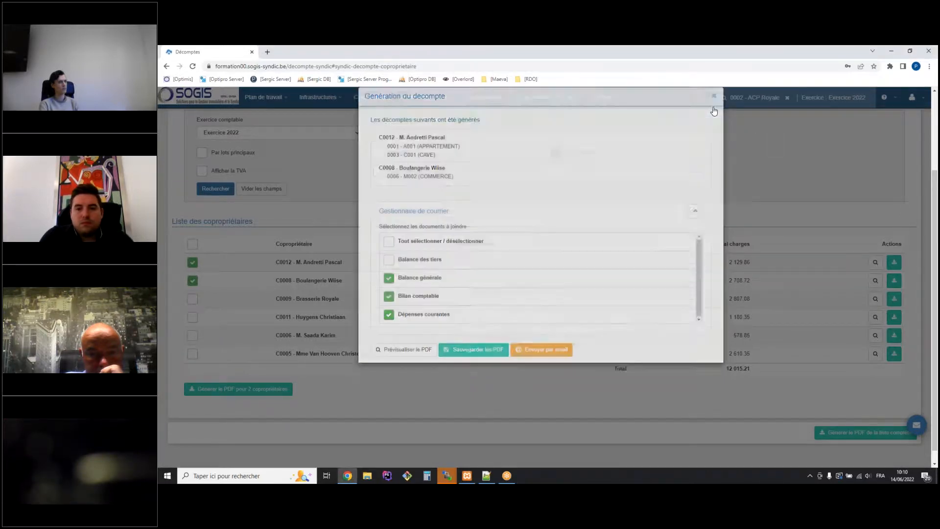
# Rerun the settlement list with Regroupement off and Afficher la part occupant on, and view the occupant shares.
pyautogui.click(556, 257)
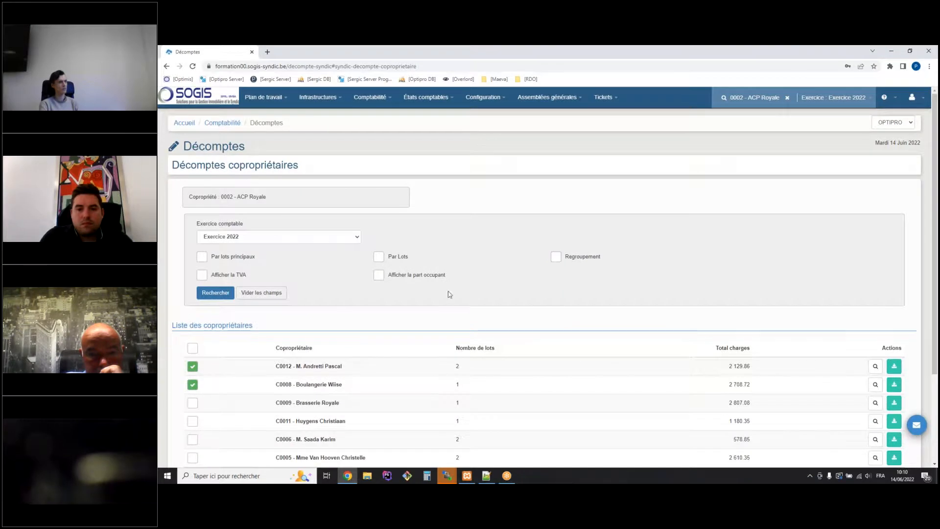
pyautogui.click(380, 277)
pyautogui.click(215, 293)
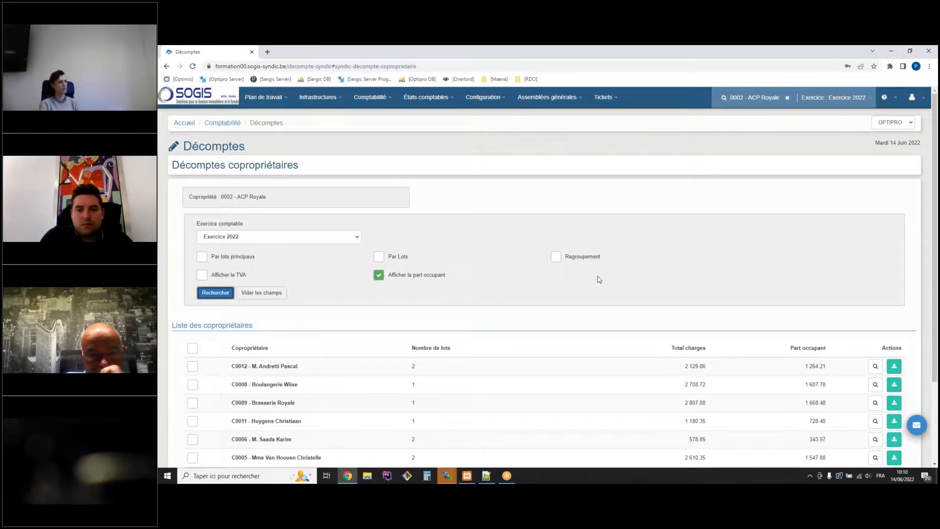
pyautogui.scroll(-3, 598, 278)
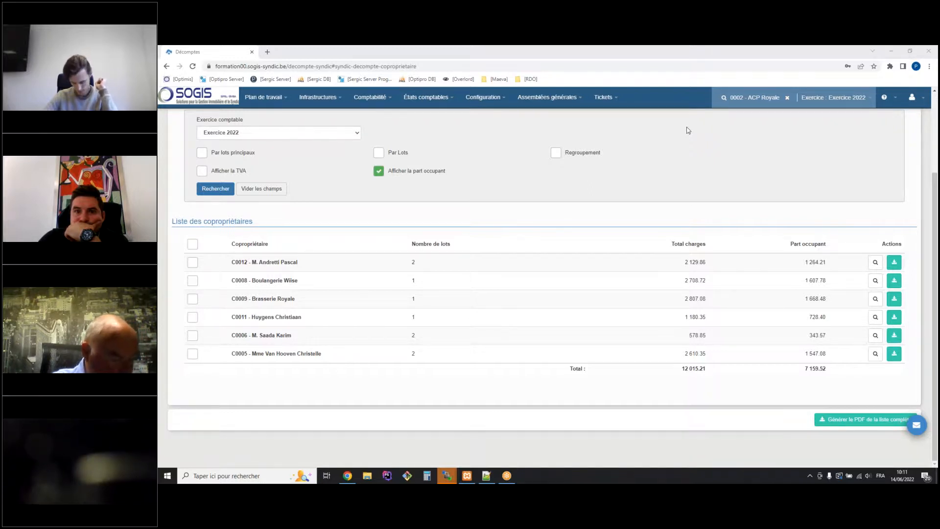
# Rerun the settlement list with the occupant share hidden and Regroupement on, and open the first co-owner's settlement details.
pyautogui.click(378, 170)
pyautogui.click(555, 156)
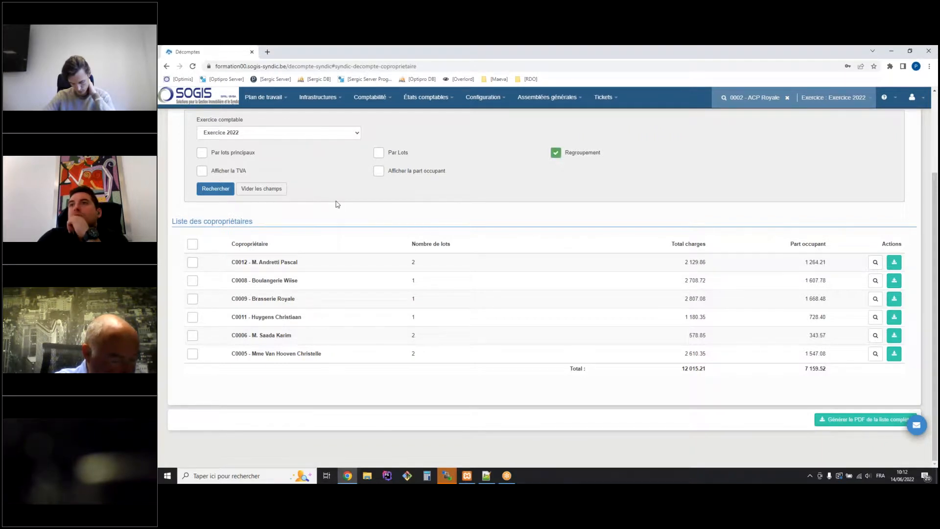
pyautogui.click(229, 190)
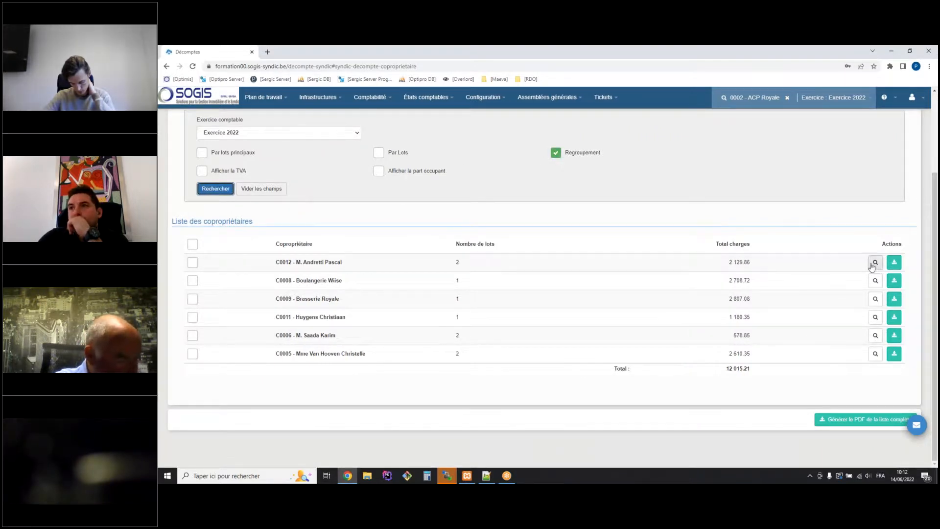
pyautogui.click(875, 262)
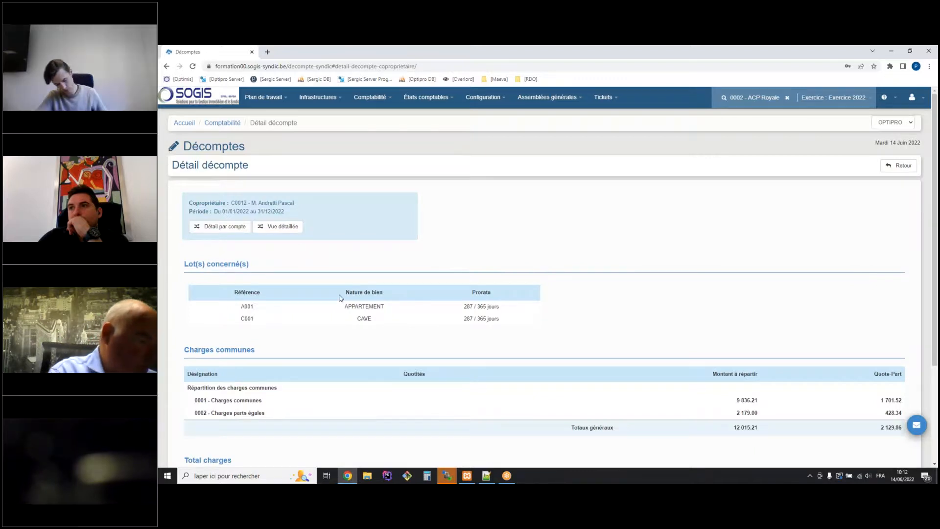
# Review the lots and common charges in the first co-owner's grouped settlement, and return to the settlement list.
pyautogui.scroll(-3, 341, 298)
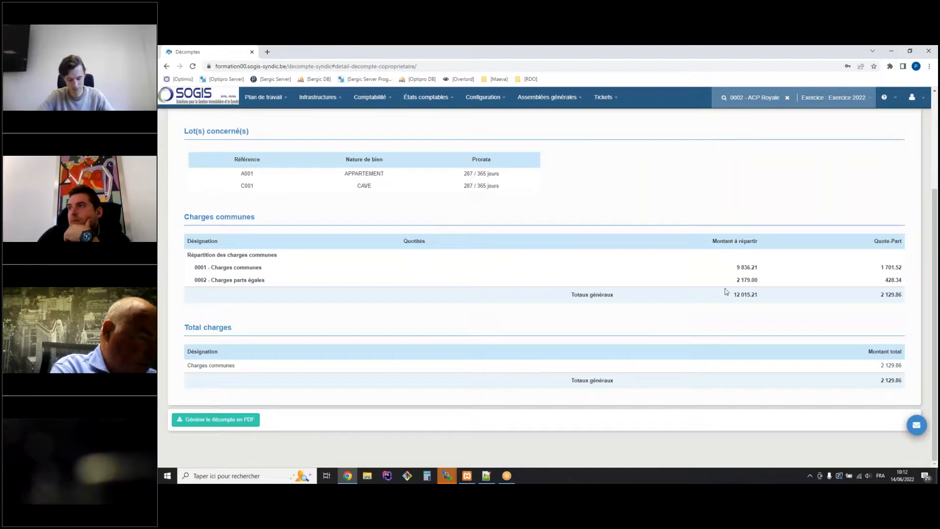
pyautogui.scroll(3, 801, 235)
pyautogui.click(899, 166)
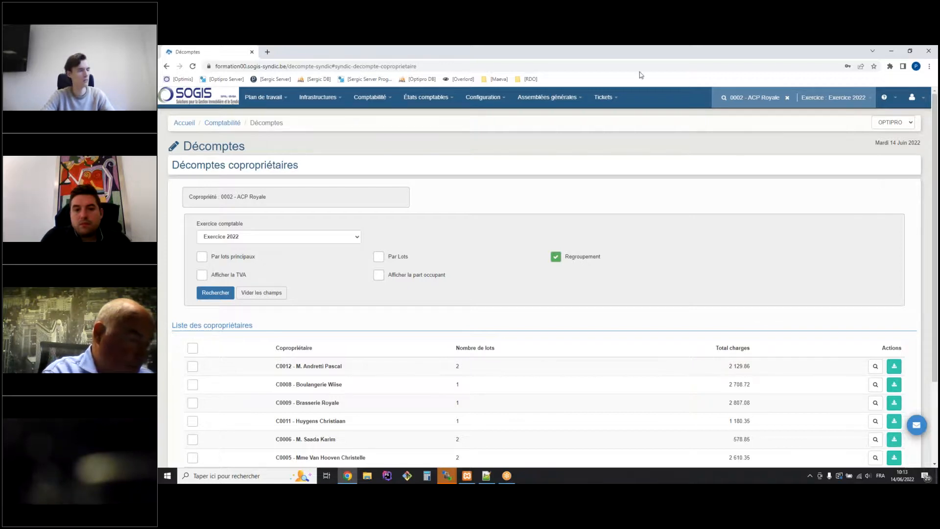
# Rerun the settlement list with Regroupement off and open the first co-owner's settlement details.
pyautogui.click(556, 257)
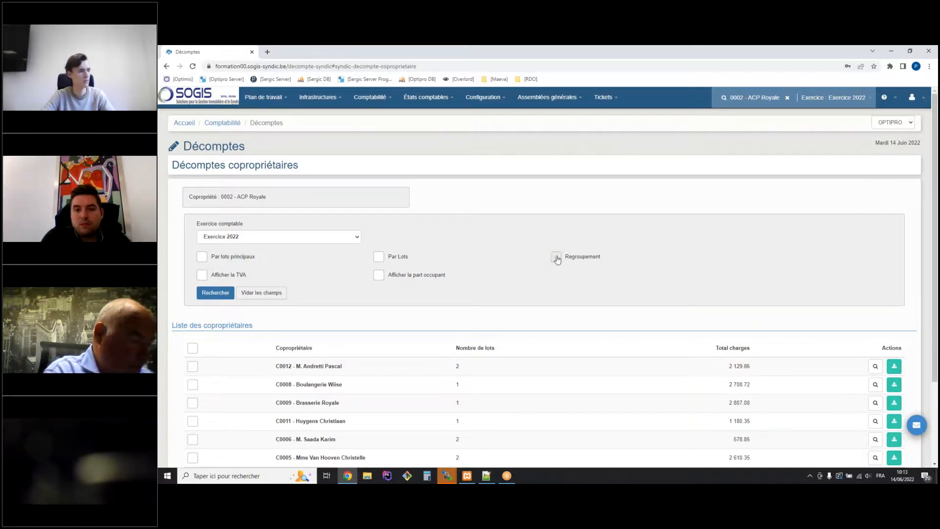
pyautogui.click(215, 292)
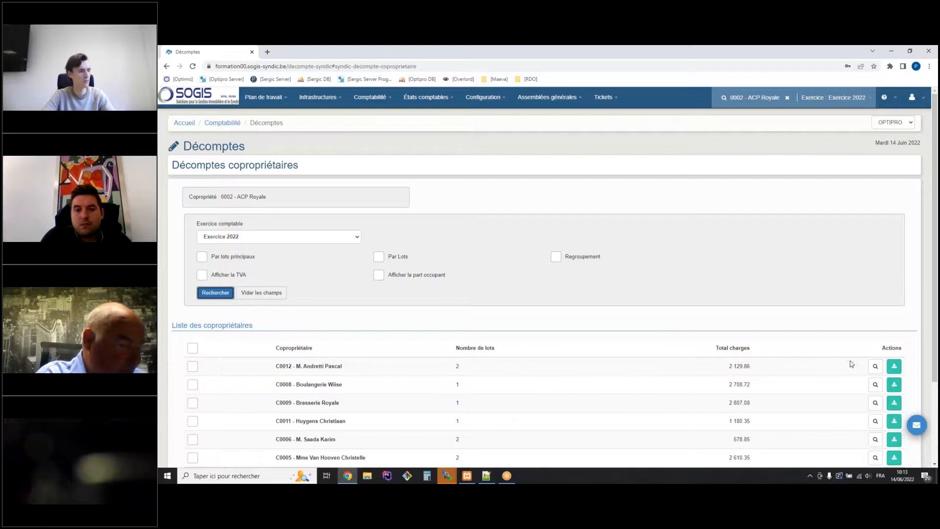
pyautogui.click(875, 367)
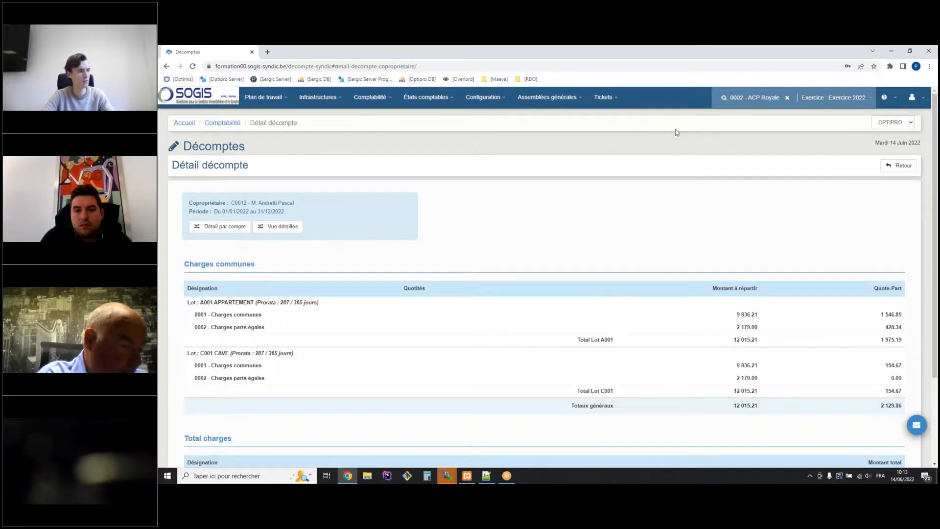
# Show the settlement in the detailed view, switch it to detail by account, and examine the distribution keys under lot A001's accounts.
pyautogui.click(271, 226)
pyautogui.moveTo(221, 314); pyautogui.dragTo(239, 377)
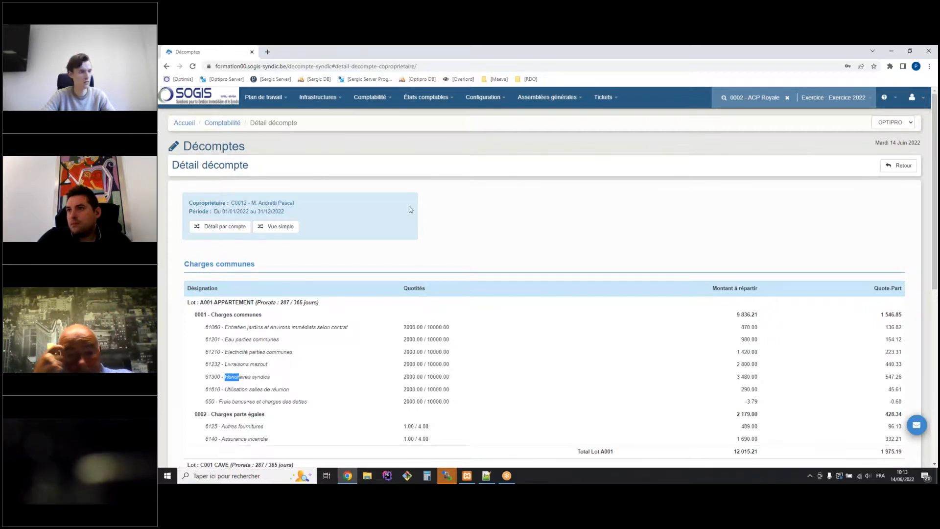
pyautogui.click(219, 230)
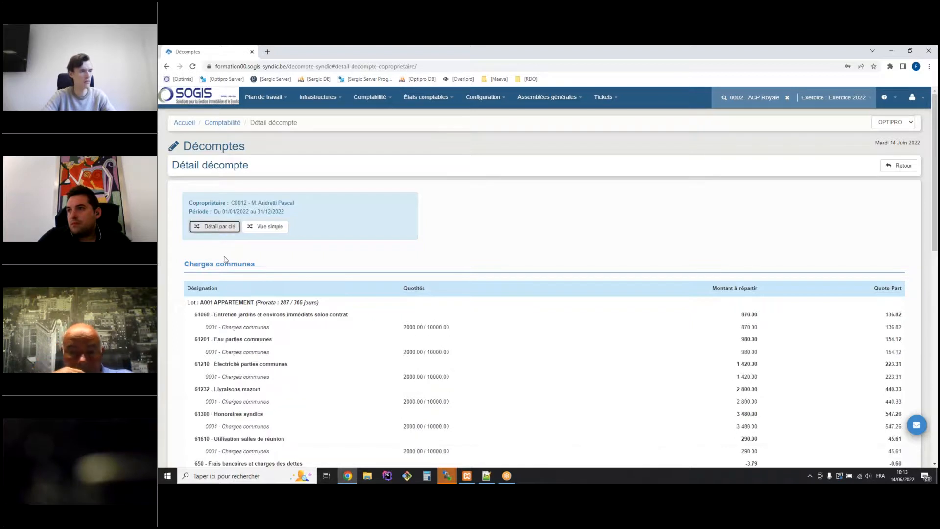
pyautogui.moveTo(204, 314); pyautogui.dragTo(292, 314)
pyautogui.moveTo(234, 327); pyautogui.dragTo(253, 326)
pyautogui.scroll(-3, 242, 365)
pyautogui.moveTo(237, 365); pyautogui.dragTo(268, 366)
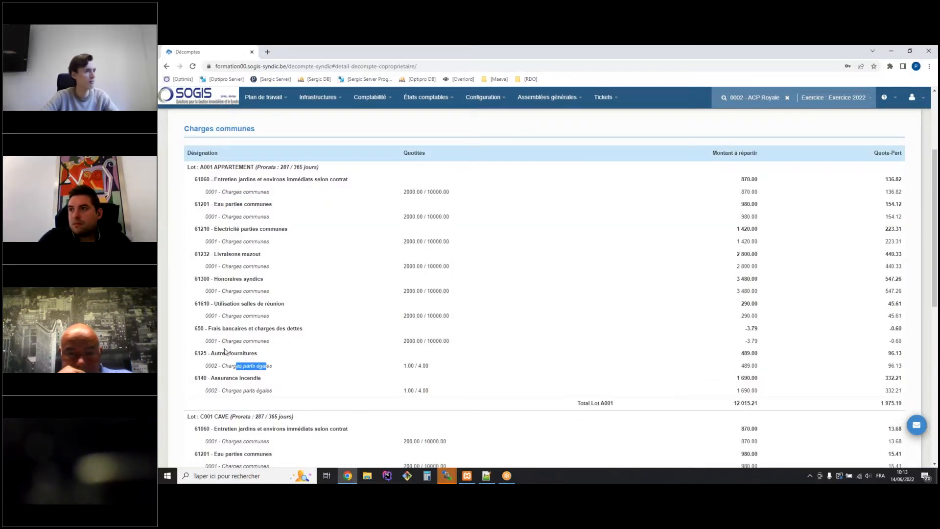
# Compare the account breakdowns of lots A001 and C001, and return to the settlement list.
pyautogui.scroll(3, 241, 347)
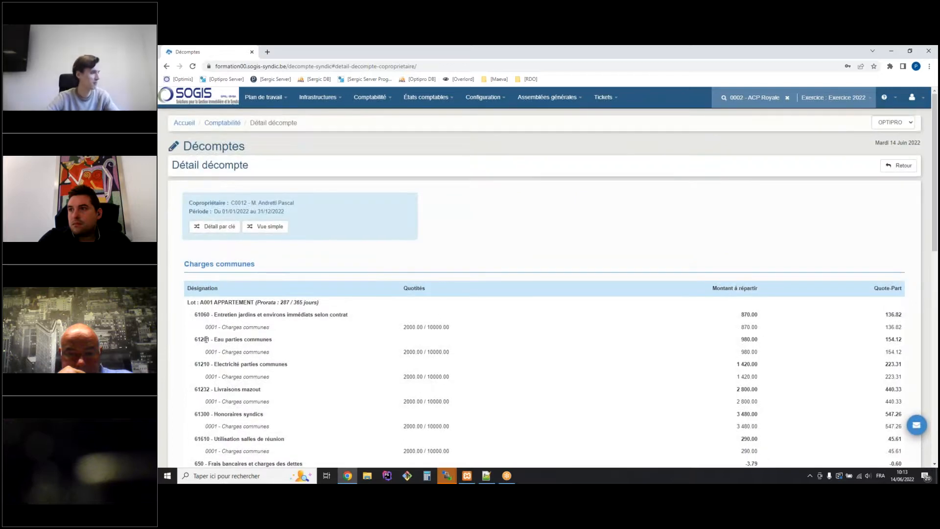
pyautogui.moveTo(195, 340); pyautogui.dragTo(265, 348)
pyautogui.click(249, 352)
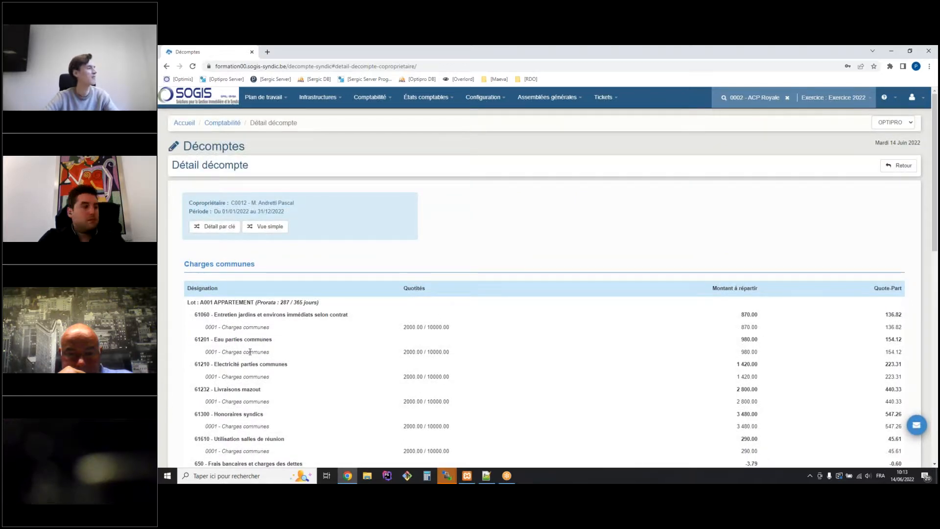
pyautogui.scroll(-3, 248, 362)
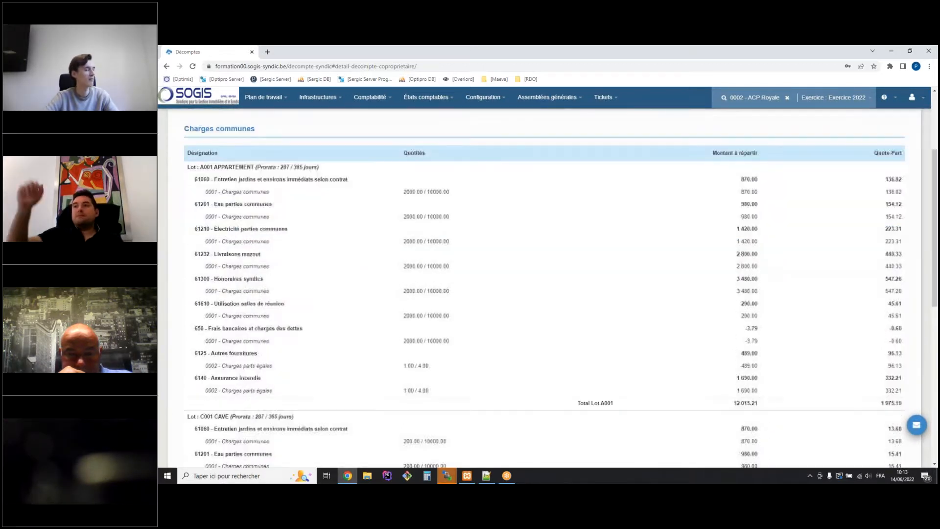
pyautogui.scroll(-4, 257, 355)
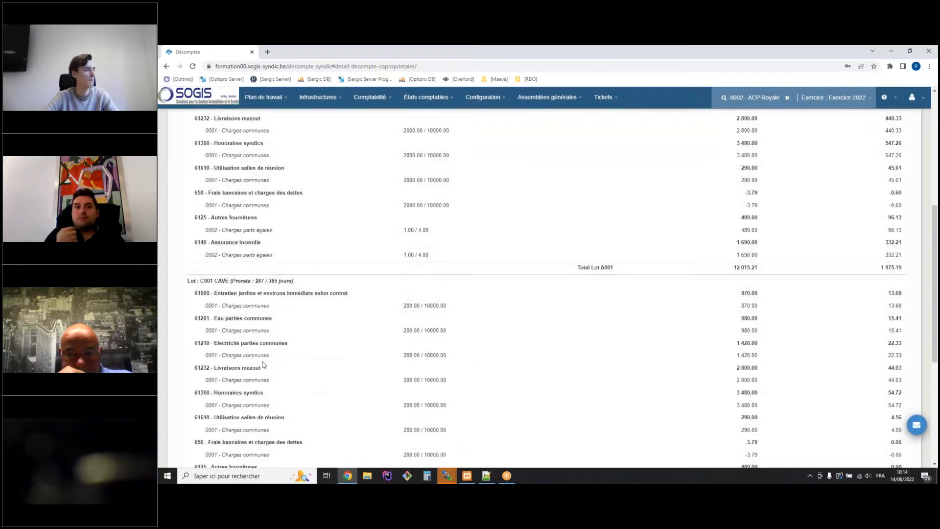
pyautogui.scroll(7, 264, 365)
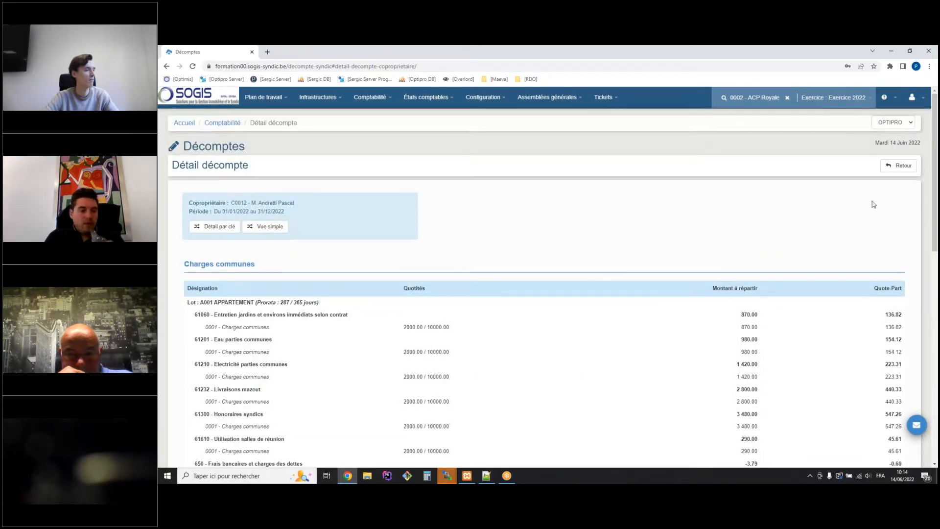
pyautogui.click(899, 166)
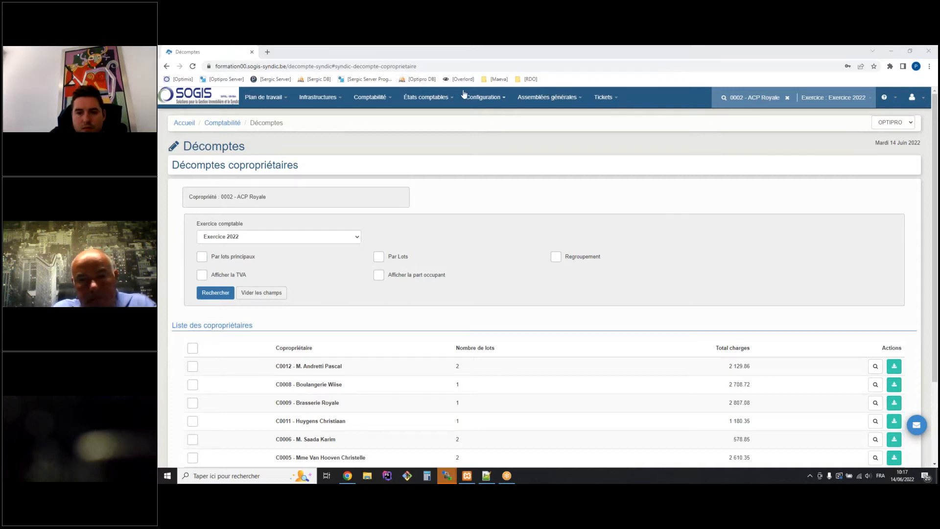
# Open the structural CSV import page, view the help on allowed files and templates, and close it.
pyautogui.click(479, 97)
pyautogui.moveTo(502, 315)
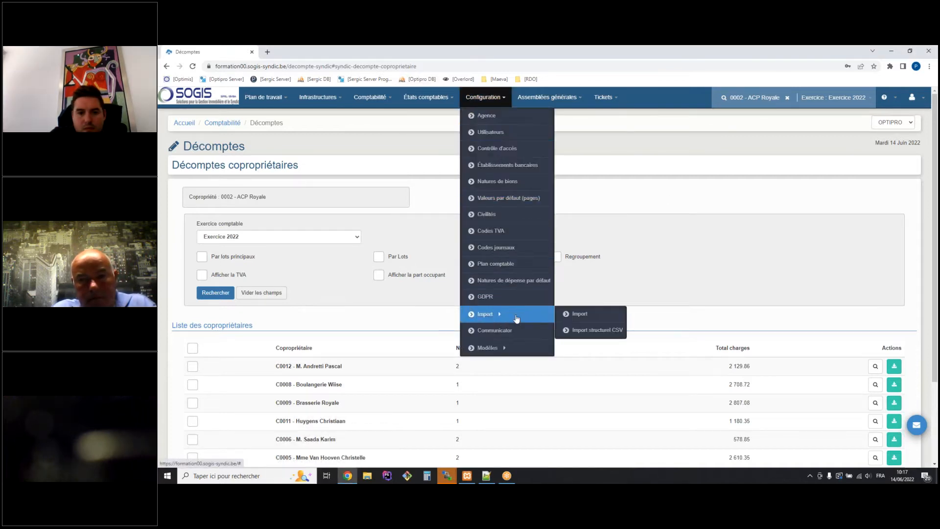
pyautogui.click(578, 328)
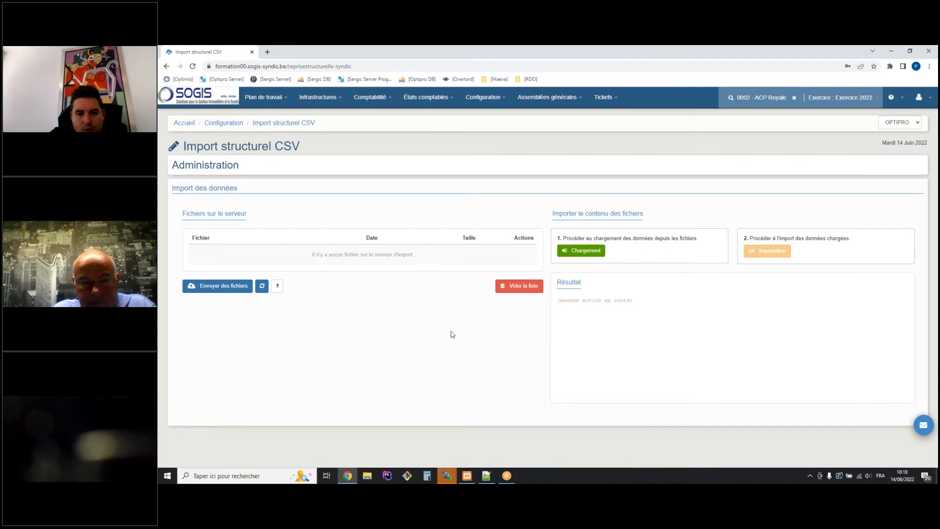
pyautogui.click(277, 287)
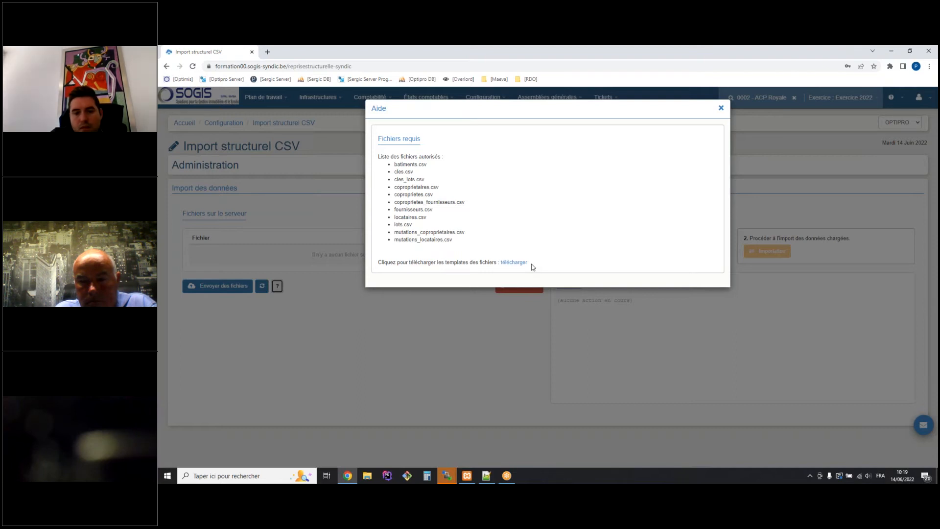
pyautogui.click(722, 109)
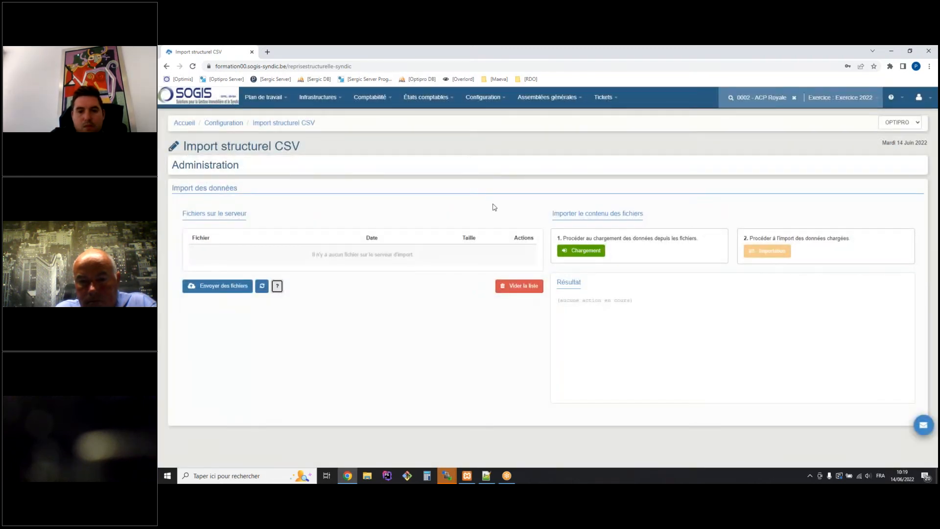